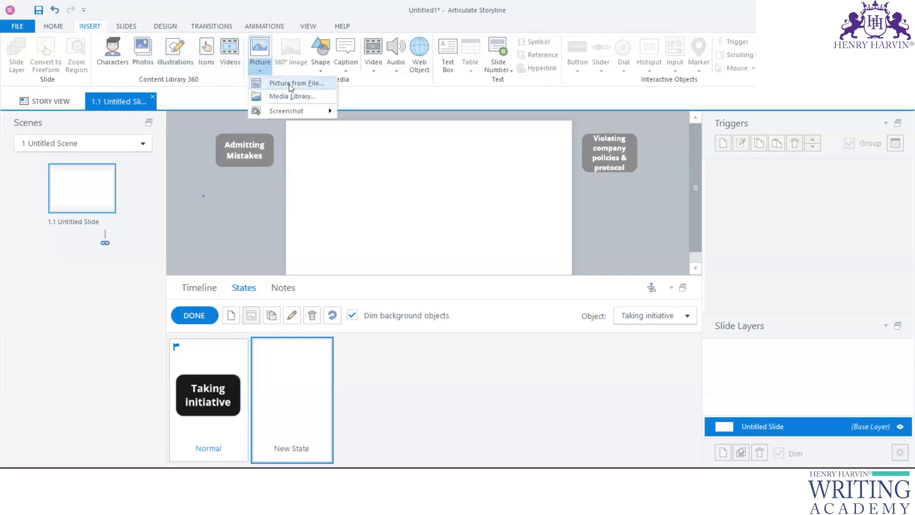
Step: Insert the Reward picture in the Taking initiative shape's New State, shrink it over the shape's location and finish editing states
left_click(413, 110)
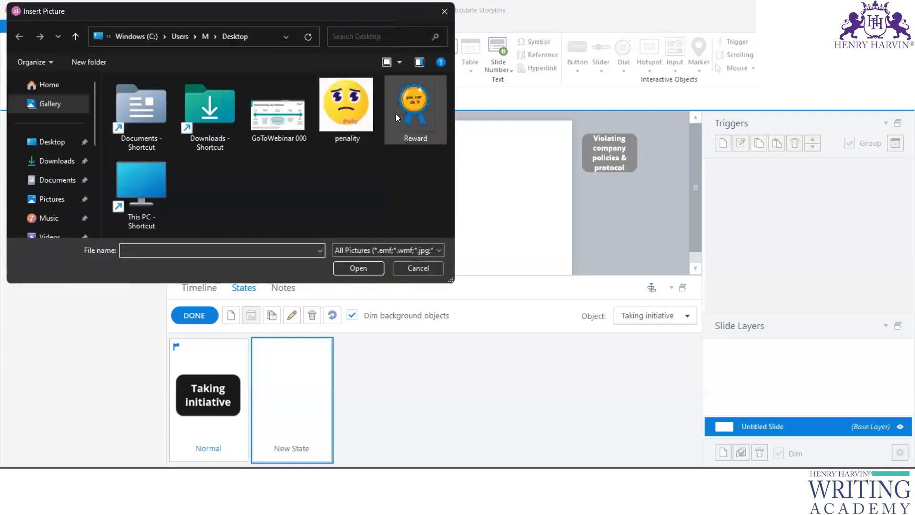
left_click(358, 268)
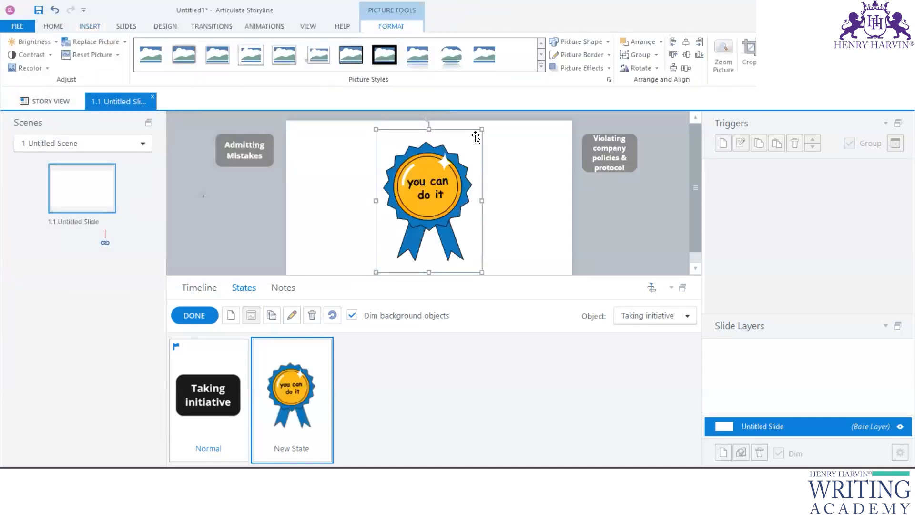
left_click_drag(482, 129, 238, 212)
left_click_drag(254, 258, 249, 250)
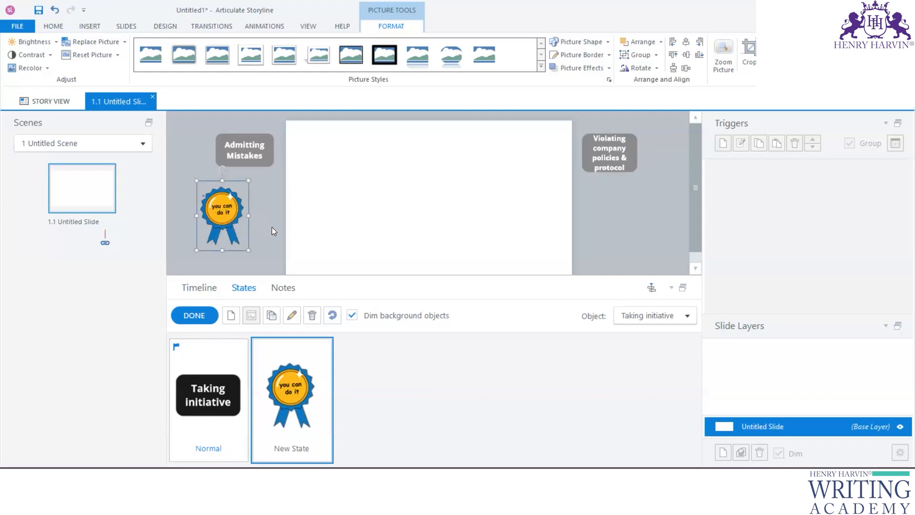
left_click(274, 231)
left_click(194, 315)
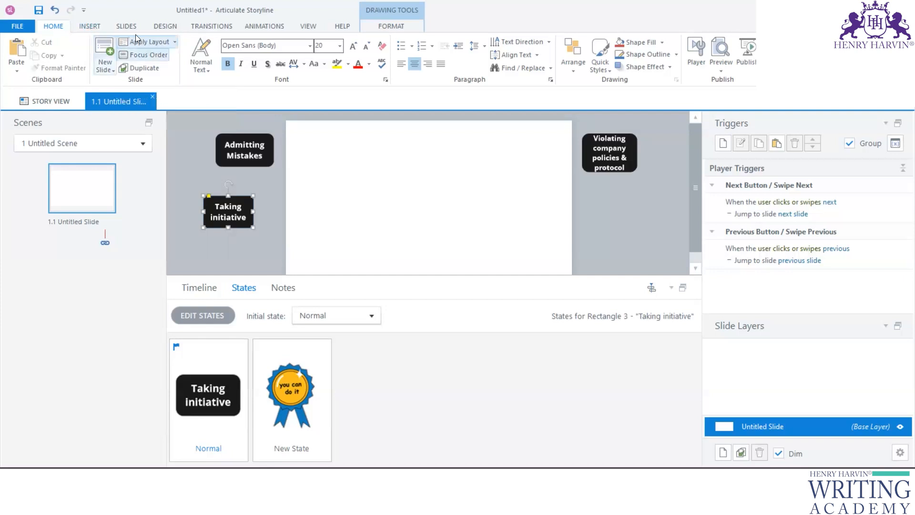
Step: Draw a black-styled rounded rectangle of about 206 × 122 px below the Violating company policies & protocol shape
left_click(89, 26)
left_click(321, 69)
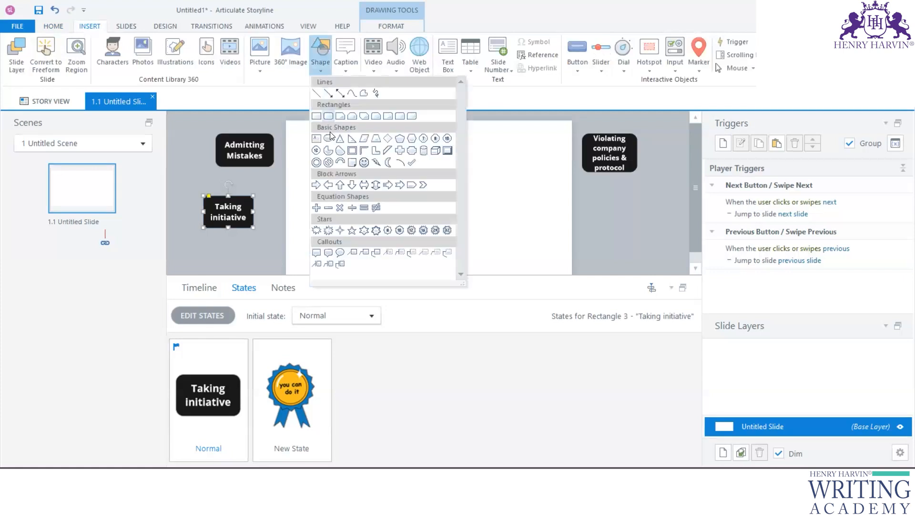
left_click(329, 116)
mouse_move(606, 198)
left_mouse_down()
mouse_move(645, 227)
mouse_move(651, 213)
left_mouse_up()
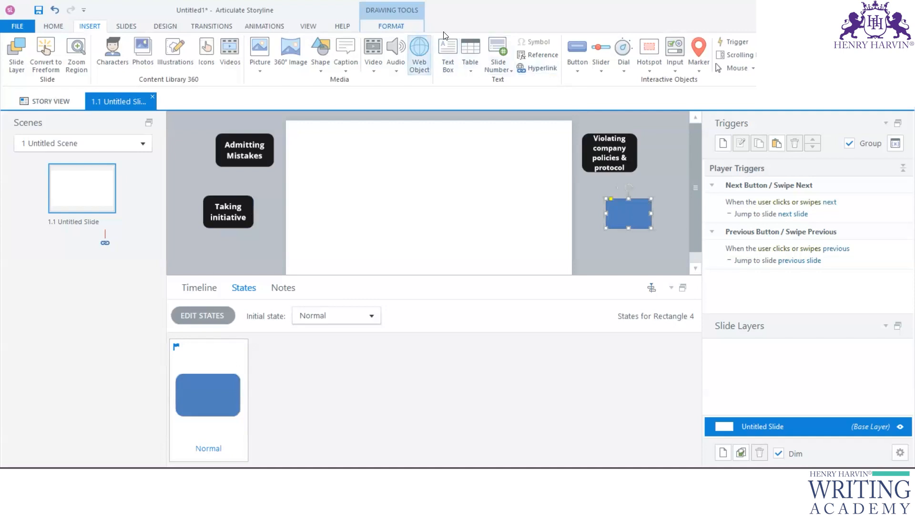
left_click(391, 26)
left_click(179, 54)
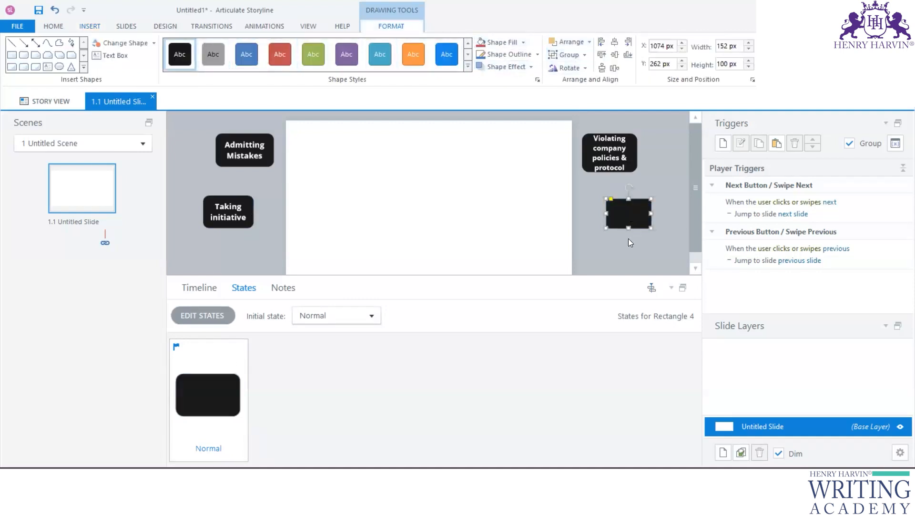
left_click_drag(595, 231, 590, 235)
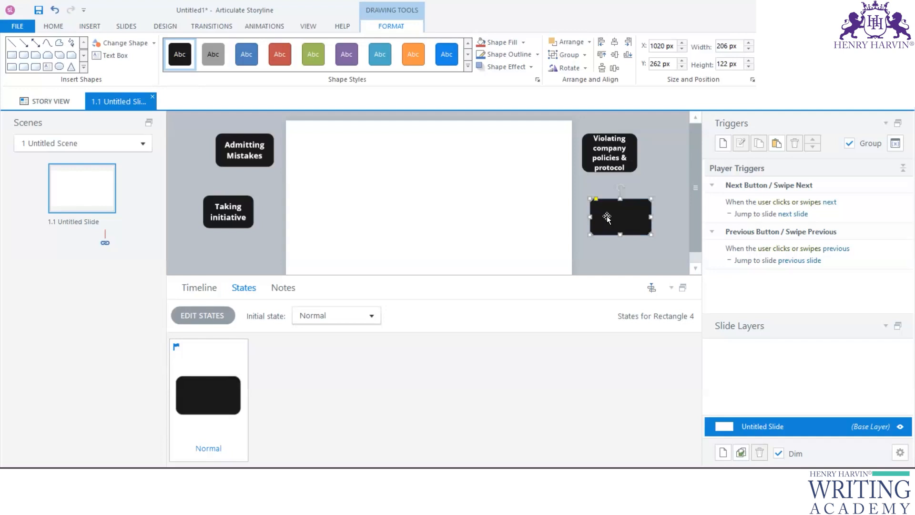
Step: Label the new rectangle "Blaming other, system, process, company etc." in bold 18-point text and move it to about X 1038 px
type("baming other, system, process, company etc.")
key("ctrl+s")
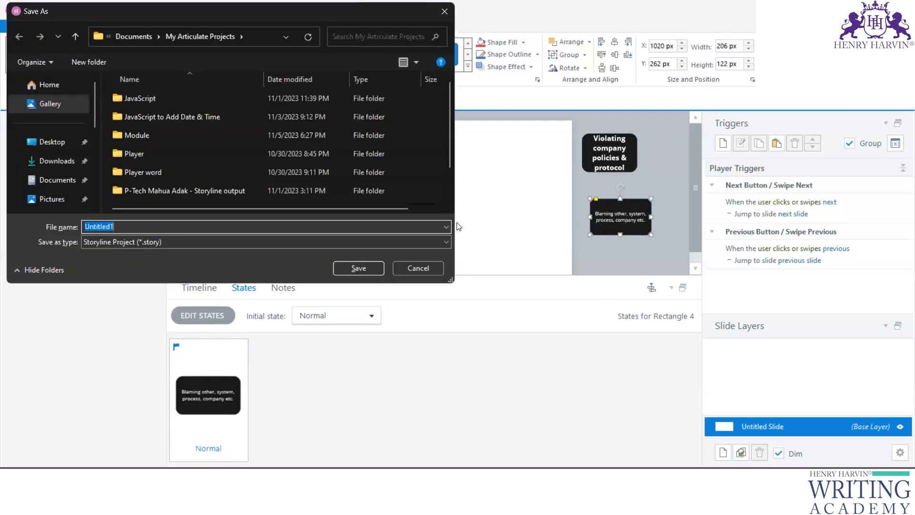
left_click(418, 268)
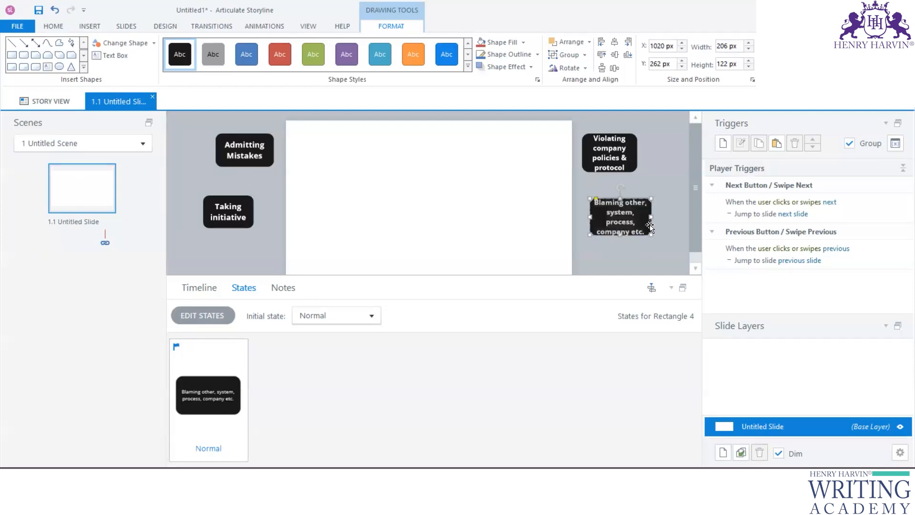
left_click_drag(650, 217, 658, 217)
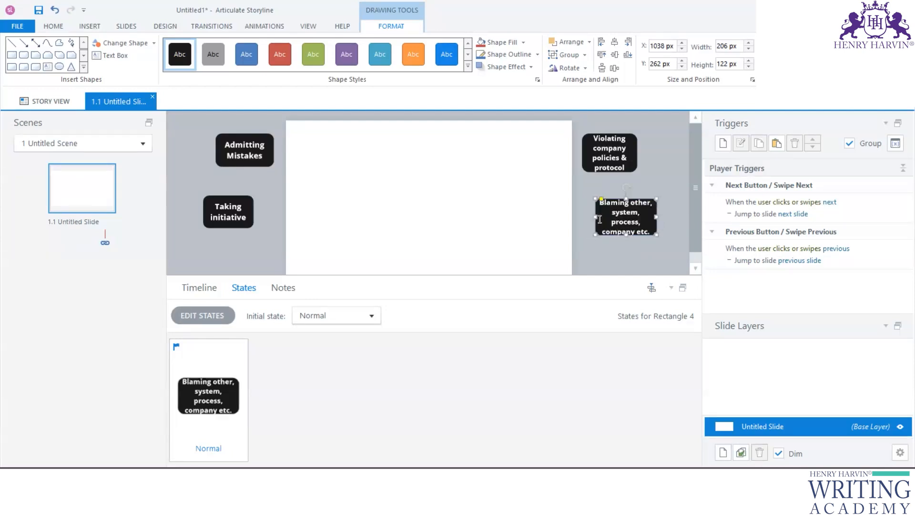
left_click(611, 253)
left_click(637, 234)
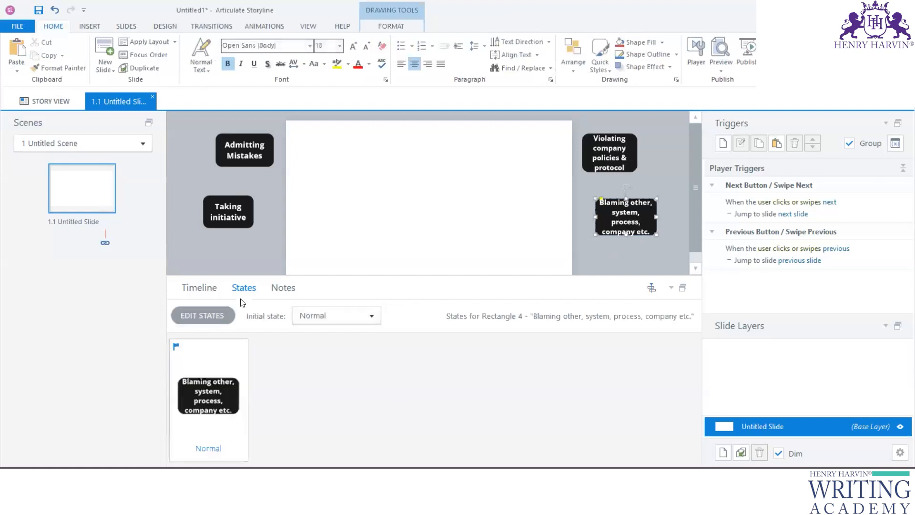
Step: Add a state named New State to the Blaming other shape and delete the shape from that state
left_click(214, 290)
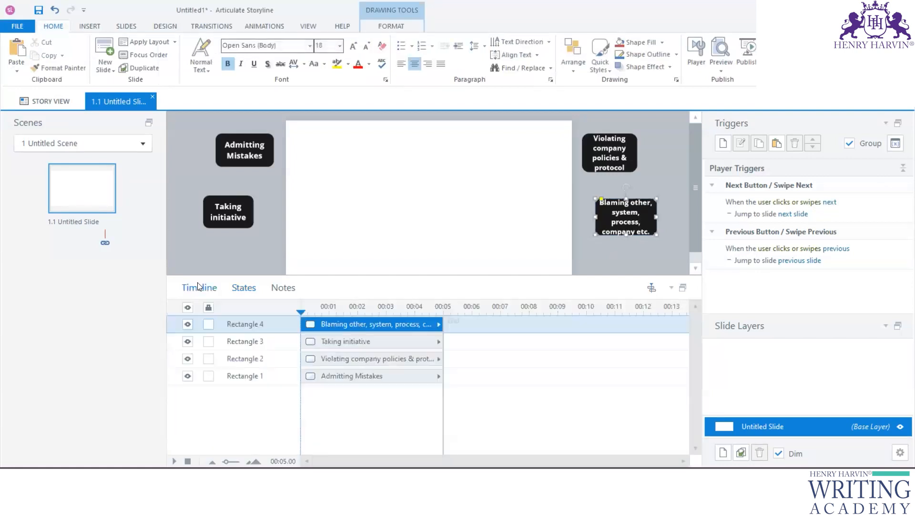
left_click(243, 288)
left_click(208, 315)
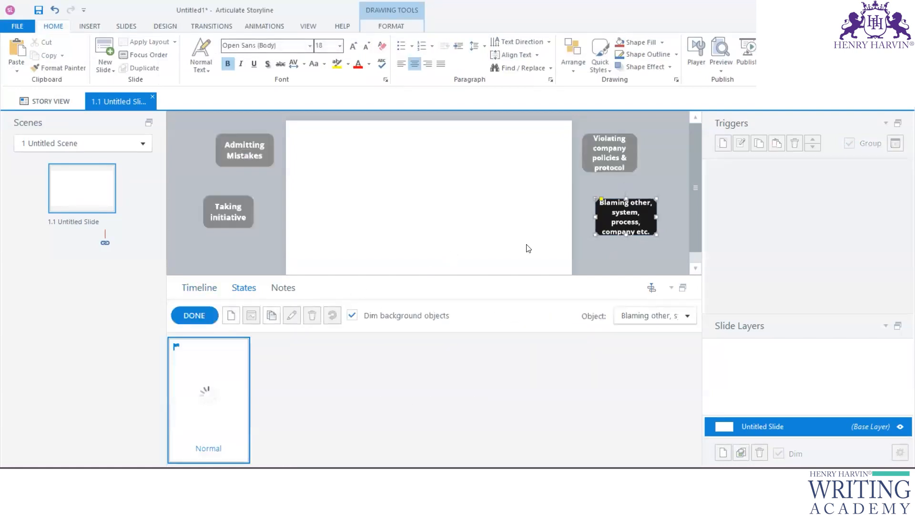
left_click(231, 316)
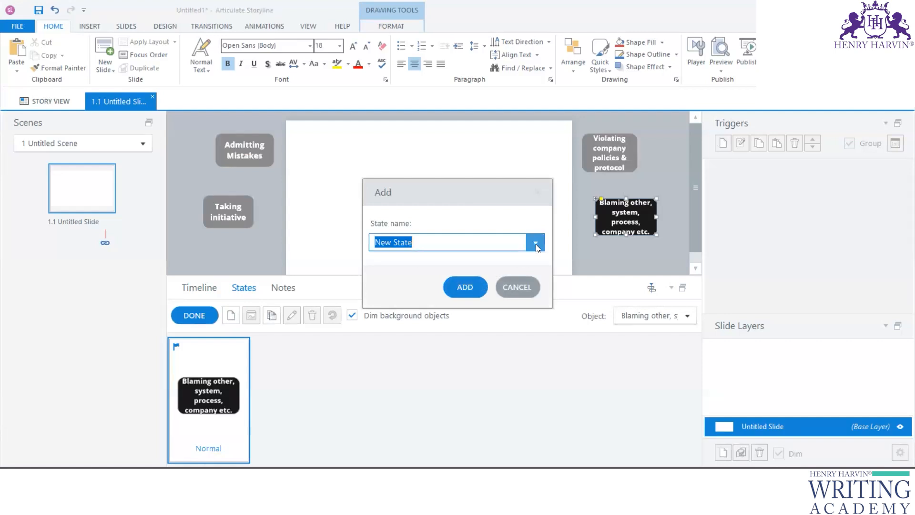
left_click(464, 287)
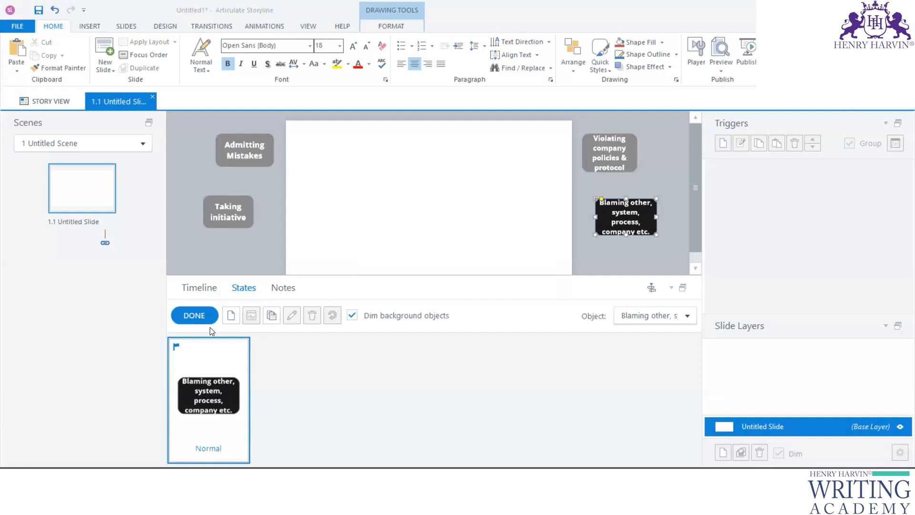
left_click(661, 229)
left_click(651, 215)
key("Delete")
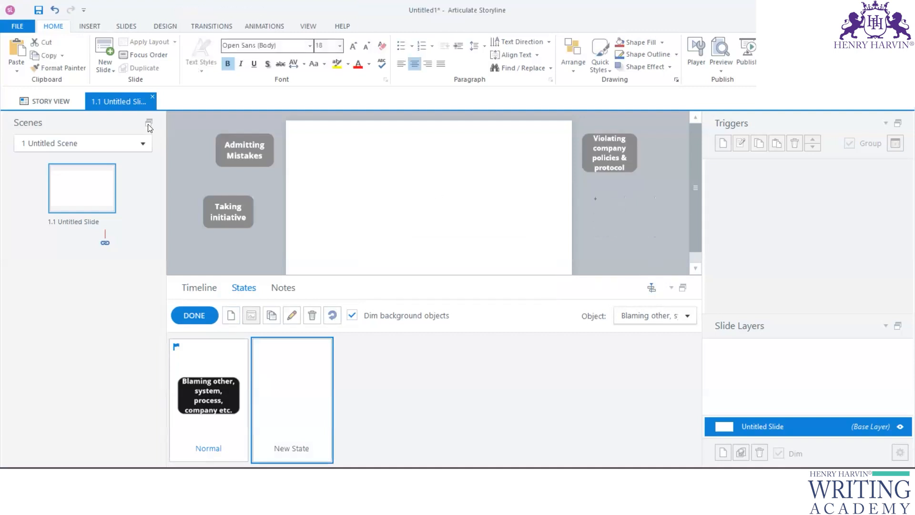
Step: Insert the penality picture from the Desktop into the Blaming other shape's New State
left_click(90, 26)
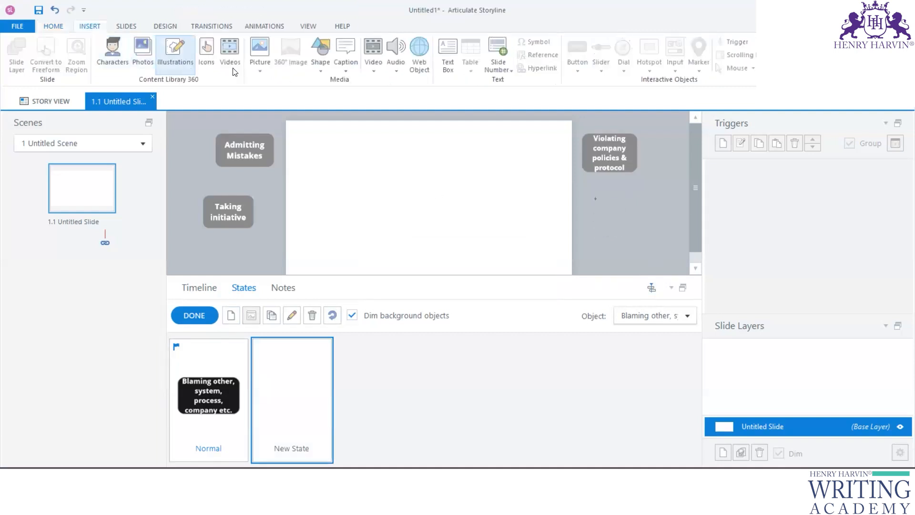
left_click(262, 62)
left_click(313, 83)
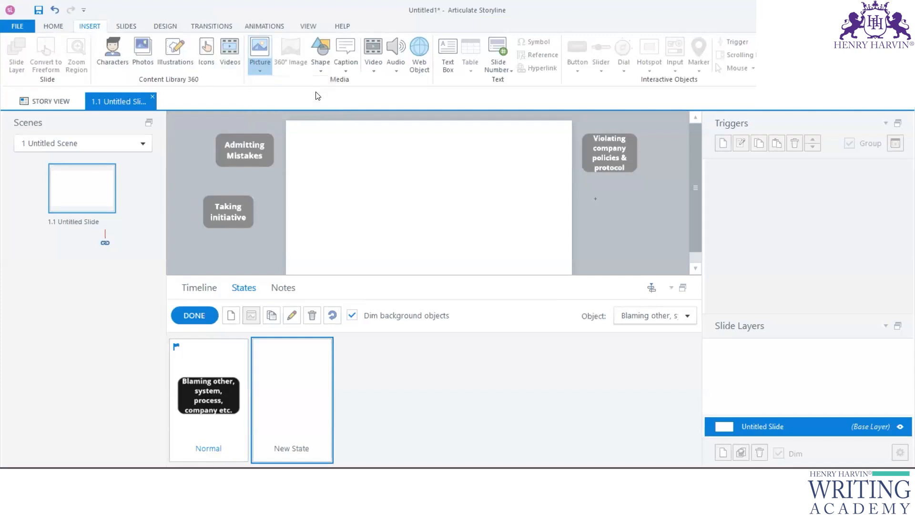
left_click(359, 268)
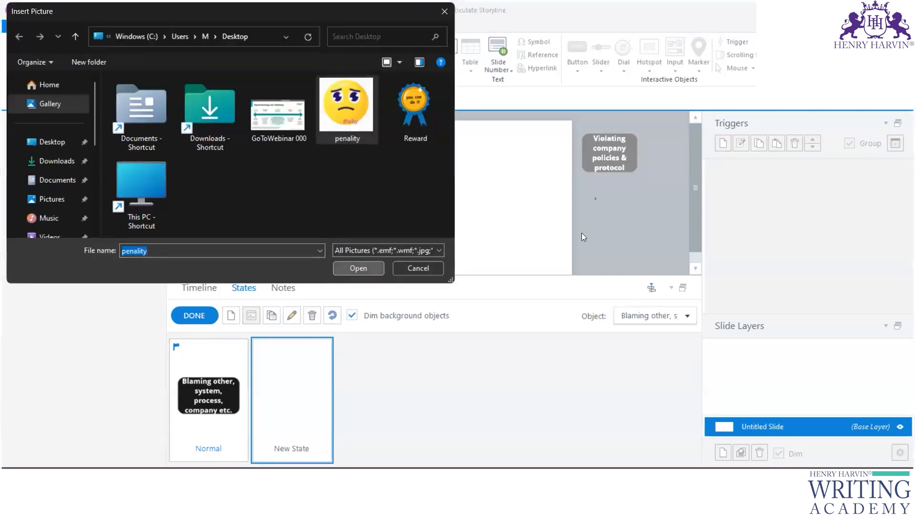
Step: Crop the sad-face picture to about 436 × 352 px, cutting off the #why text and the outer margins
left_click(754, 64)
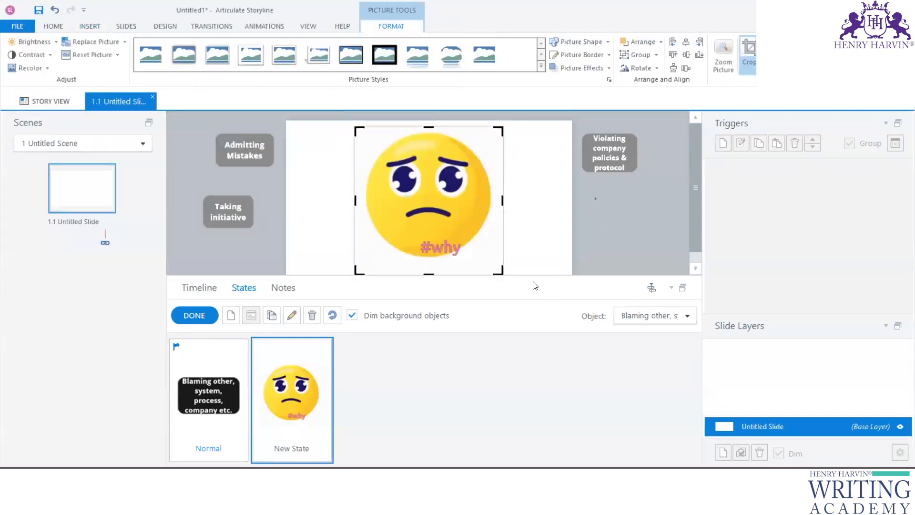
left_click_drag(495, 261, 489, 223)
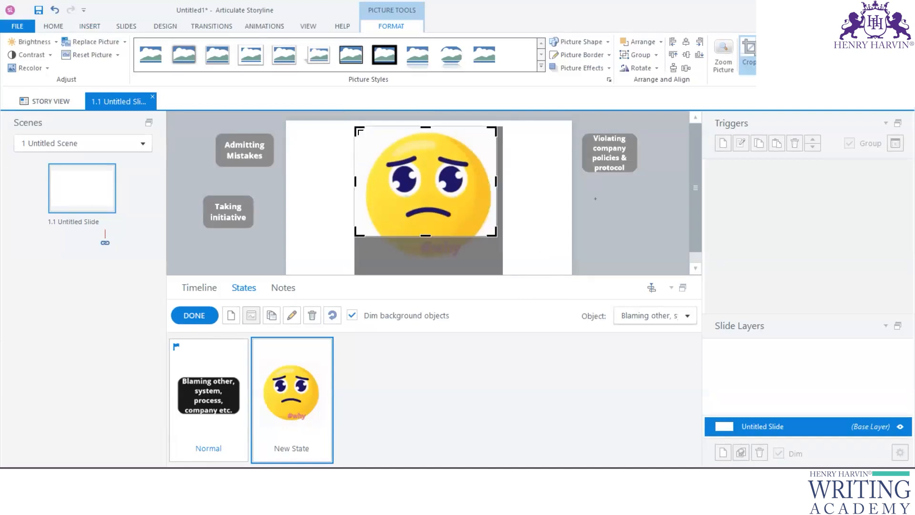
left_click_drag(362, 130, 373, 134)
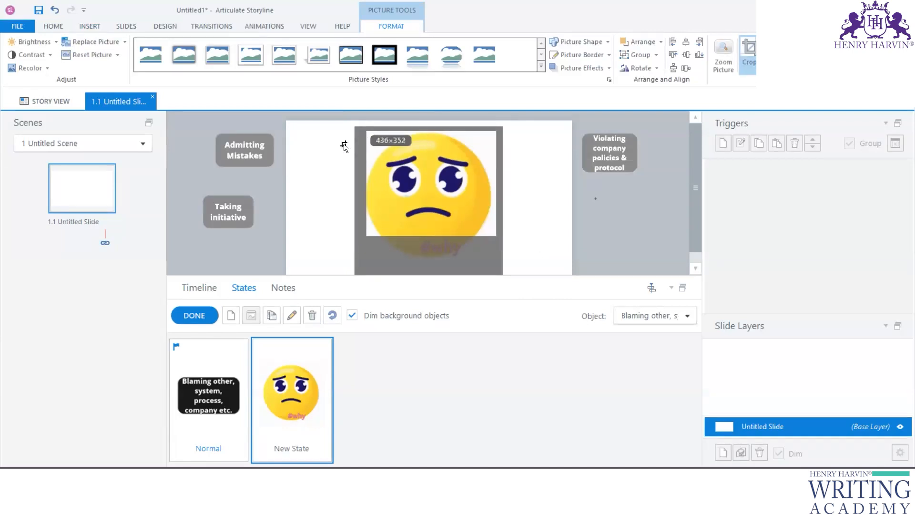
left_click(214, 255)
Step: Scale the cropped sad face down, place it where the Blaming other shape sits and finish editing states
left_click(431, 192)
left_click_drag(496, 236, 431, 186)
left_click_drag(399, 159, 610, 236)
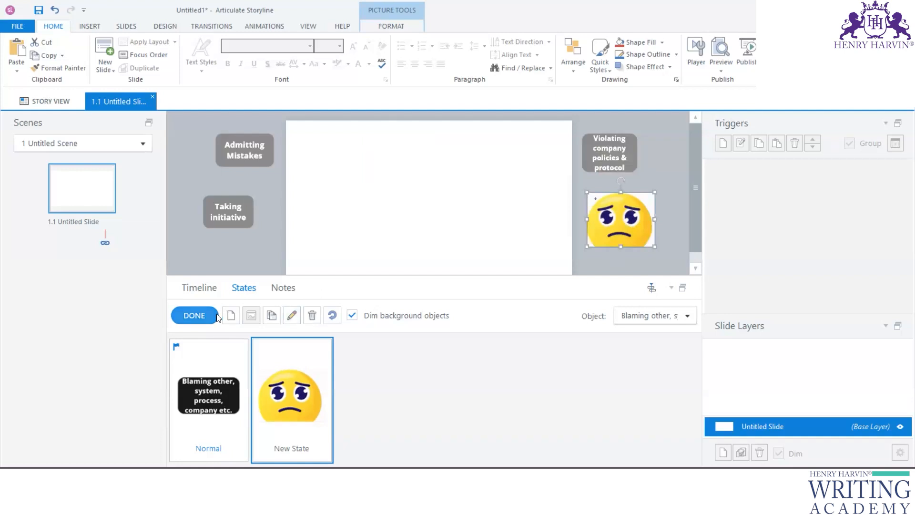
left_click(197, 315)
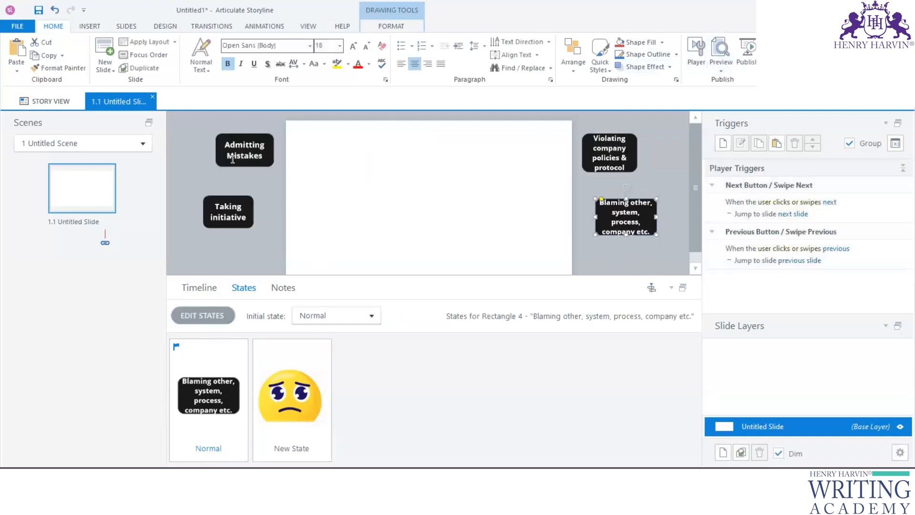
Step: Try a freeform motion path running from the Admitting Mistakes shape across the slide to the Blaming other shape
left_click(233, 156)
left_click(265, 26)
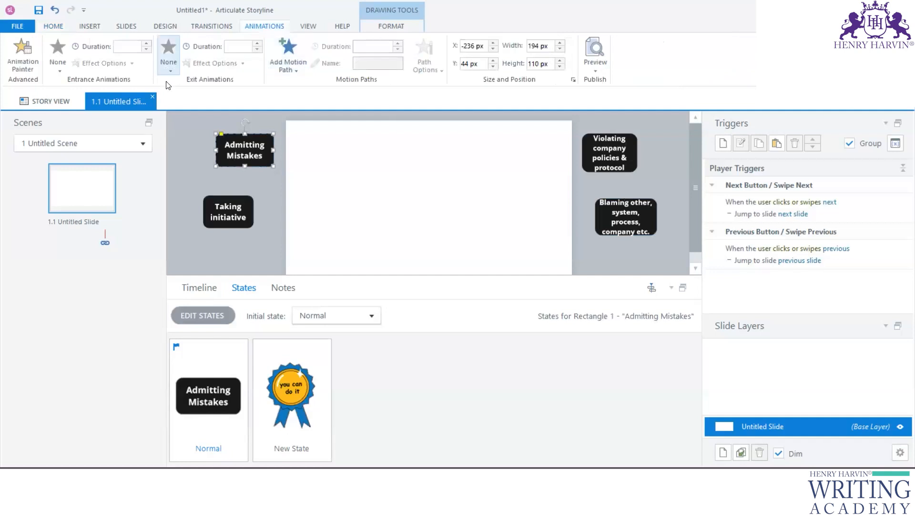
left_click(290, 66)
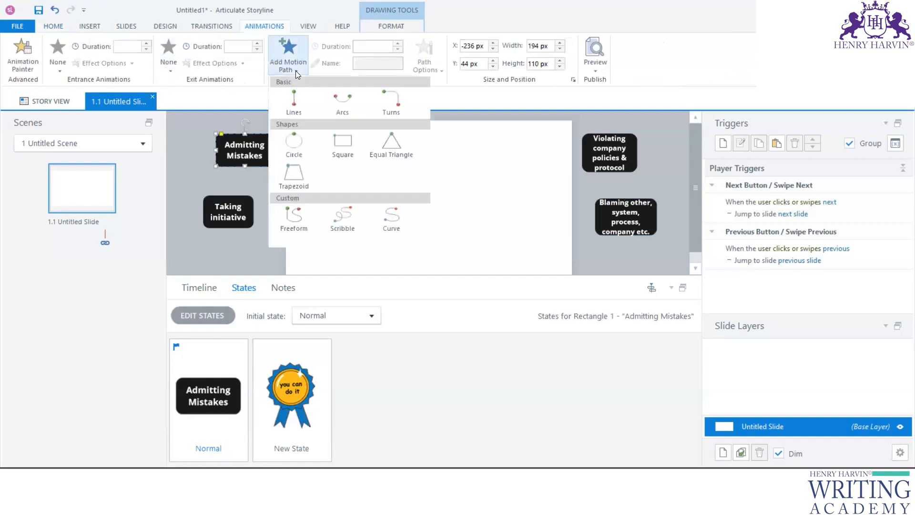
left_click(293, 218)
mouse_move(237, 151)
left_mouse_down()
mouse_move(281, 153)
mouse_move(331, 184)
mouse_move(582, 225)
left_mouse_up()
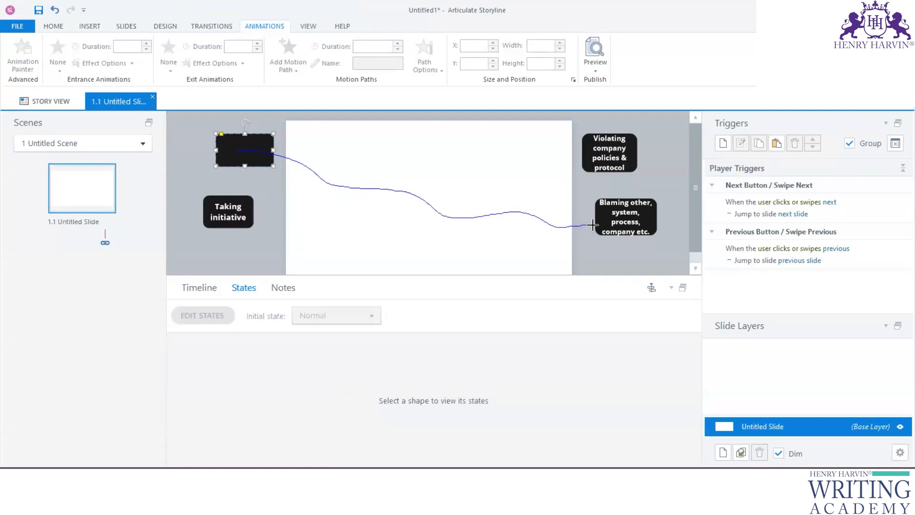
double_click(466, 258)
key("ctrl+z")
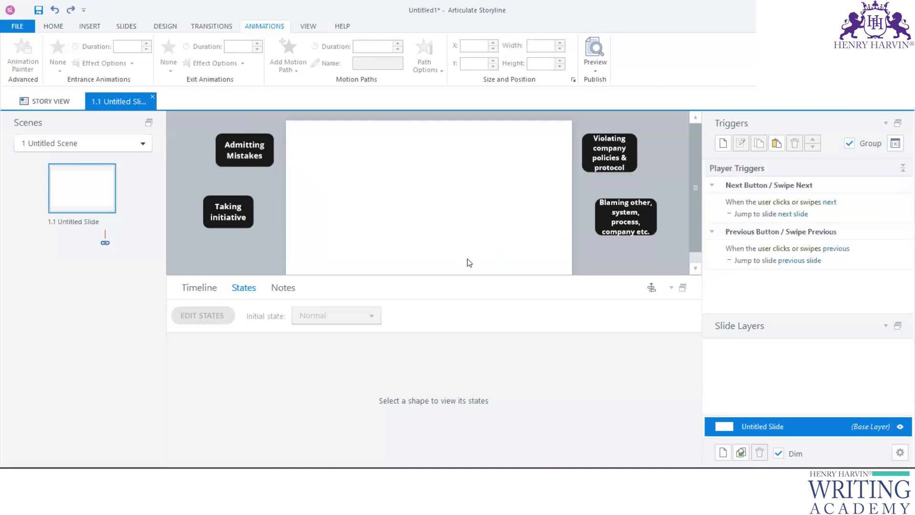
Step: Enlarge the slide editing area and move the Taking initiative shape slightly lower beside the slide
left_click_drag(520, 276, 524, 405)
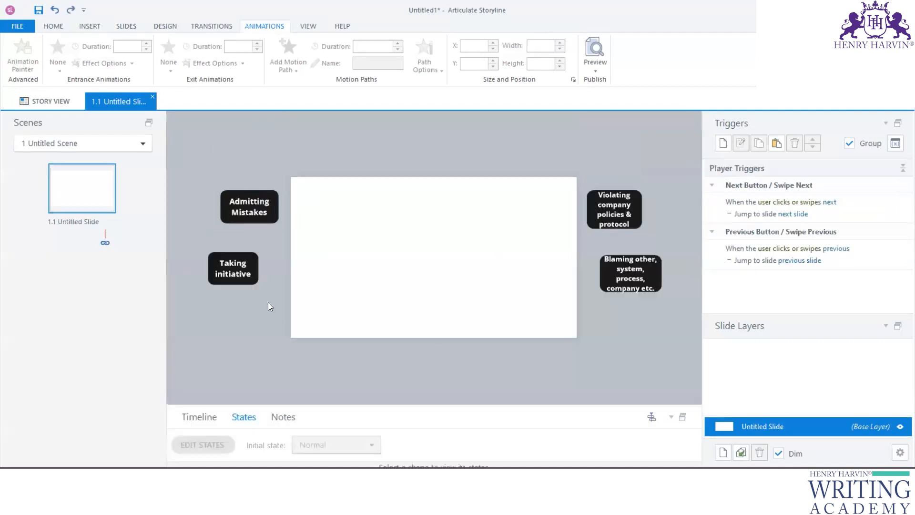
left_click_drag(243, 253, 255, 281)
Step: Try lowering the Admitting Mistakes and Blaming other shapes slightly, and undo both moves
left_click_drag(255, 190, 253, 209)
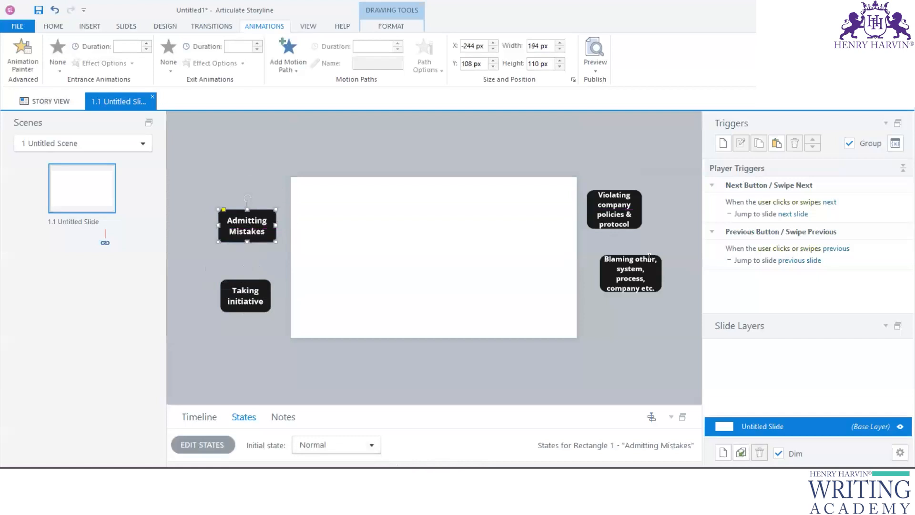
left_click(654, 269)
mouse_move(661, 285)
left_mouse_down()
mouse_move(246, 195)
mouse_move(661, 290)
left_mouse_up()
left_click(250, 218)
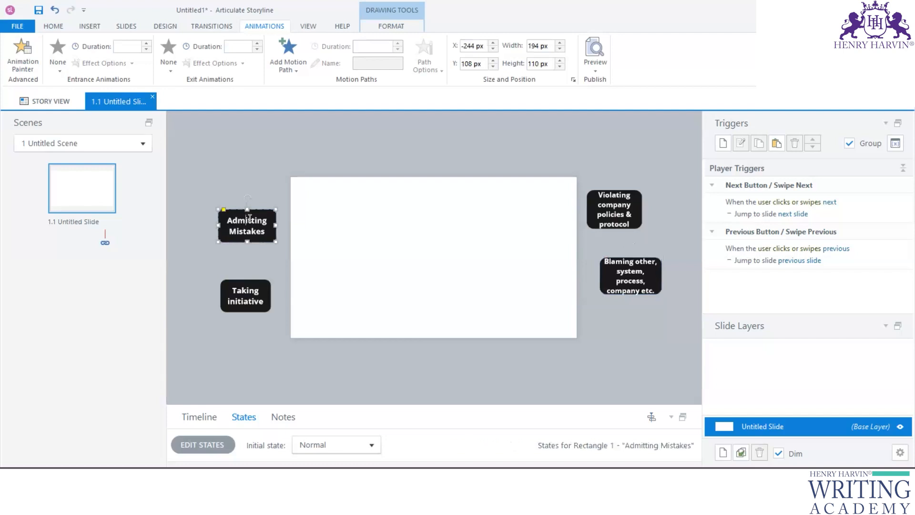
key("ctrl+z")
key("ctrl+z")
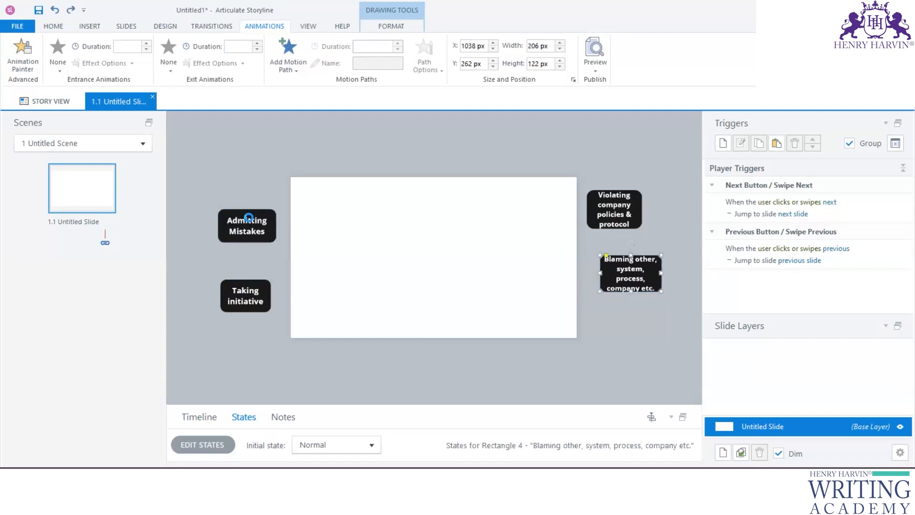
Step: Draw a freeform motion path for the Admitting Mistakes shape, descending across the slide to just below the Blaming other shape
left_click(251, 257)
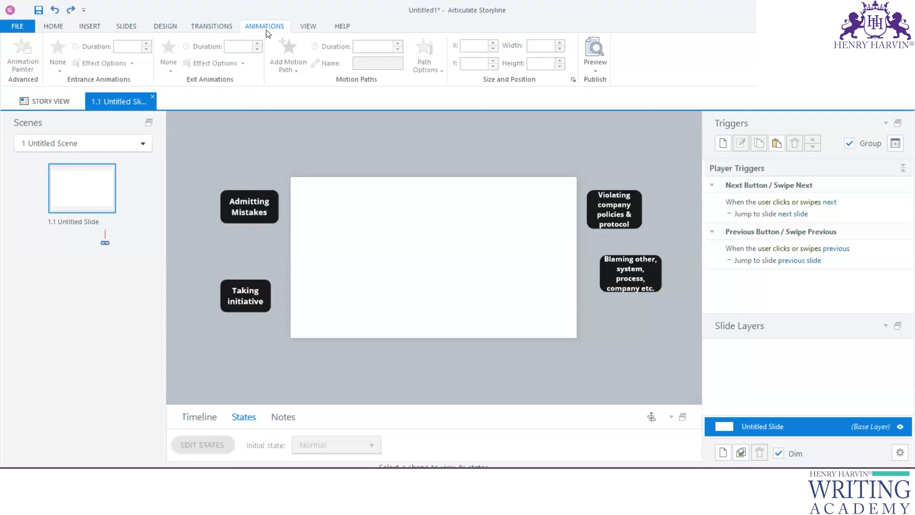
left_click(240, 203)
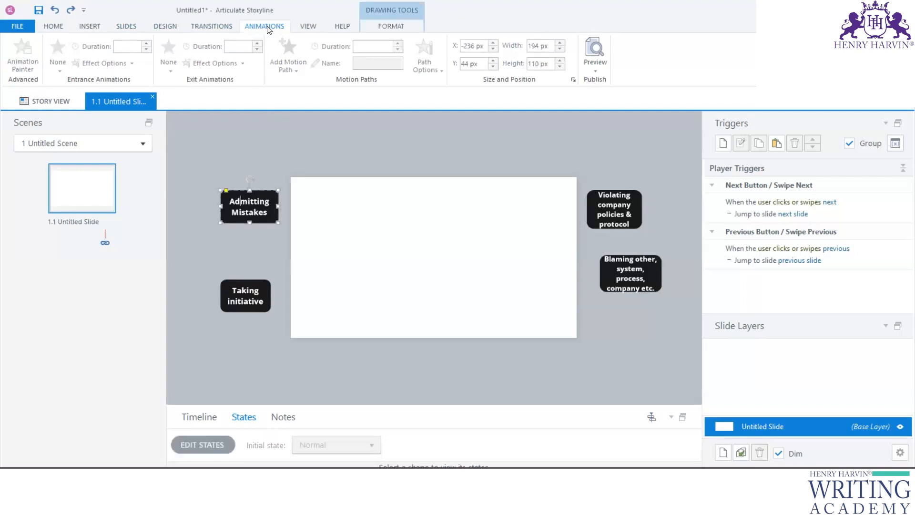
left_click(294, 75)
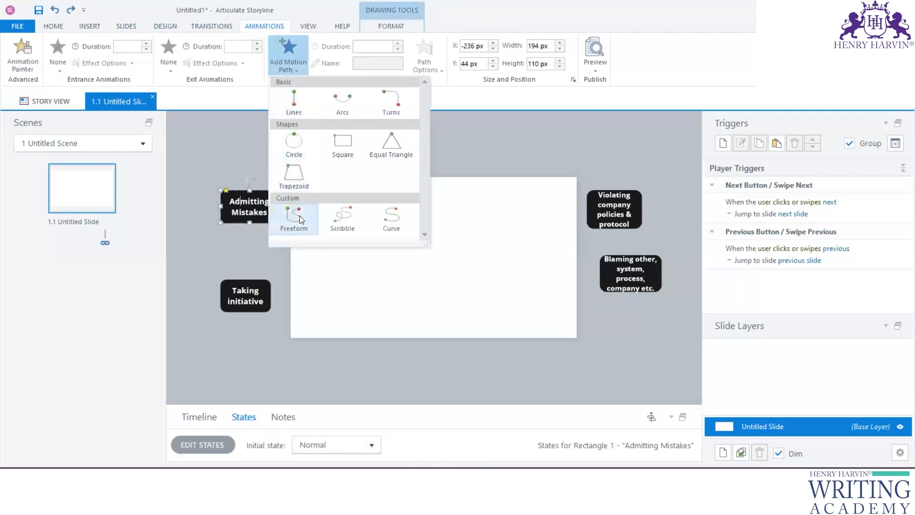
left_click(299, 215)
mouse_move(244, 208)
left_mouse_down()
mouse_move(439, 263)
mouse_move(554, 314)
mouse_move(624, 329)
left_mouse_up()
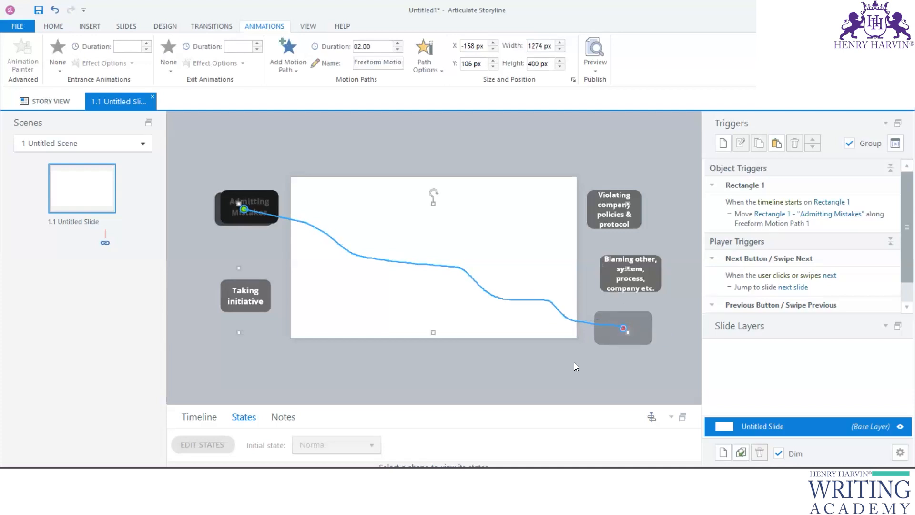
left_click(274, 301)
left_click(255, 282)
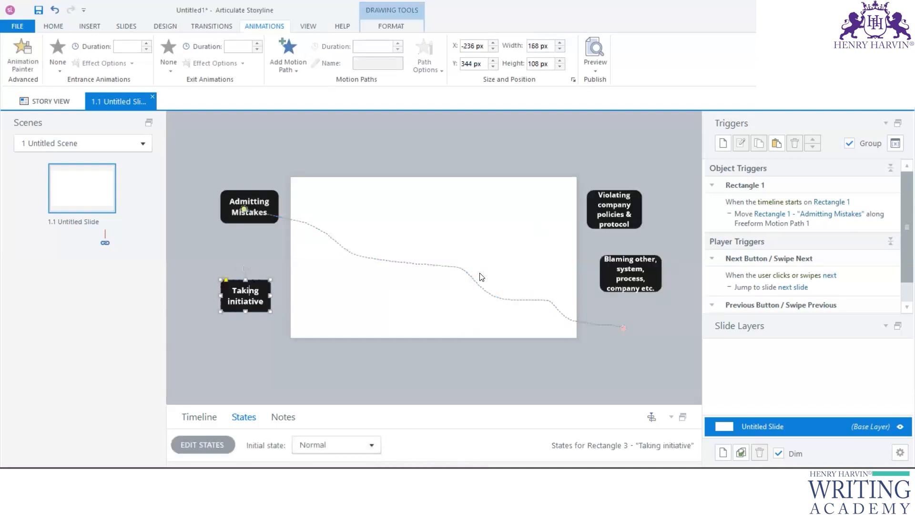
Step: Set the Admitting Mistakes motion path's duration to 20 seconds and its easing speed to Slow
left_click(270, 204)
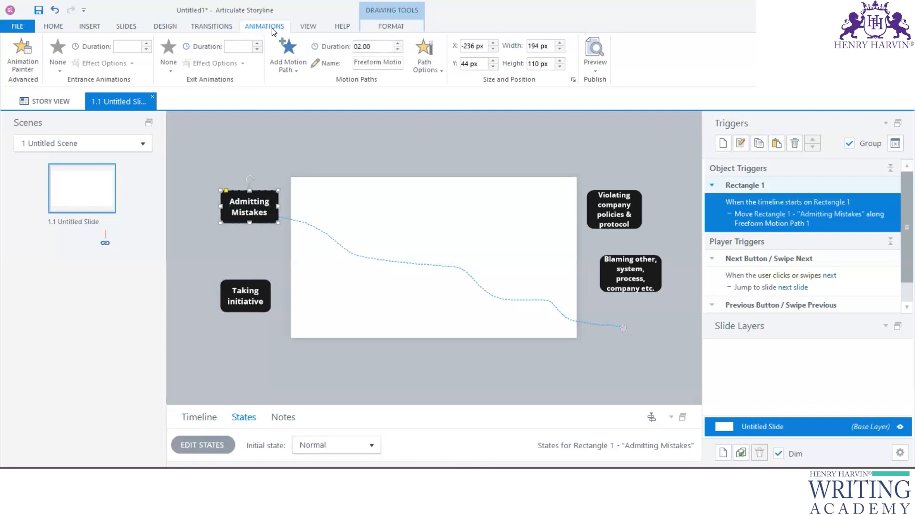
left_click(377, 62)
key("End")
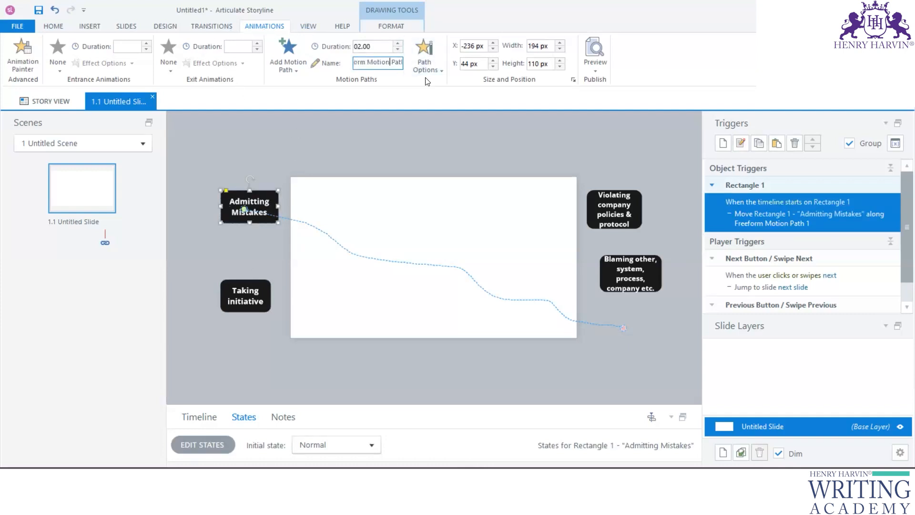
left_click_drag(384, 45, 347, 45)
type("20")
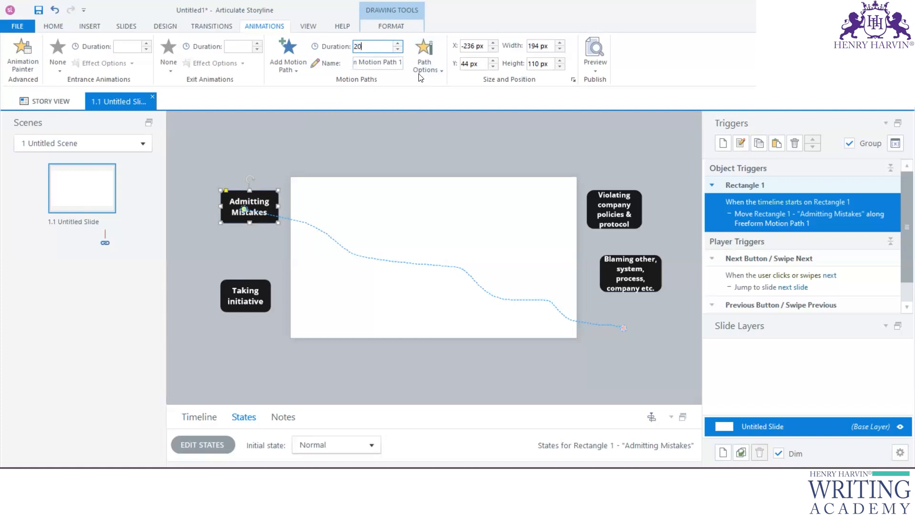
left_click(424, 59)
mouse_move(462, 231)
left_click(554, 235)
left_click(471, 146)
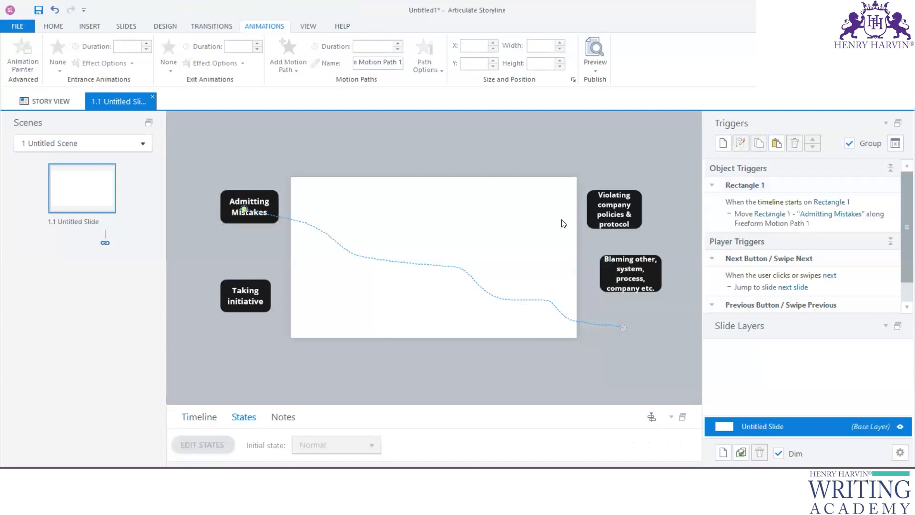
Step: Draw a wavy freeform motion path for the Taking initiative shape across the slide to the Blaming other shape
left_click(246, 281)
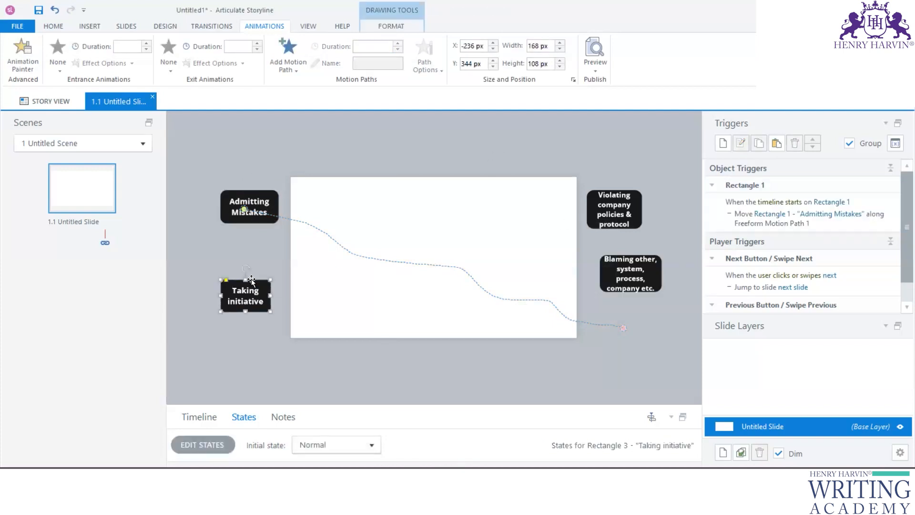
left_click(296, 71)
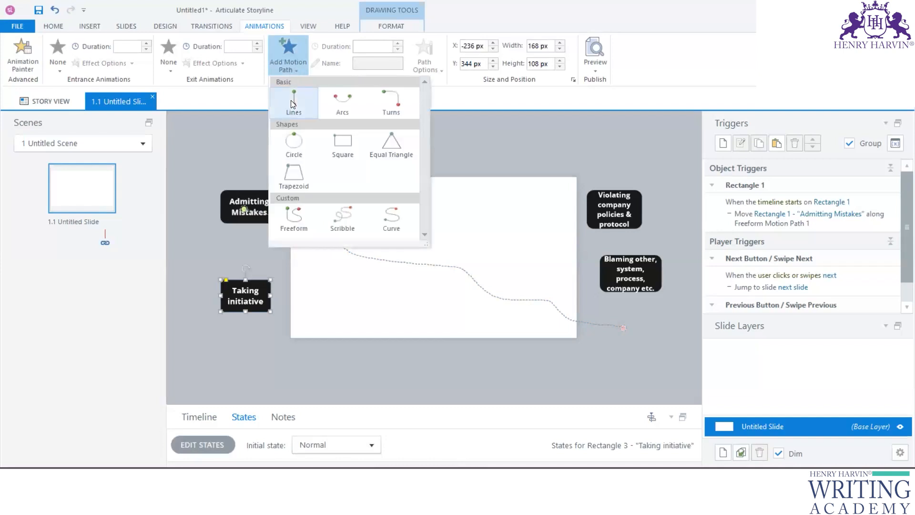
left_click(289, 220)
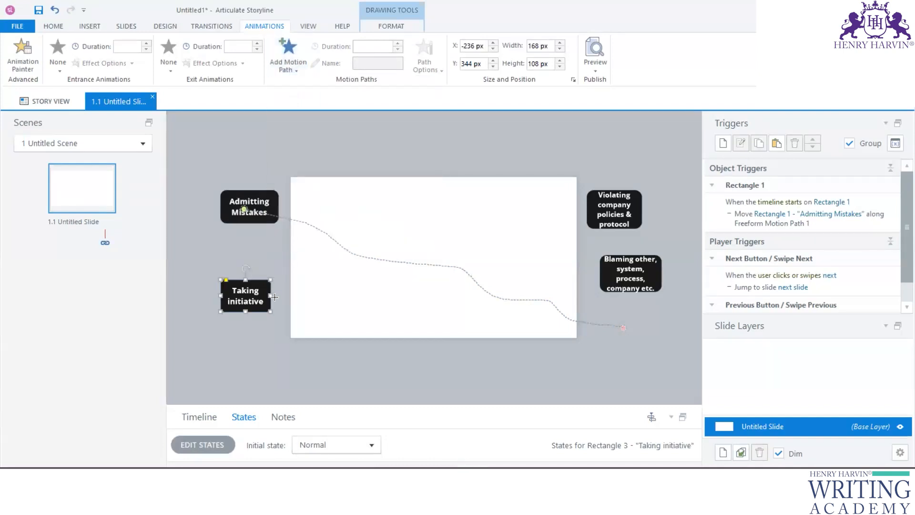
mouse_move(274, 297)
left_mouse_down()
mouse_move(424, 310)
mouse_move(603, 277)
left_mouse_up()
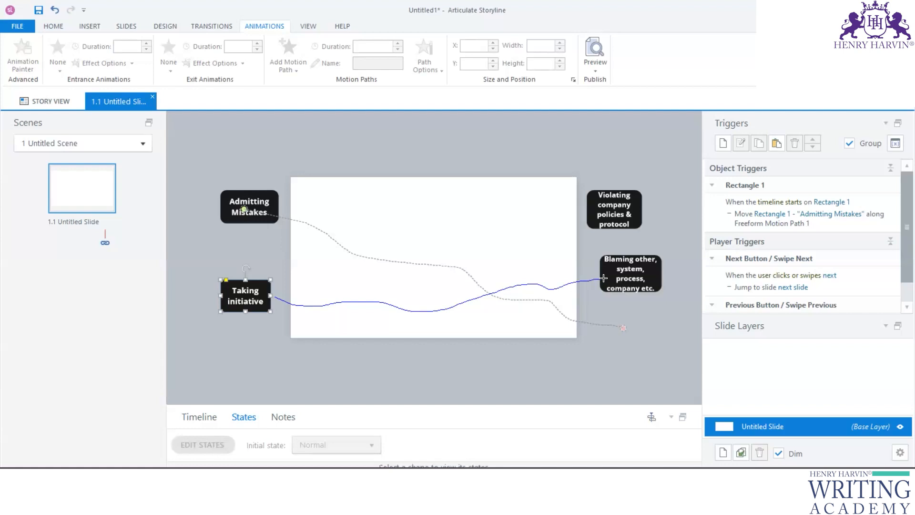
left_click_drag(603, 277, 604, 278)
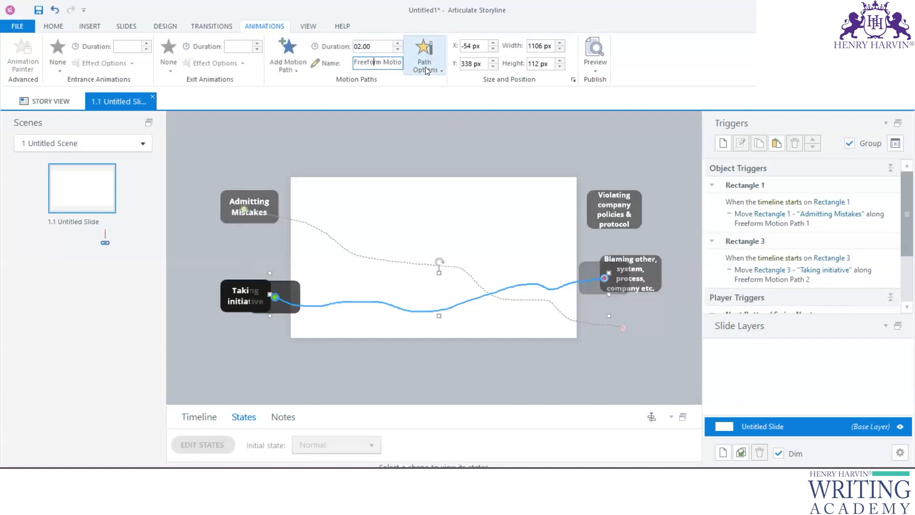
Step: Set the Taking initiative motion path's duration to 15 seconds and its easing speed to Slow
key("End")
left_click(397, 44)
type("15")
left_click(424, 58)
mouse_move(458, 236)
left_click(532, 237)
left_click(511, 153)
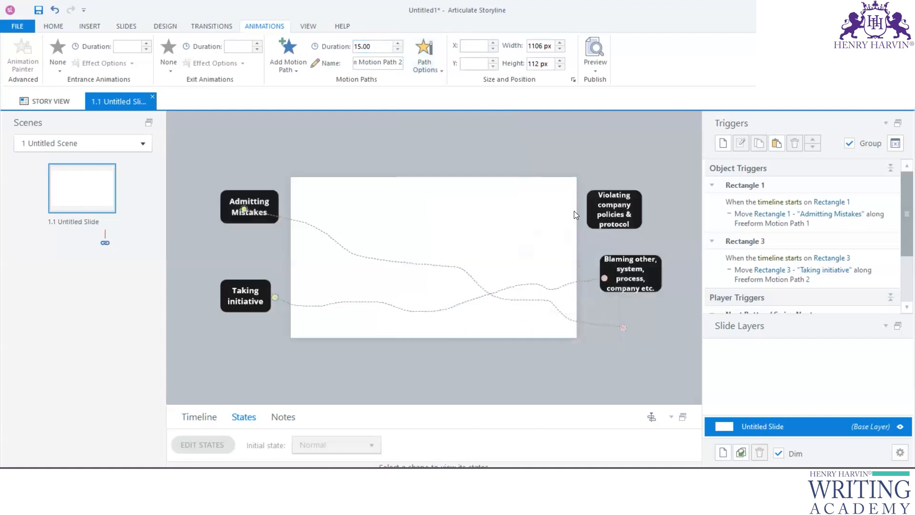
Step: Draw a freeform motion path for the Violating company policies shape across the slide, ending between Admitting Mistakes and Taking initiative
left_click(591, 193)
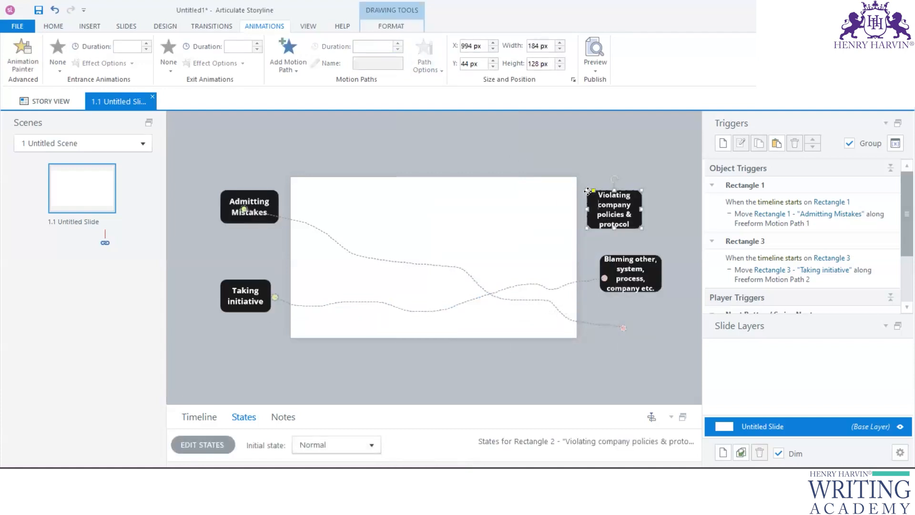
left_click(295, 58)
left_click(293, 218)
mouse_move(589, 206)
left_mouse_down()
mouse_move(561, 200)
mouse_move(245, 257)
left_mouse_up()
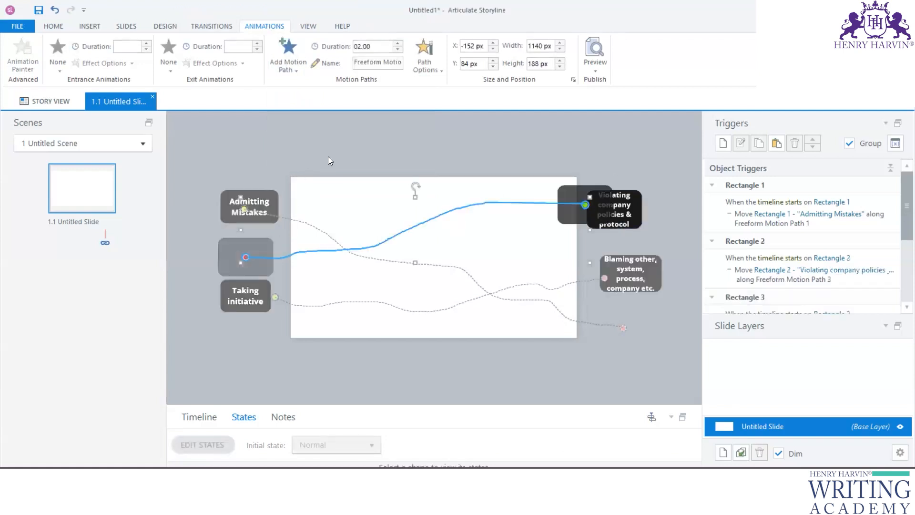
Step: Set the Violating company policies motion path's duration to 20 seconds and its easing speed to Slow
left_click(402, 63)
key("Right")
key("Right")
key("Right")
key("Right")
key("Right")
key("Right")
key("Right")
key("Right")
key("Right")
key("Right")
double_click(382, 44)
type("2")
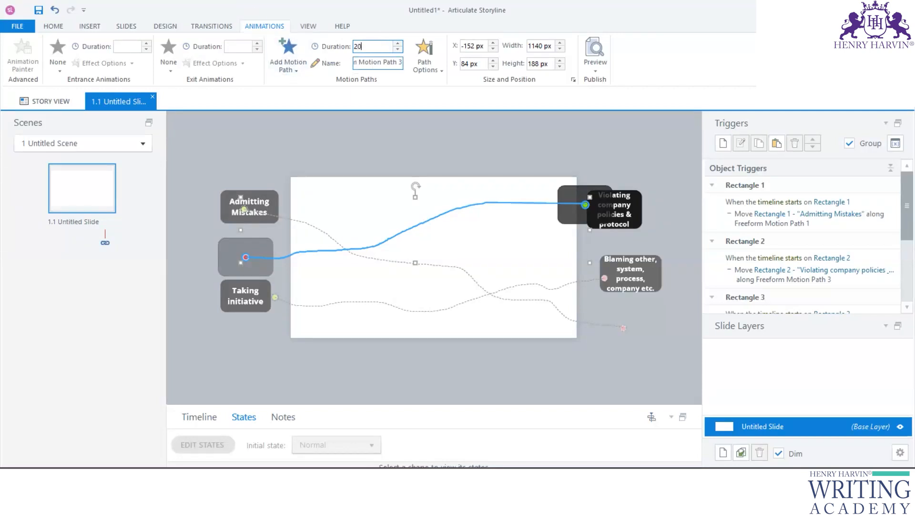
left_click(424, 56)
mouse_move(459, 230)
left_click(531, 236)
type("0")
left_click(438, 151)
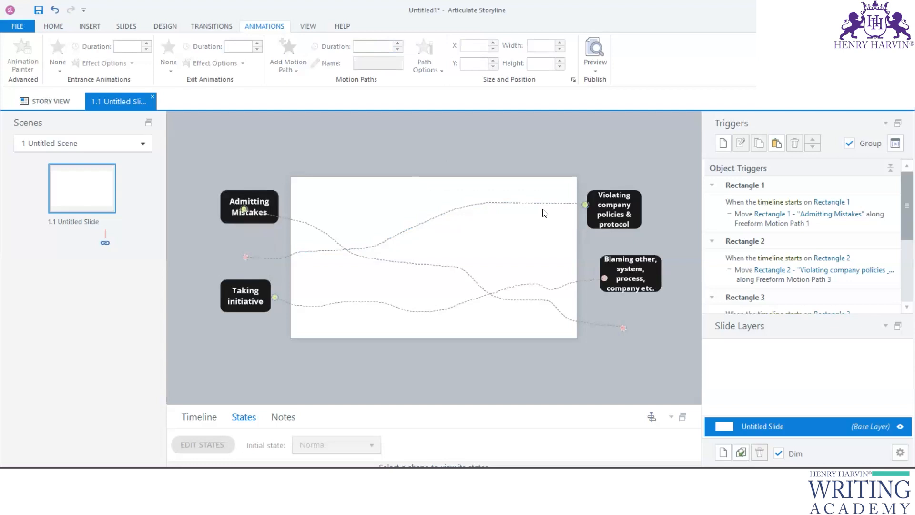
Step: Draw a freeform motion path for the Blaming other shape, rising across the slide to end above the Admitting Mistakes shape
left_click(617, 262)
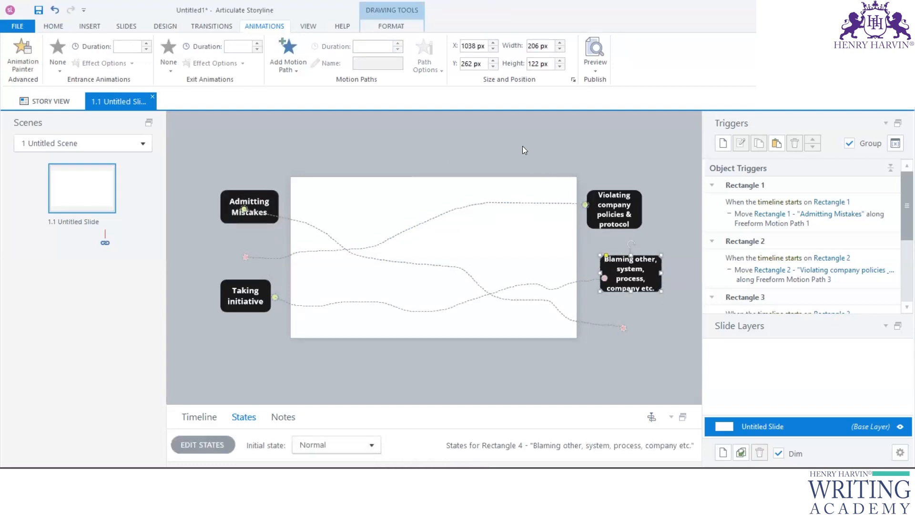
left_click(396, 31)
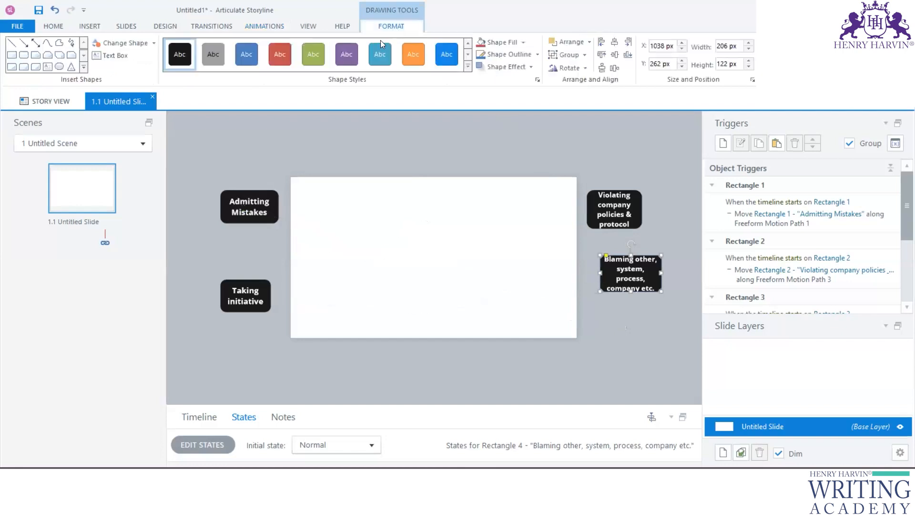
left_click(257, 27)
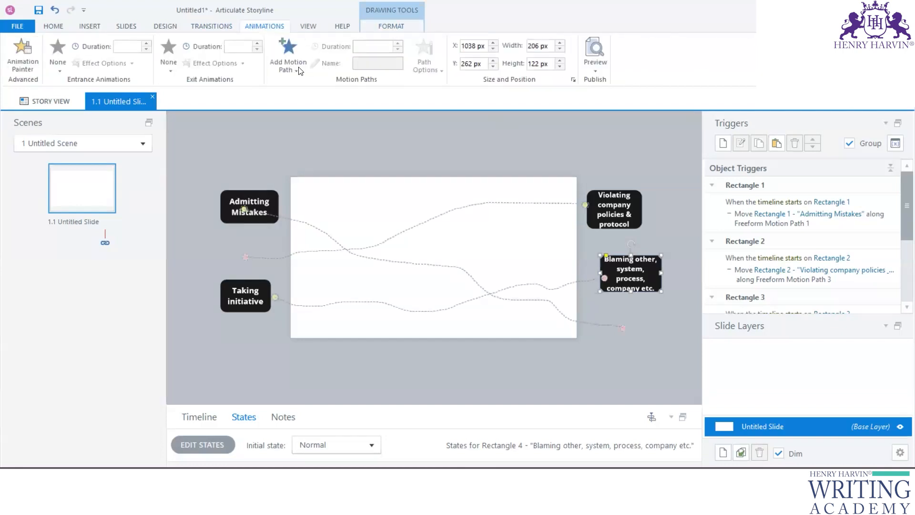
left_click(288, 56)
left_click(294, 217)
mouse_move(616, 270)
left_mouse_down()
mouse_move(566, 242)
mouse_move(341, 203)
mouse_move(294, 184)
mouse_move(279, 165)
left_mouse_up()
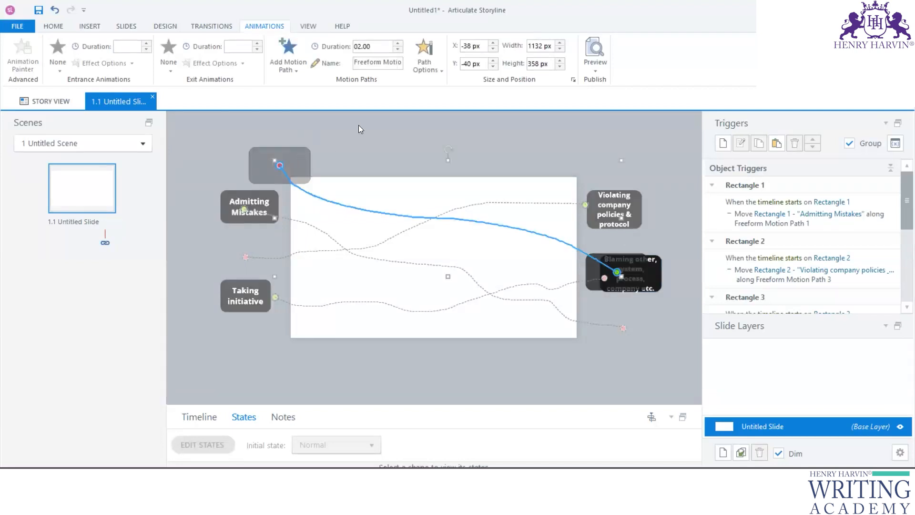
Step: Stretch the Blaming other motion path upward to about 394 px high, so its end point sits farther above the slide
left_click(288, 167)
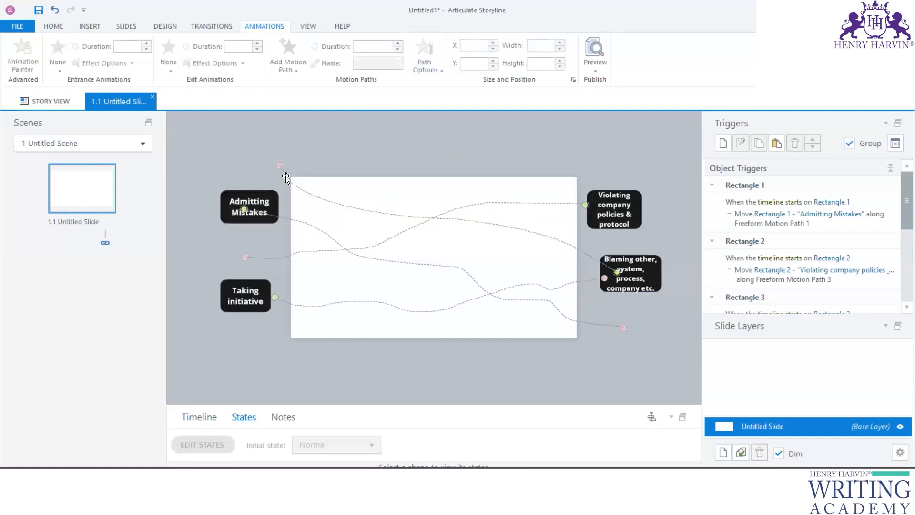
left_click(285, 177)
left_click(274, 160)
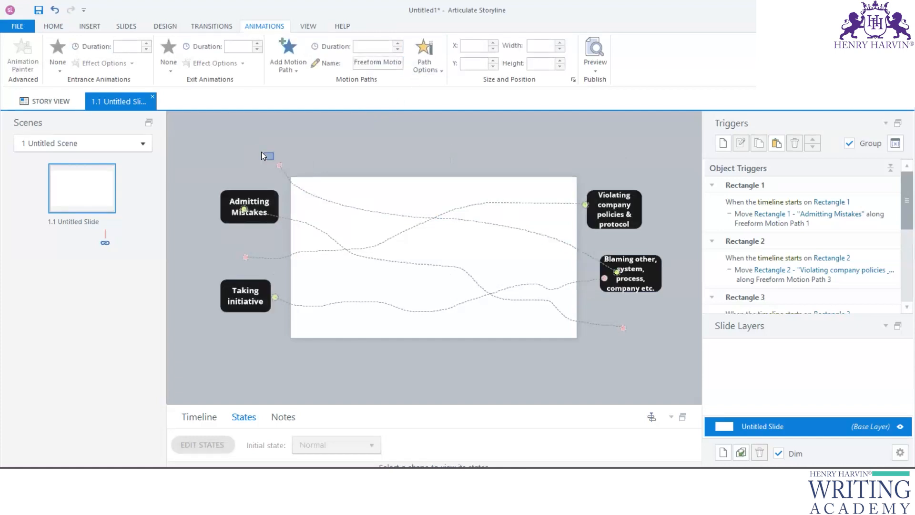
left_click(297, 192)
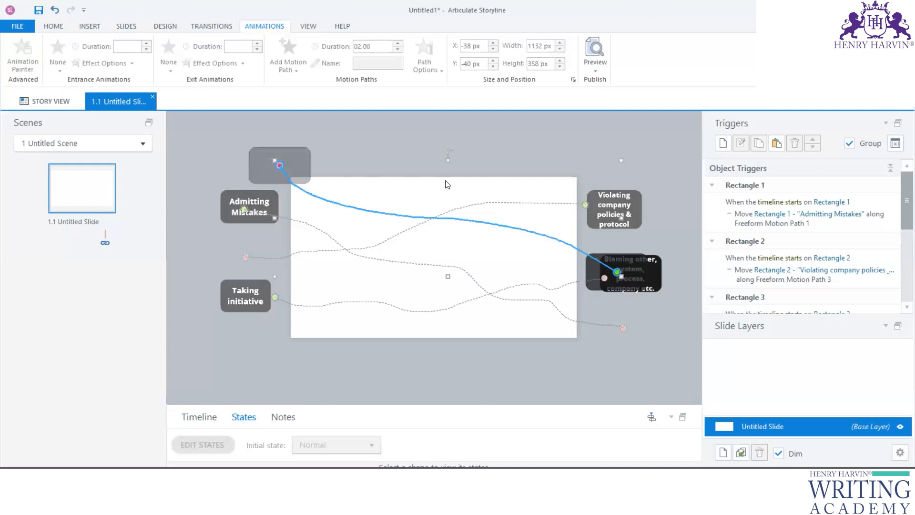
left_click_drag(448, 151, 448, 149)
Step: Set the Blaming other motion path's easing speed to Medium and its duration to 15 seconds
left_click(438, 74)
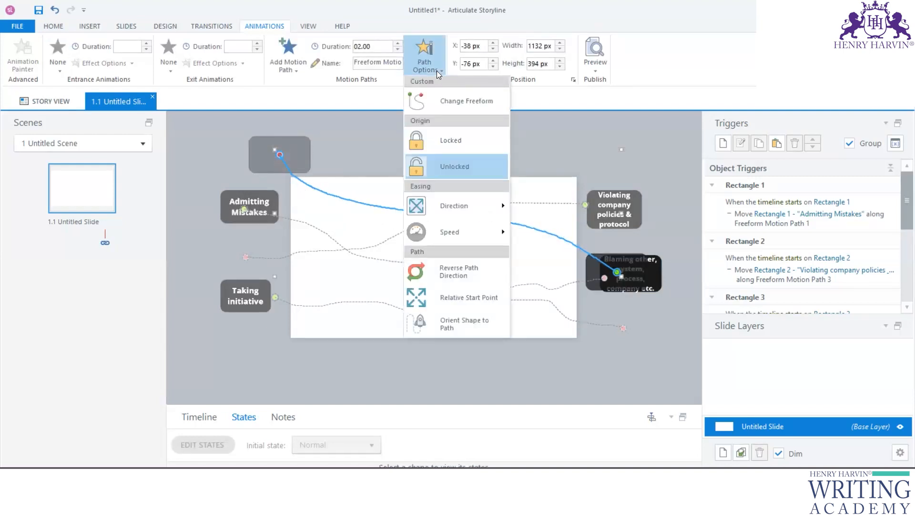
left_click(539, 260)
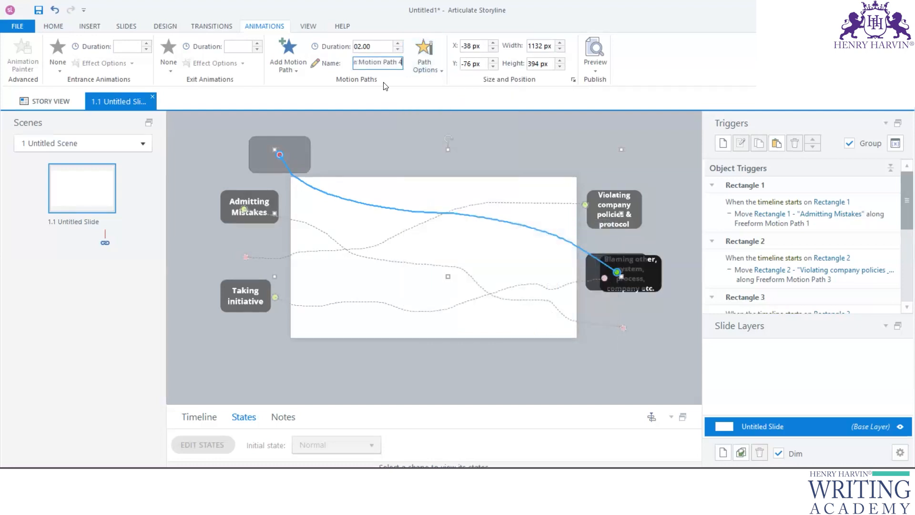
left_click(368, 47)
type("2")
left_click(399, 127)
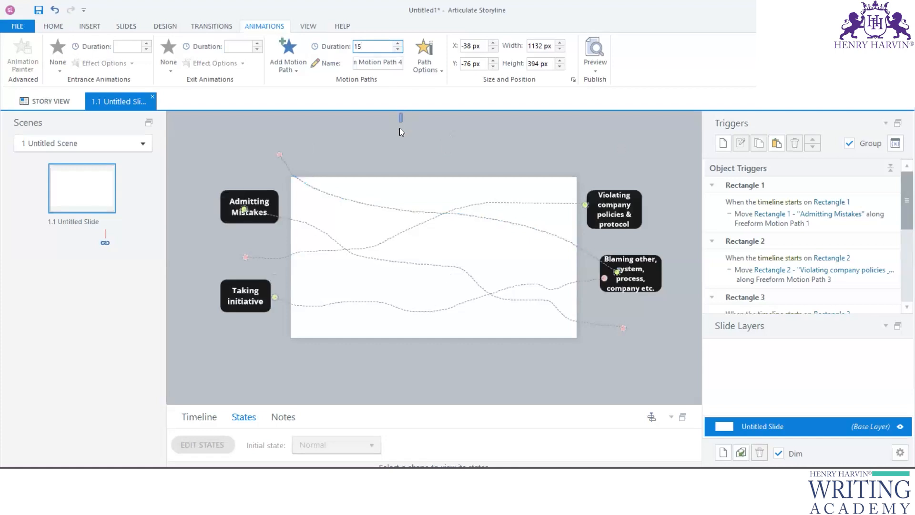
Step: Review the motion path settings of the Violating company policies and Admitting Mistakes shapes, and inspect the project variables
left_click(611, 189)
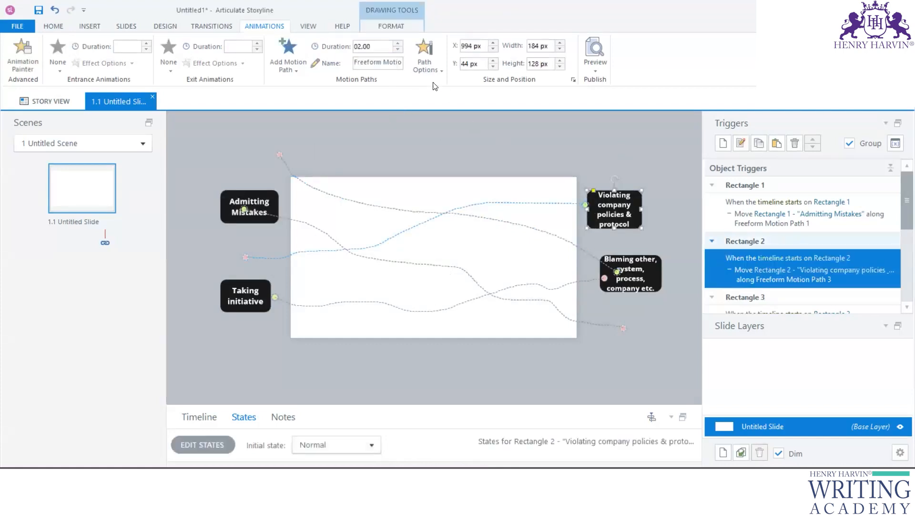
left_click(415, 65)
mouse_move(445, 225)
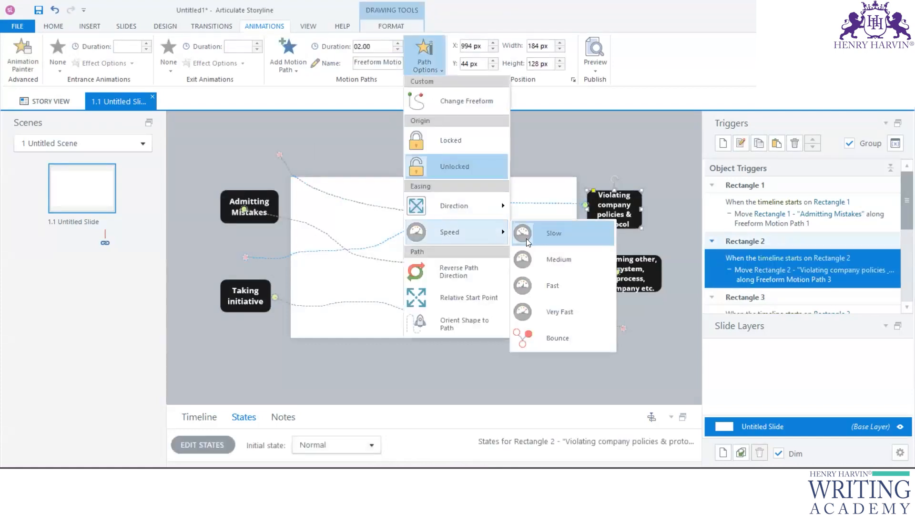
left_click(615, 151)
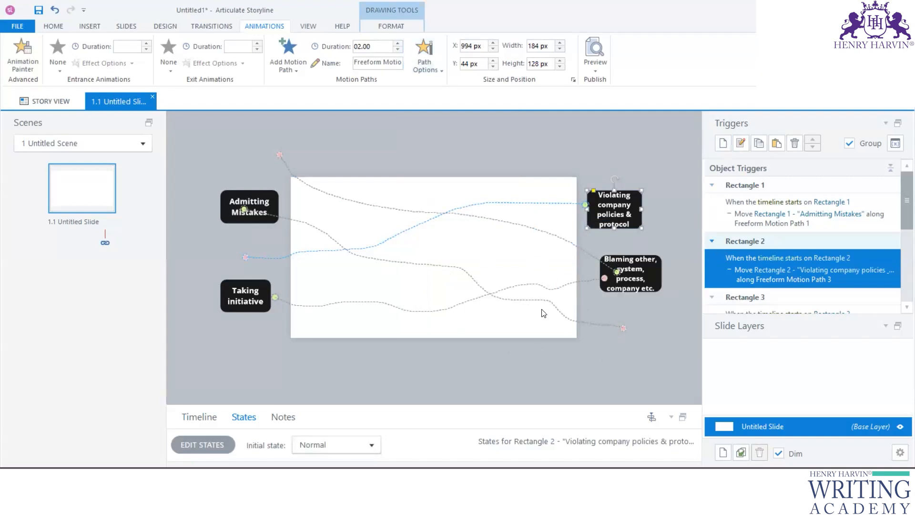
left_click(896, 143)
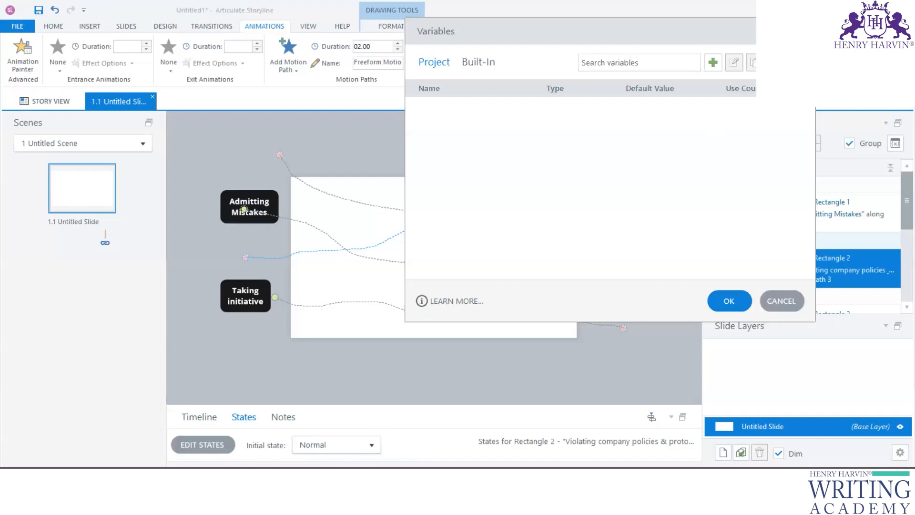
left_click(802, 31)
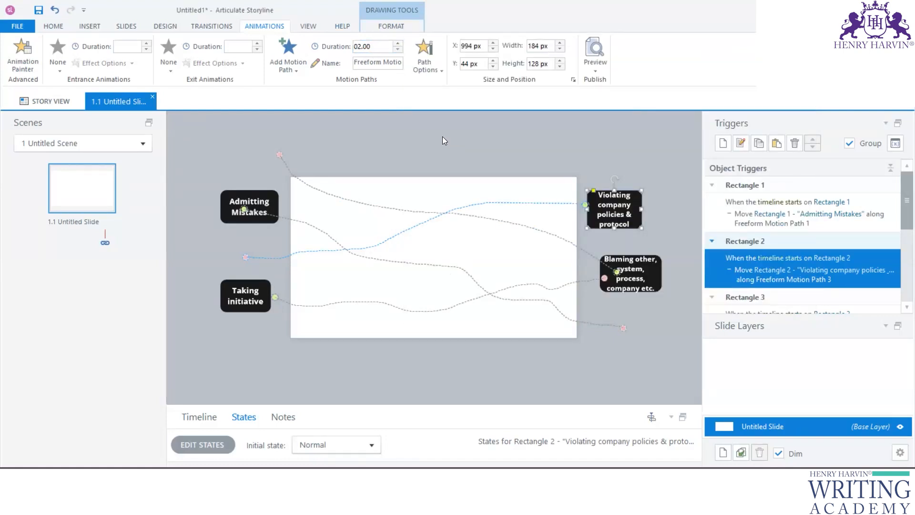
left_click(262, 194)
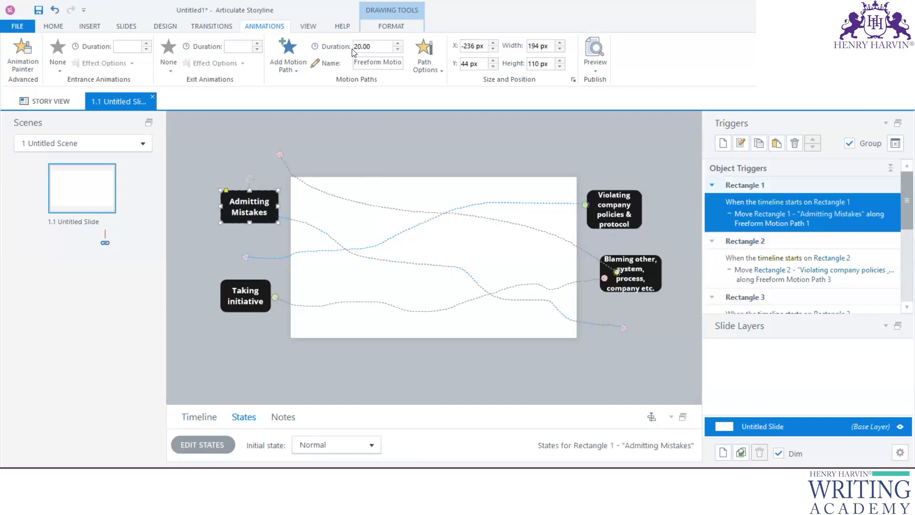
Step: Create a project variable named Score with the Number type
left_click(240, 284)
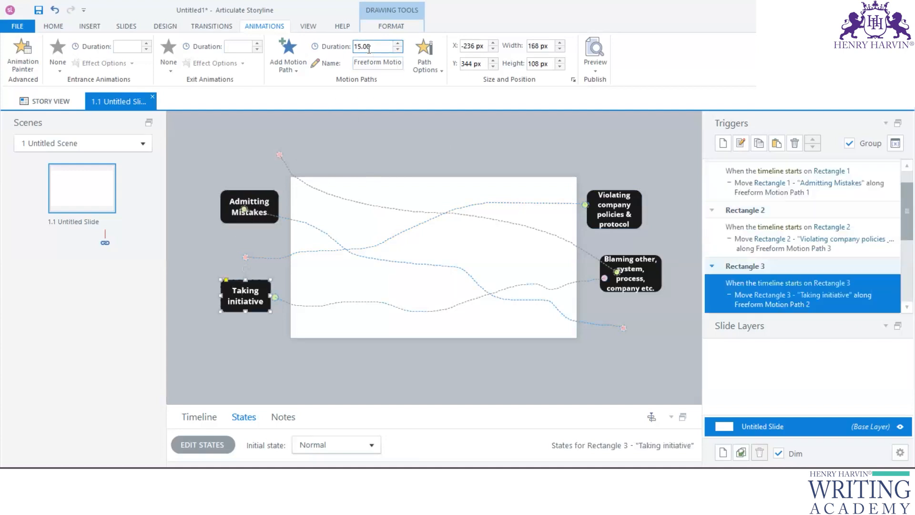
left_click(895, 144)
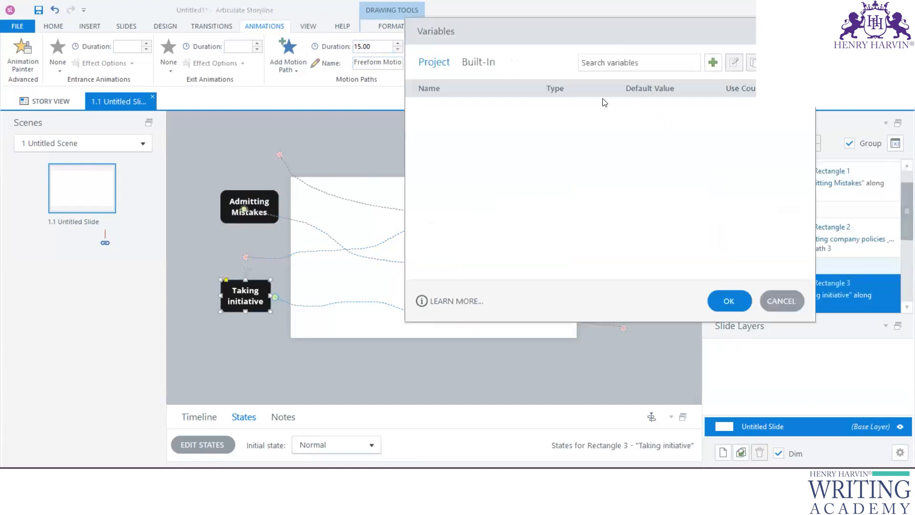
left_click(713, 62)
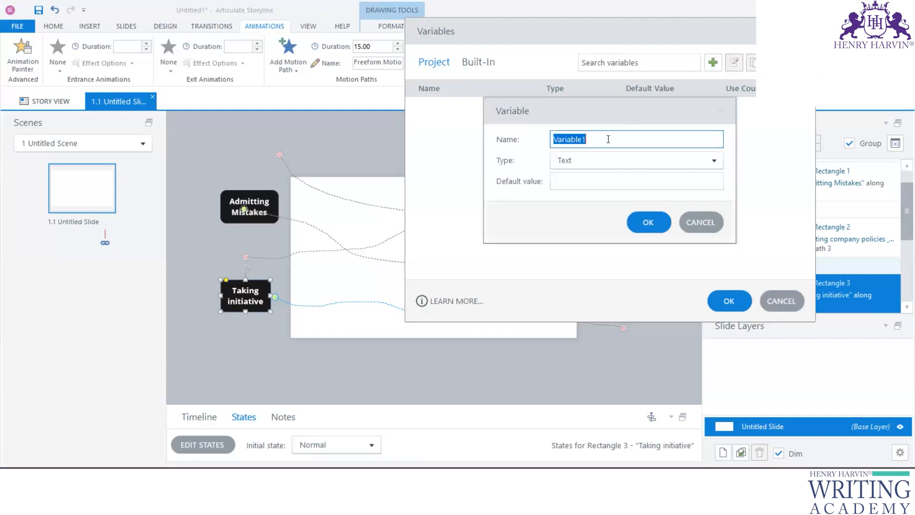
type("Score")
left_click(710, 160)
left_click(662, 203)
left_click(658, 220)
left_click(726, 299)
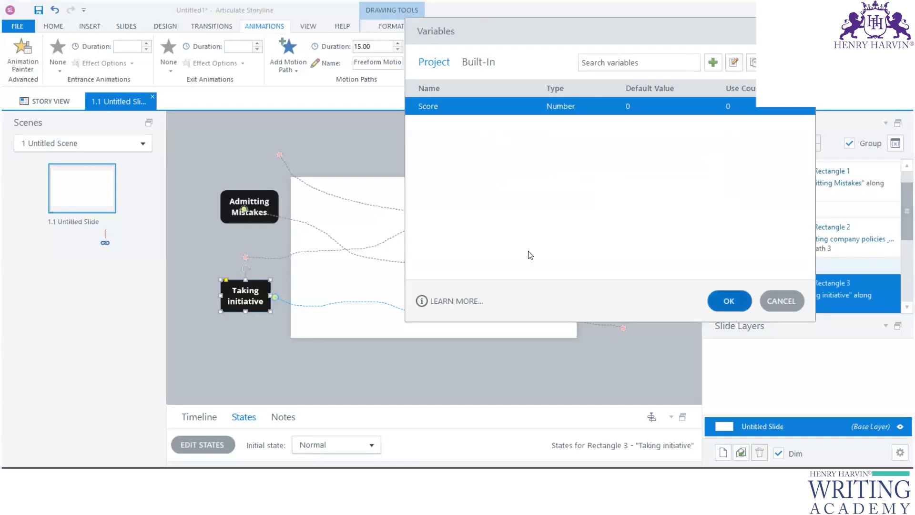
Step: Insert a text box reading "Score %score%" near the slide's upper edge and enlarge its text to 20 pt
left_click(90, 26)
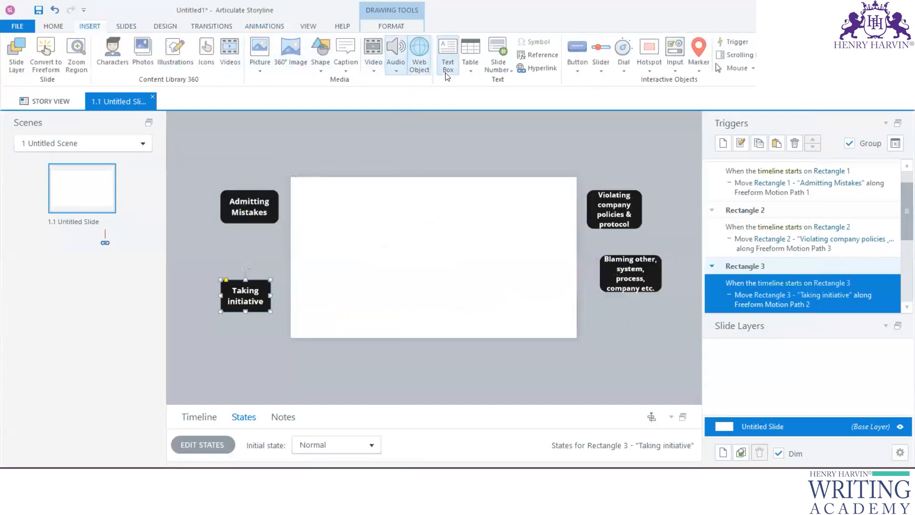
left_click(447, 52)
left_click_drag(391, 181, 467, 192)
type("score%")
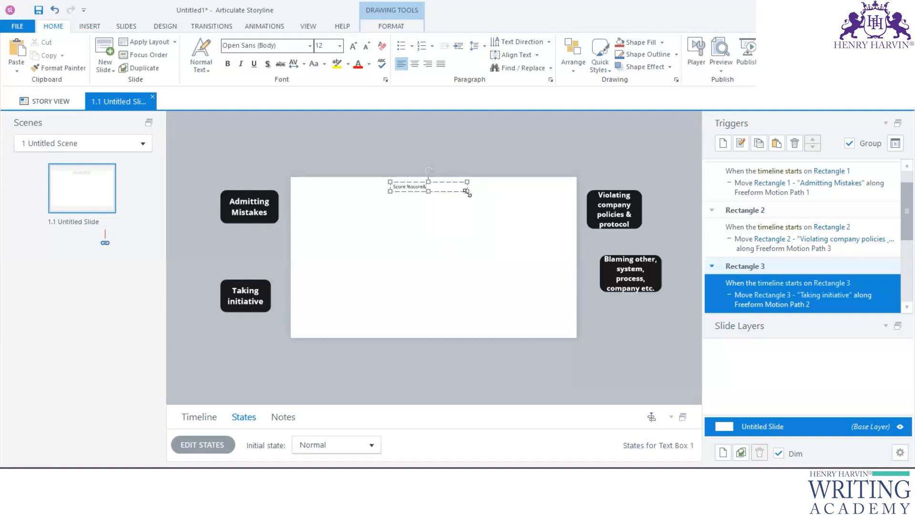
key("ctrl+a")
key("ctrl+shift+period")
key("ctrl+shift+period")
key("ctrl+shift+period")
key("ctrl+shift+period")
left_click(518, 172)
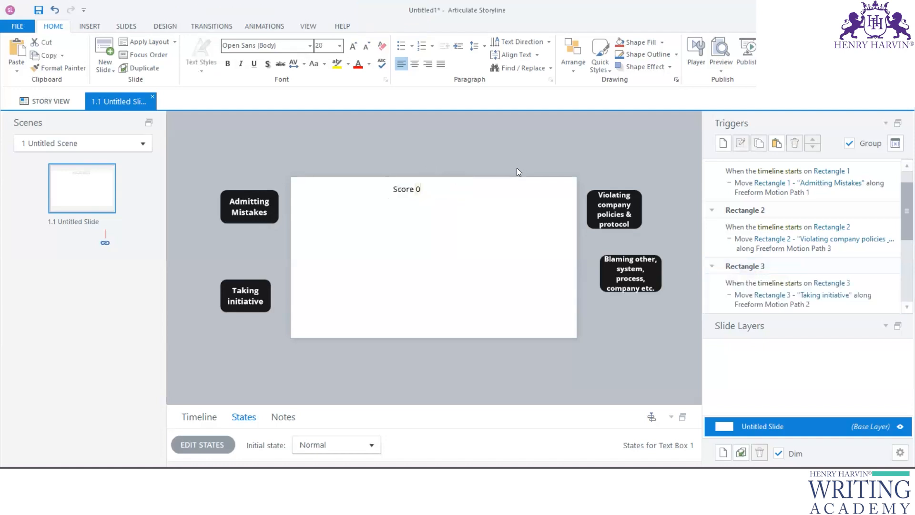
Step: Centre the score text in its box and set its font size to 24 pt
left_click(417, 189)
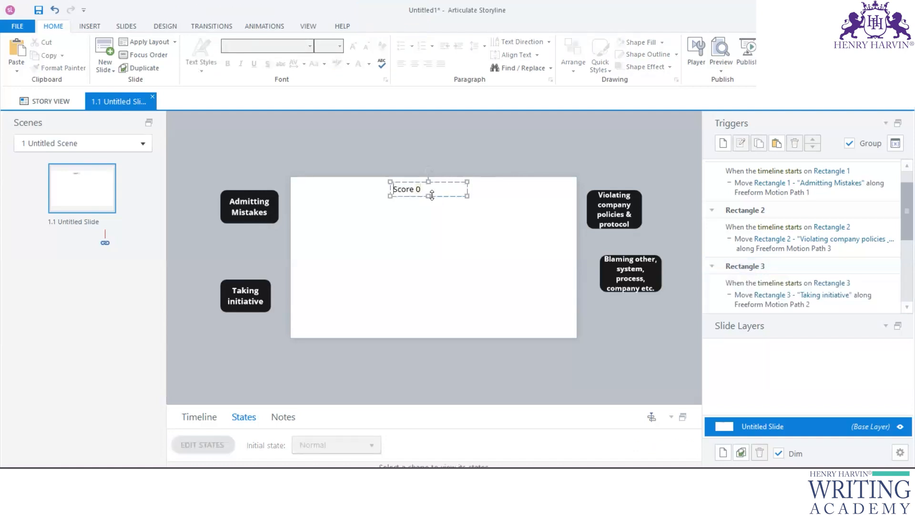
key("ctrl+a")
key("ctrl+shift+period")
key("ctrl+shift+period")
key("ctrl+shift+comma")
key("ctrl+shift+comma")
key("ctrl+shift+comma")
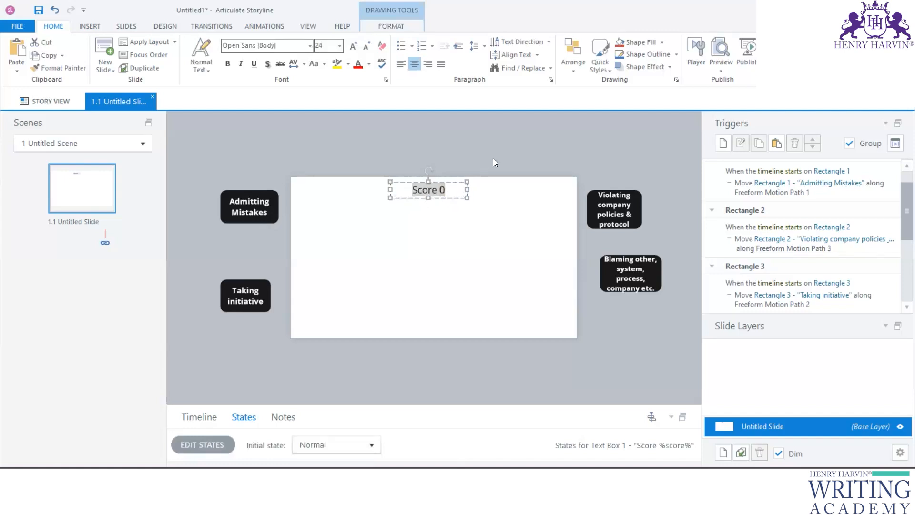
left_click(493, 158)
left_click(612, 190)
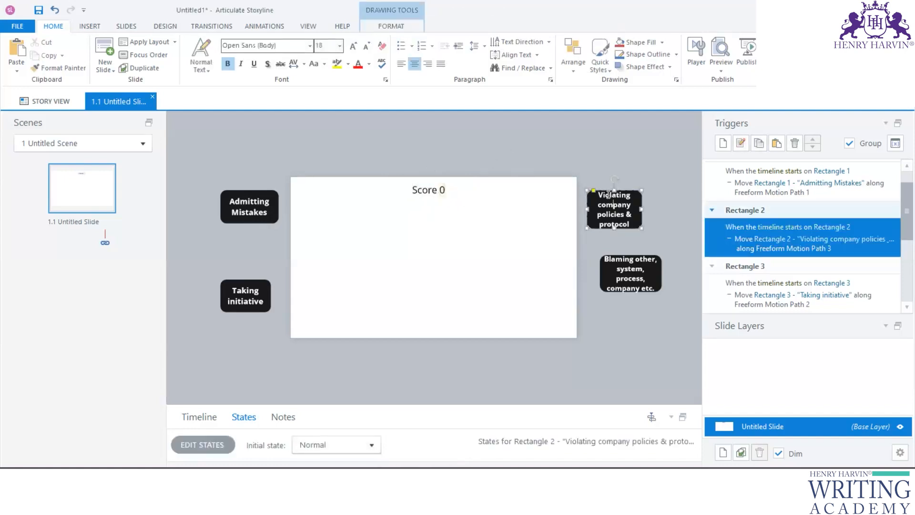
left_click(264, 26)
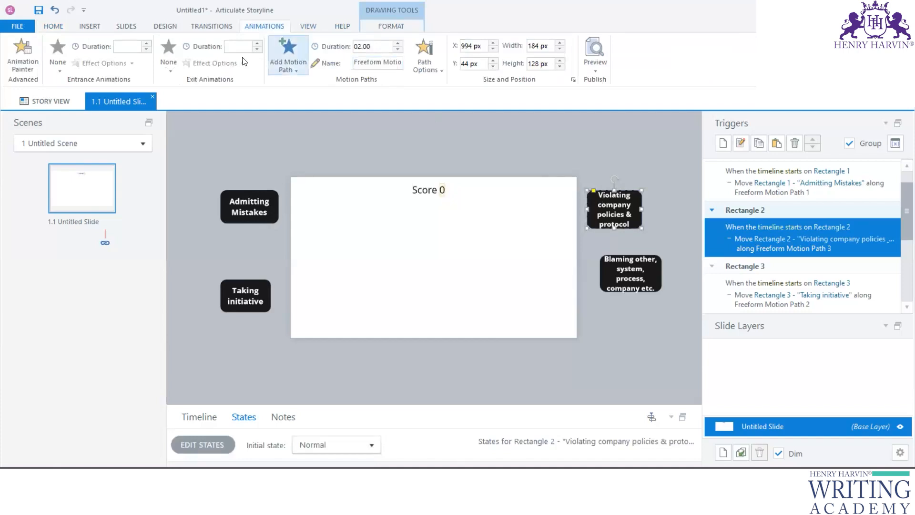
left_click(285, 65)
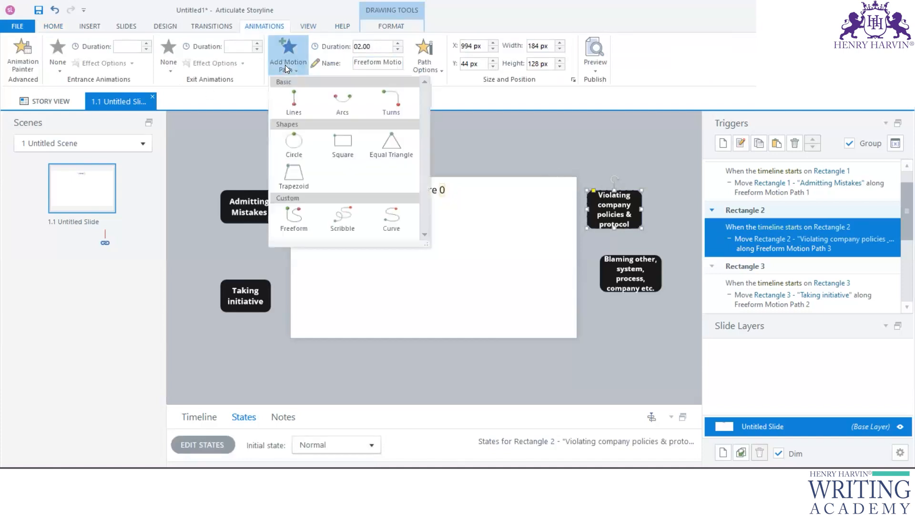
left_click(515, 157)
left_click(588, 220)
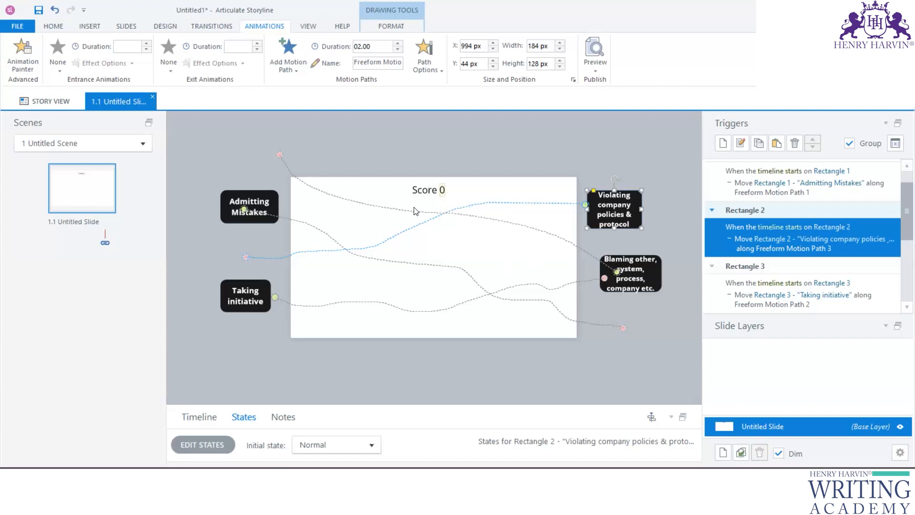
Step: Make the whole score text bold
left_click(437, 189)
key("ctrl+a")
key("ctrl+b")
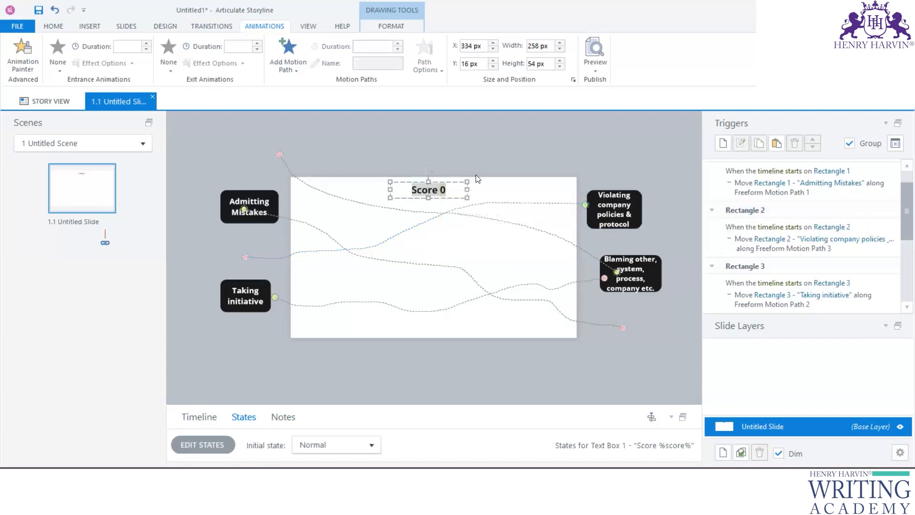
left_click(519, 161)
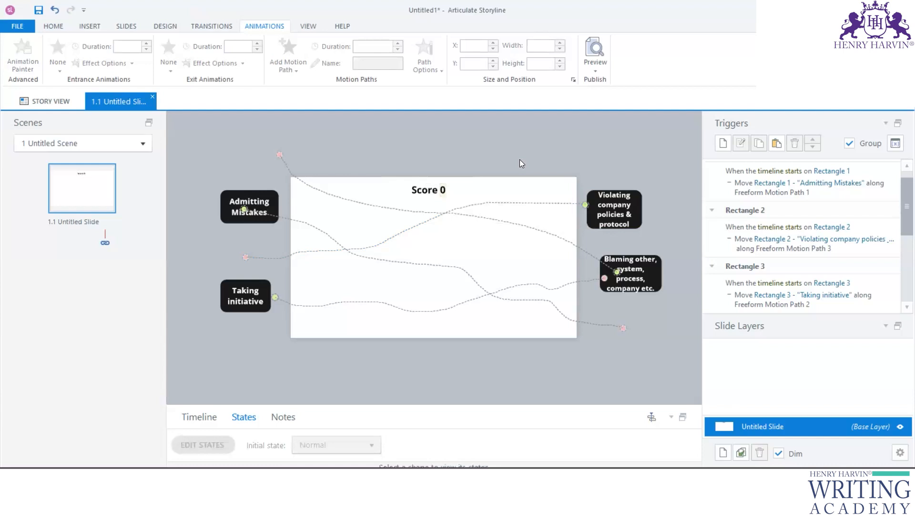
key("ctrl+a")
left_click(610, 128)
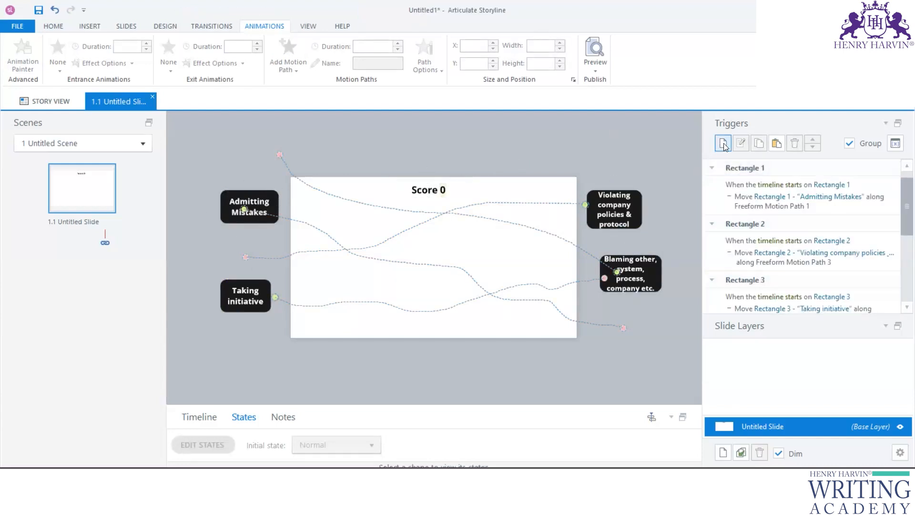
left_click(723, 143)
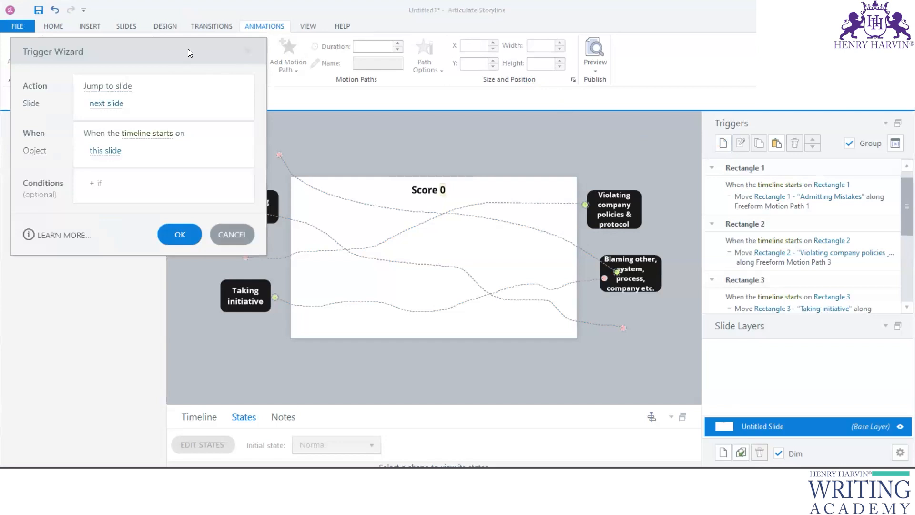
left_click_drag(188, 49, 776, 47)
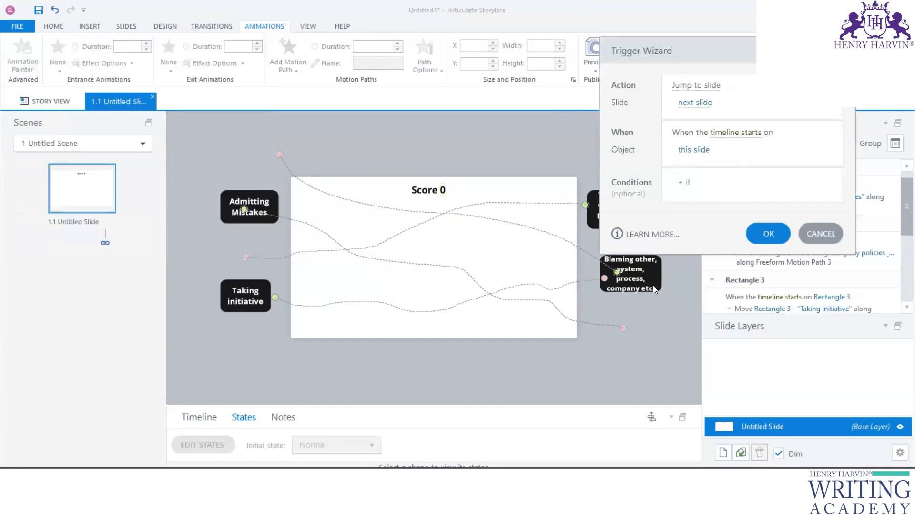
left_click(820, 234)
left_click_drag(274, 404, 274, 301)
left_click(203, 312)
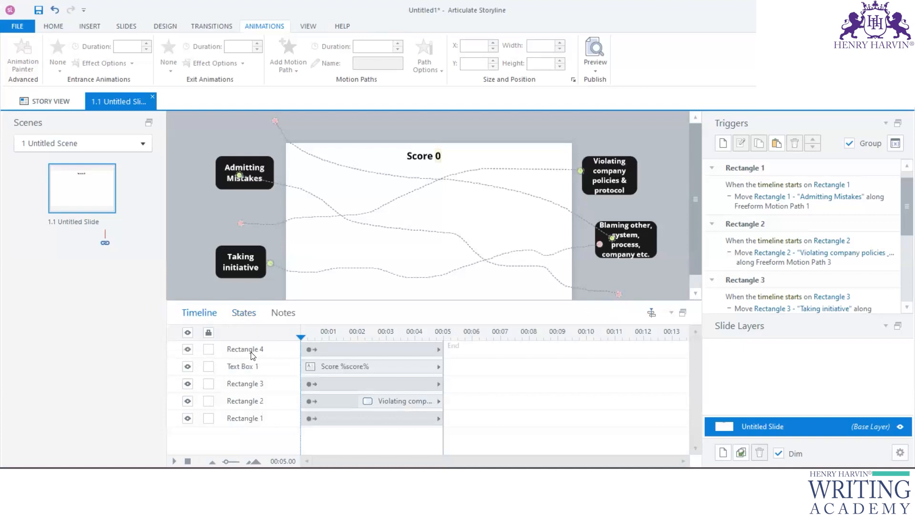
left_click(244, 312)
left_click(217, 313)
left_click_drag(391, 302, 391, 405)
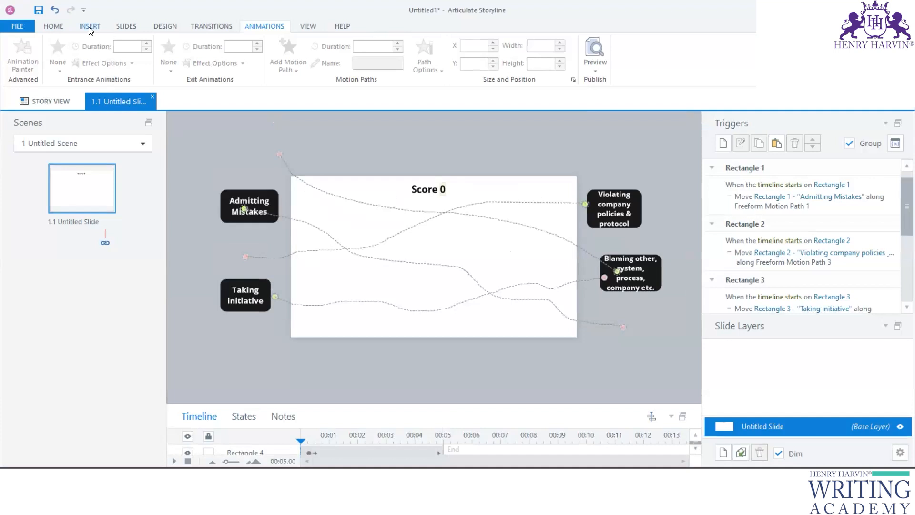
left_click(94, 26)
left_click(723, 142)
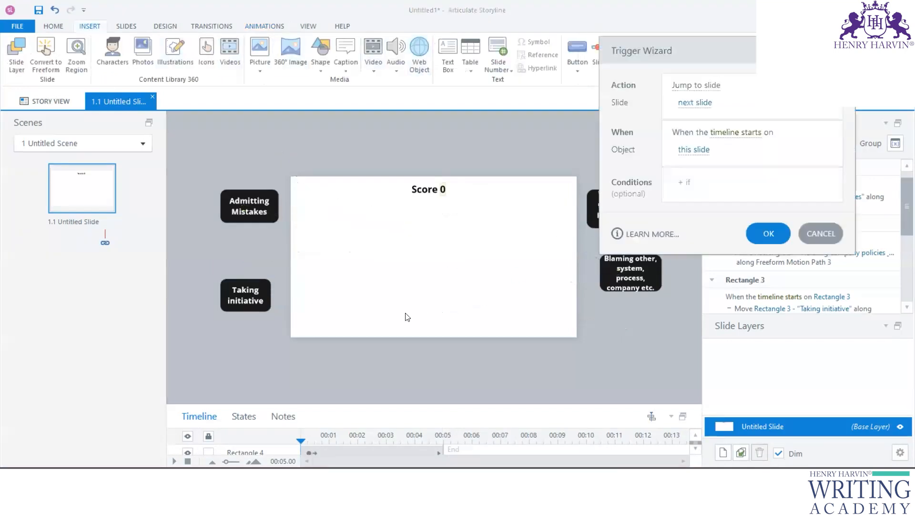
left_click(767, 234)
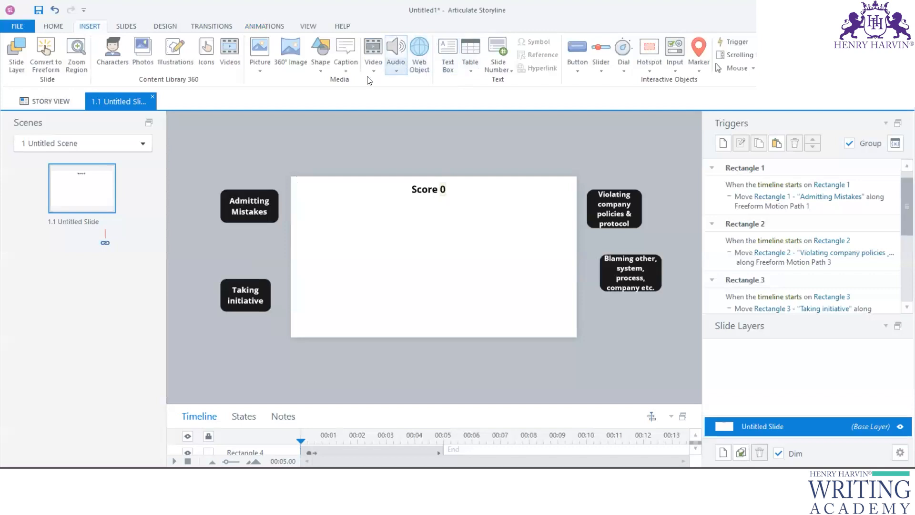
Step: Insert a button labelled Submit near the slide's lower edge, at about X 463 px and Y 492 px
left_click(577, 67)
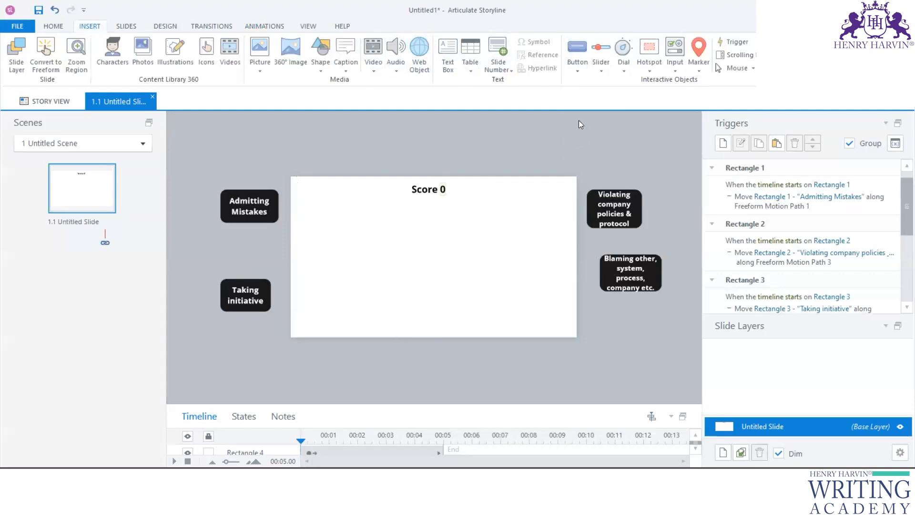
left_click(581, 66)
left_click(611, 177)
left_click_drag(428, 322, 473, 334)
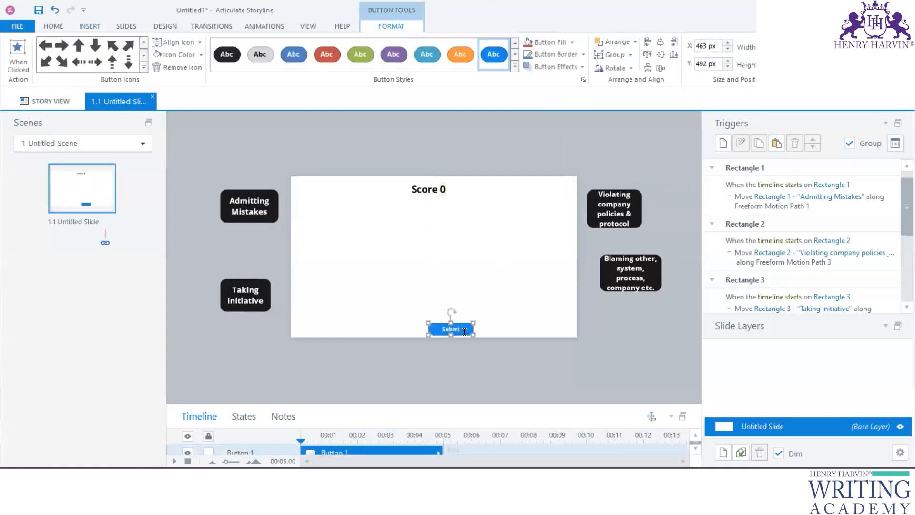
Step: Enlarge the Submit button's label to 18 pt and apply the black button style
key("ctrl+a")
key("ctrl+shift+greater")
key("ctrl+shift+greater")
left_click(226, 56)
left_click(262, 54)
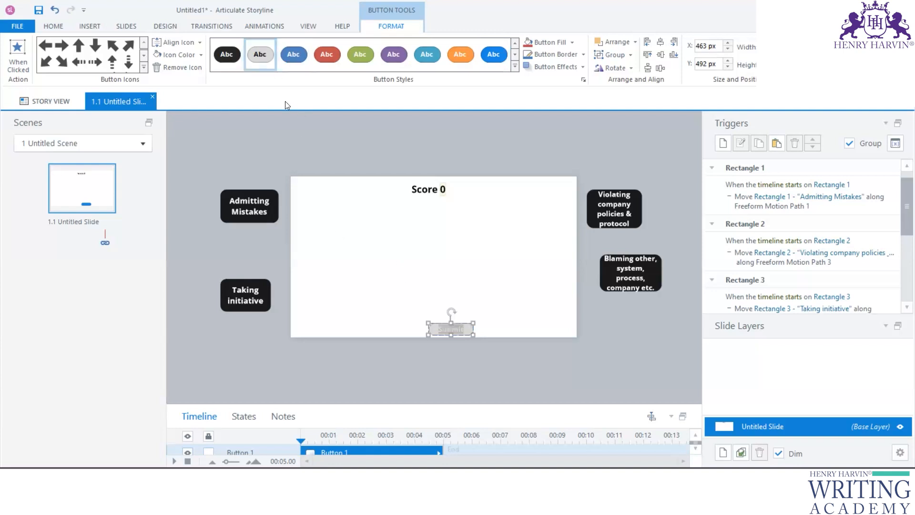
left_click(239, 66)
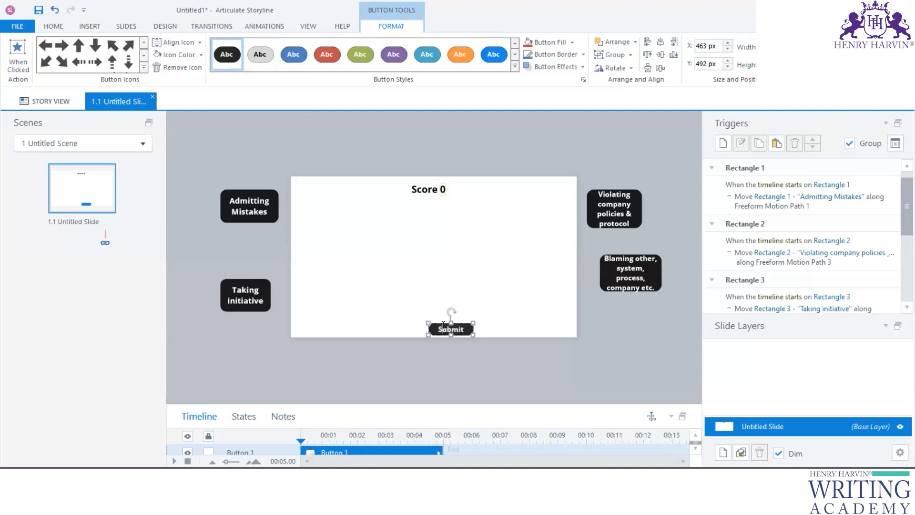
Step: Move the Submit button to the horizontal centre of the slide, at about X 388 px and Y 478 px, and display its states
left_click_drag(445, 319, 420, 318)
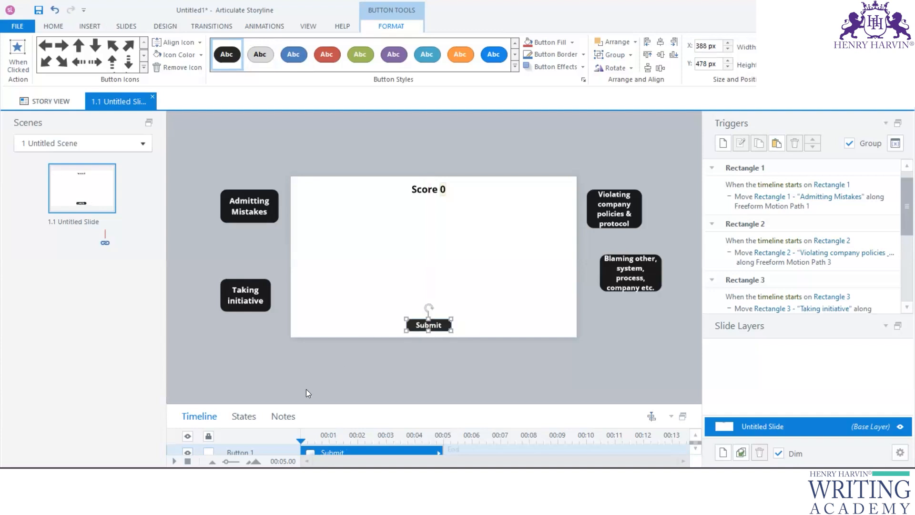
left_click(306, 389)
left_click_drag(305, 404, 274, 301)
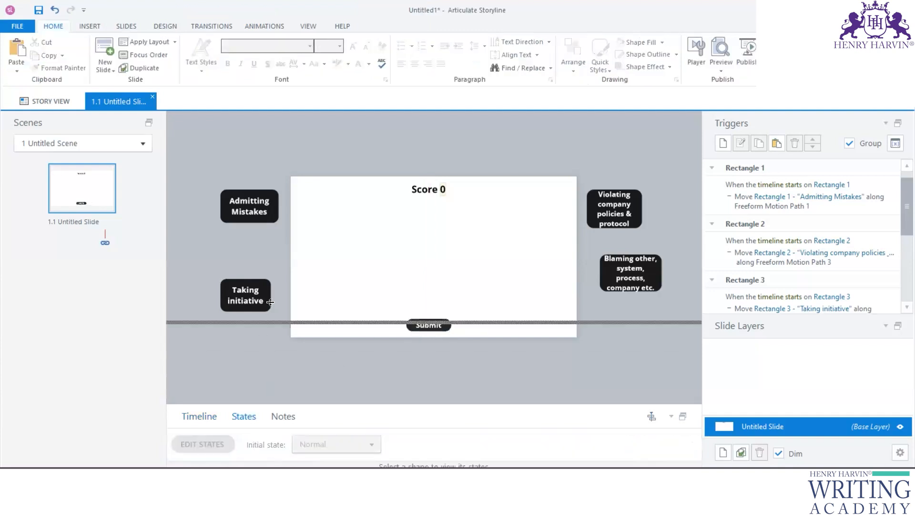
left_click(434, 273)
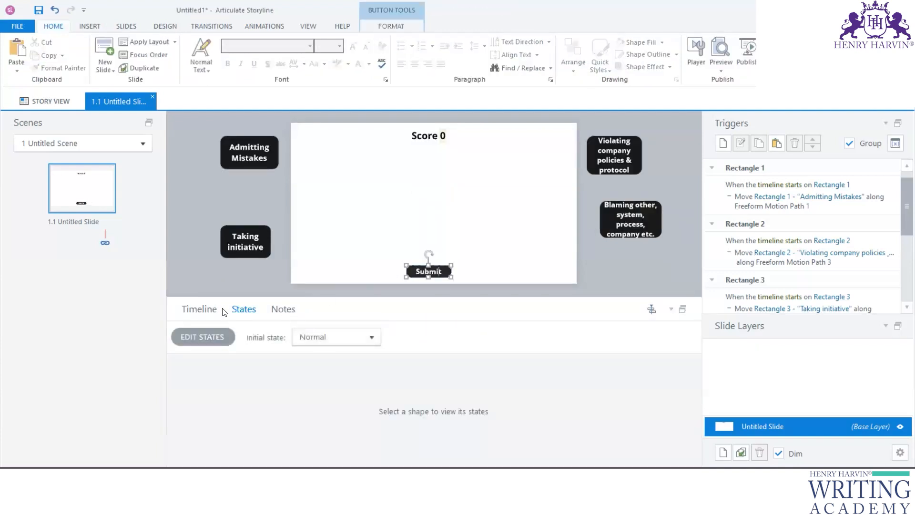
left_click(199, 309)
left_click(243, 308)
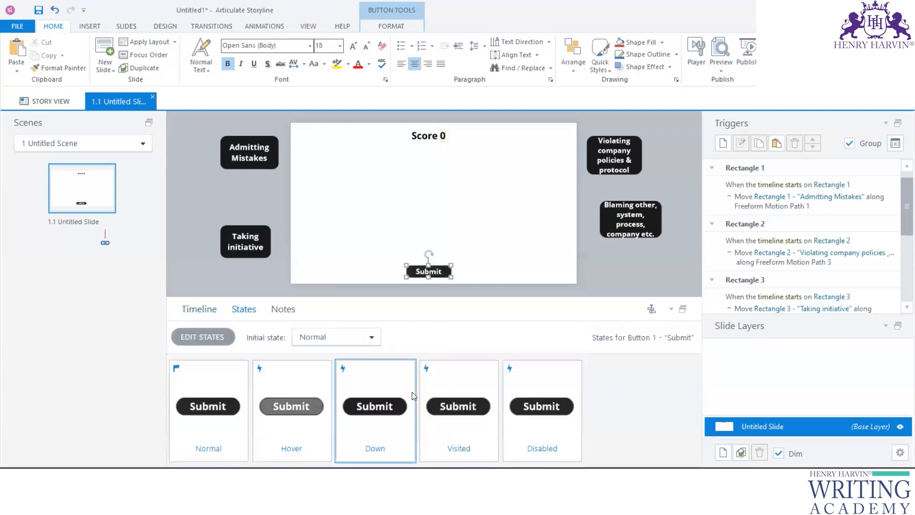
left_click(390, 26)
left_click(260, 56)
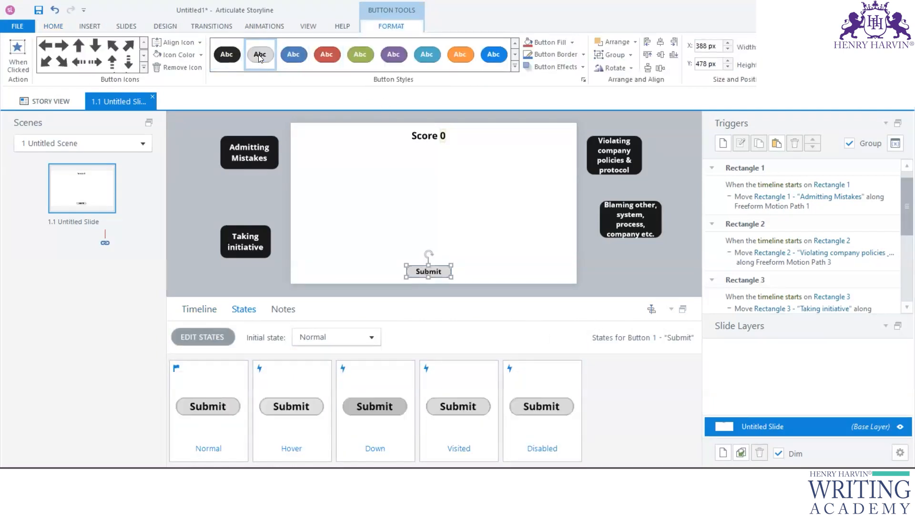
key("ctrl+z")
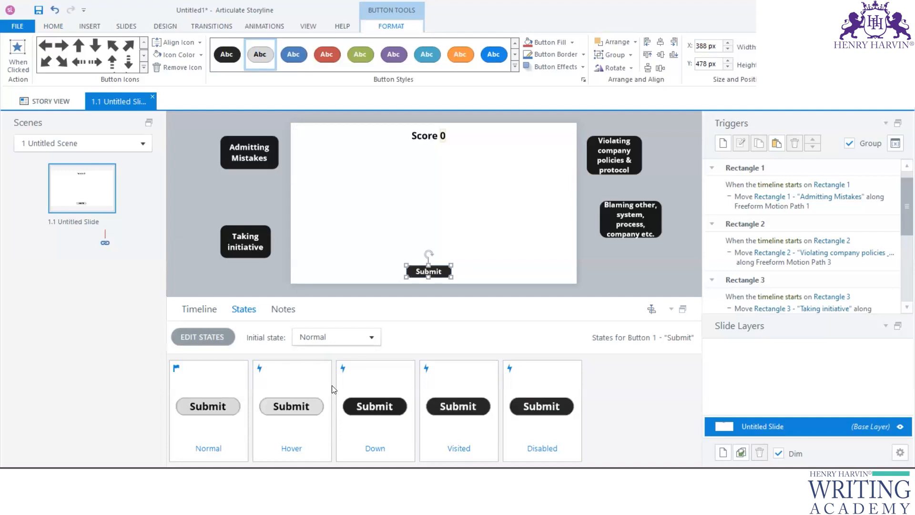
Step: Apply the light grey button style to only the Submit button's Disabled state and finish editing its states
left_click(202, 336)
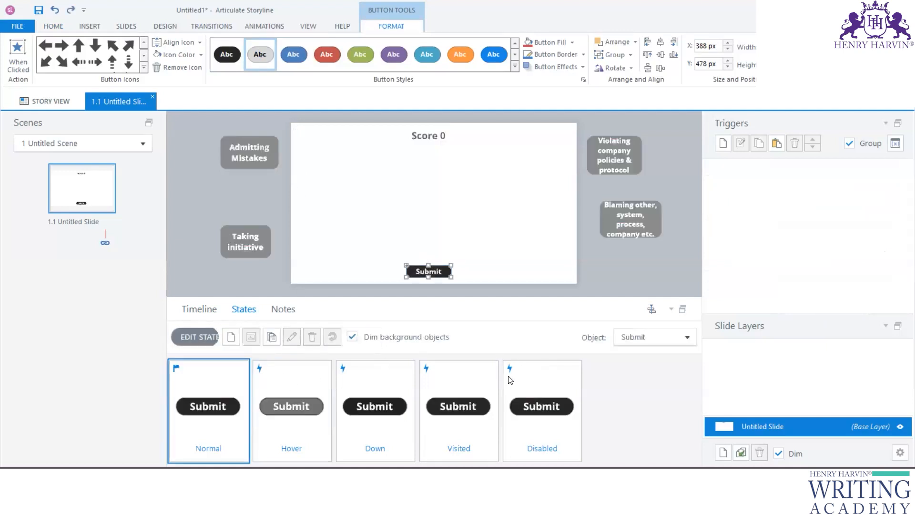
left_click(542, 410)
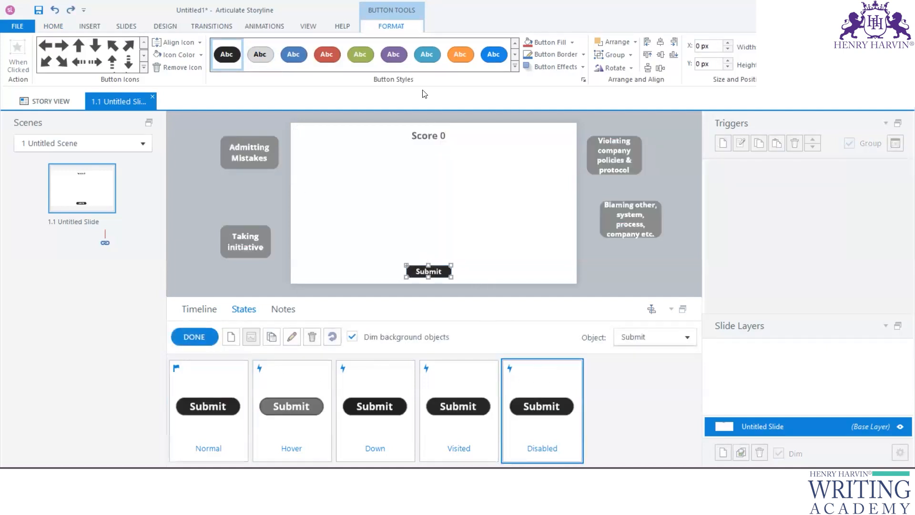
left_click(260, 54)
left_click(205, 336)
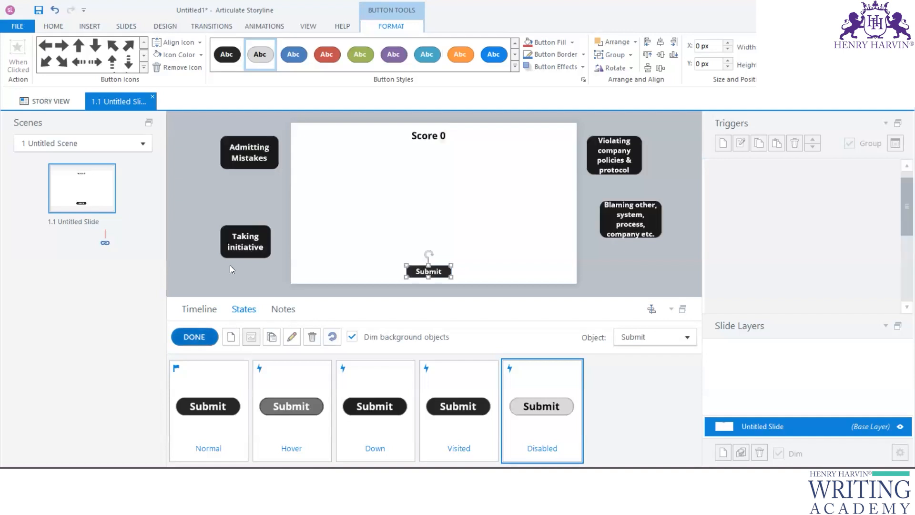
Step: Set the Submit button's initial state to Disabled and enlarge the slide's working area
left_click(336, 337)
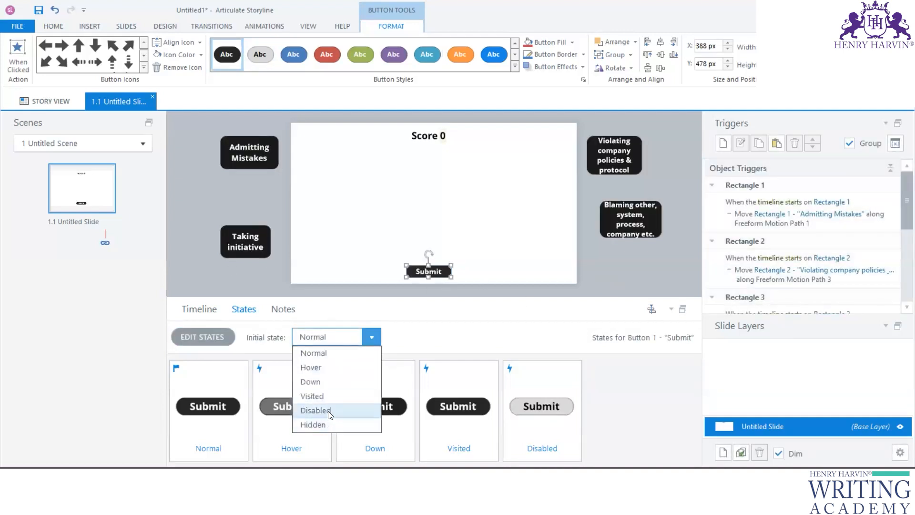
left_click(327, 410)
left_click(194, 278)
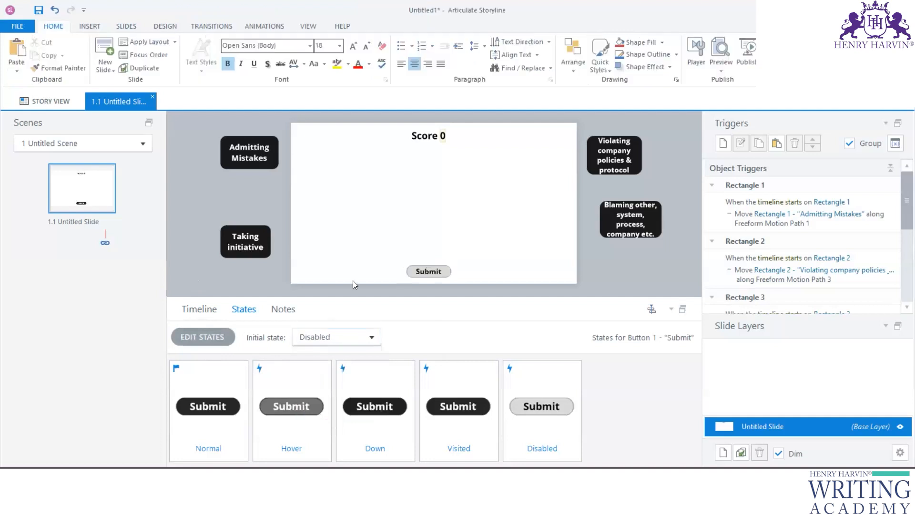
left_click_drag(430, 298, 441, 381)
left_click(722, 143)
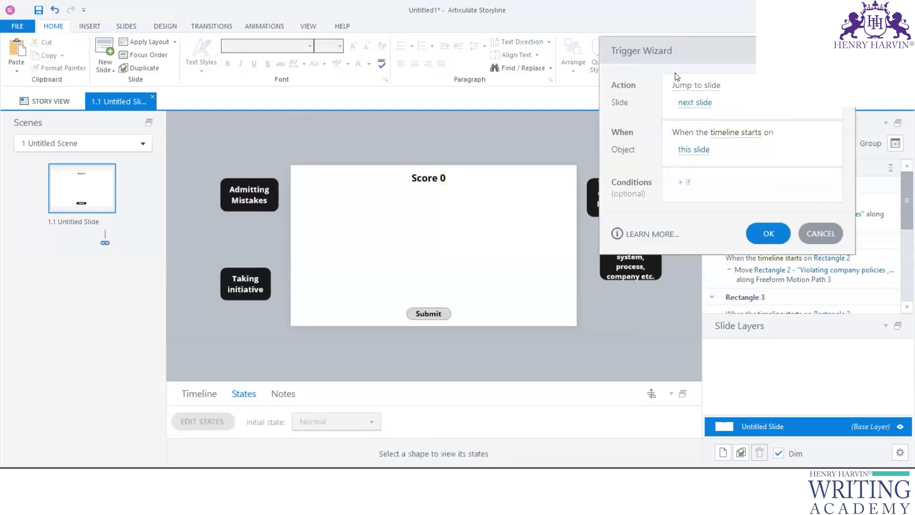
left_click(819, 228)
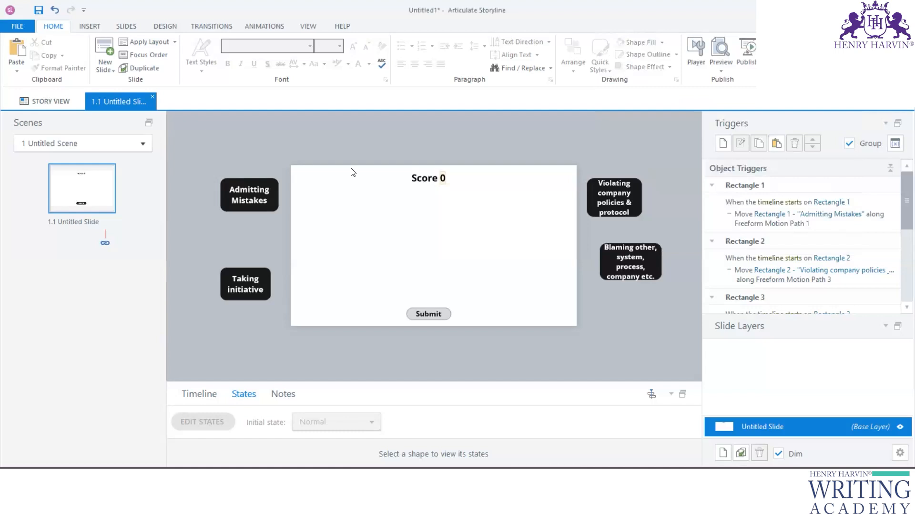
left_click(263, 181)
left_click(723, 143)
left_click(682, 82)
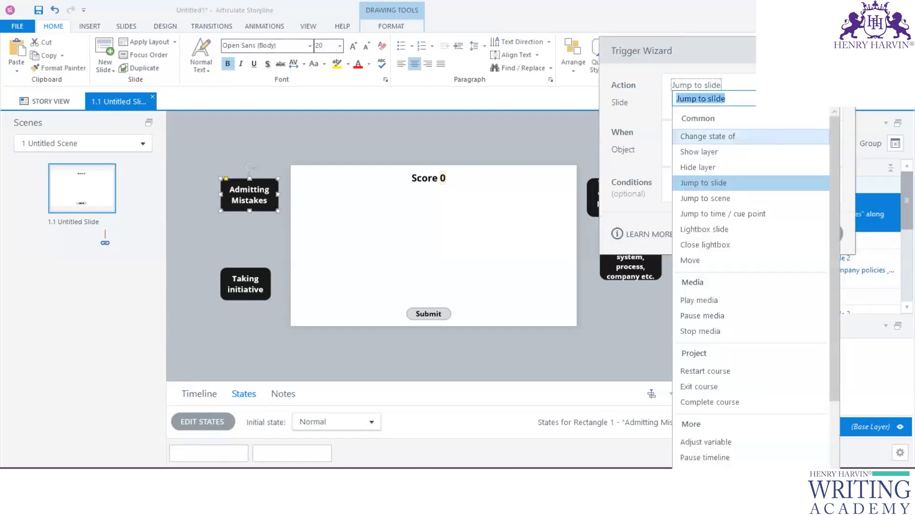
left_click_drag(797, 57, 723, 27)
left_click(636, 56)
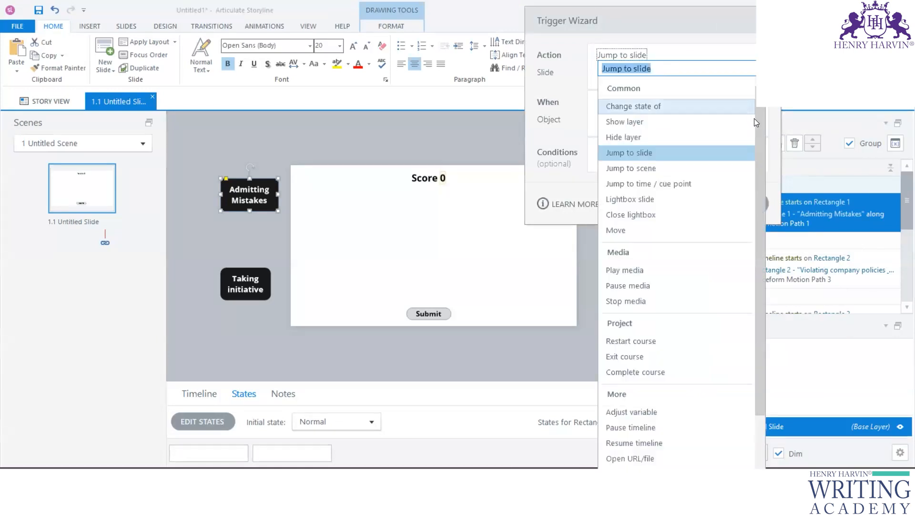
mouse_move(757, 123)
left_mouse_down()
mouse_move(757, 135)
mouse_move(758, 122)
left_mouse_up()
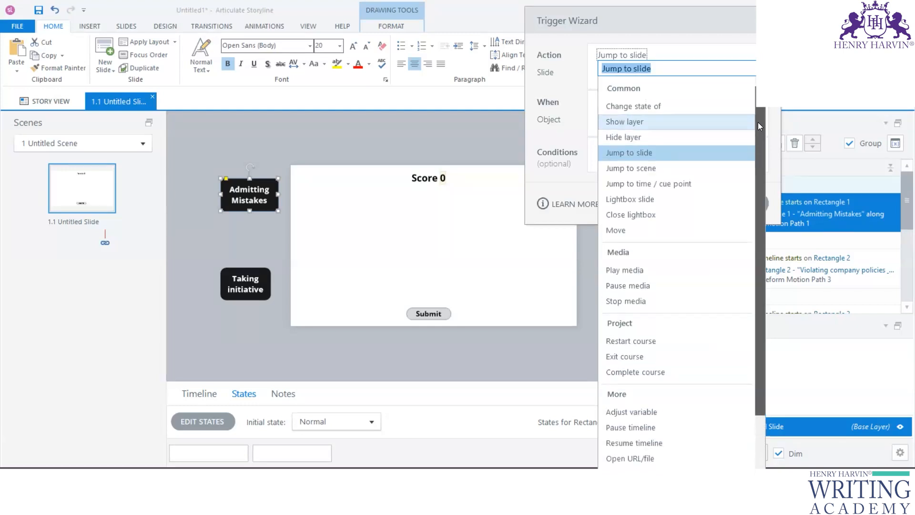
left_click(768, 203)
mouse_move(901, 198)
left_mouse_down()
mouse_move(901, 251)
mouse_move(902, 205)
left_mouse_up()
scroll(902, 205, "down", 1)
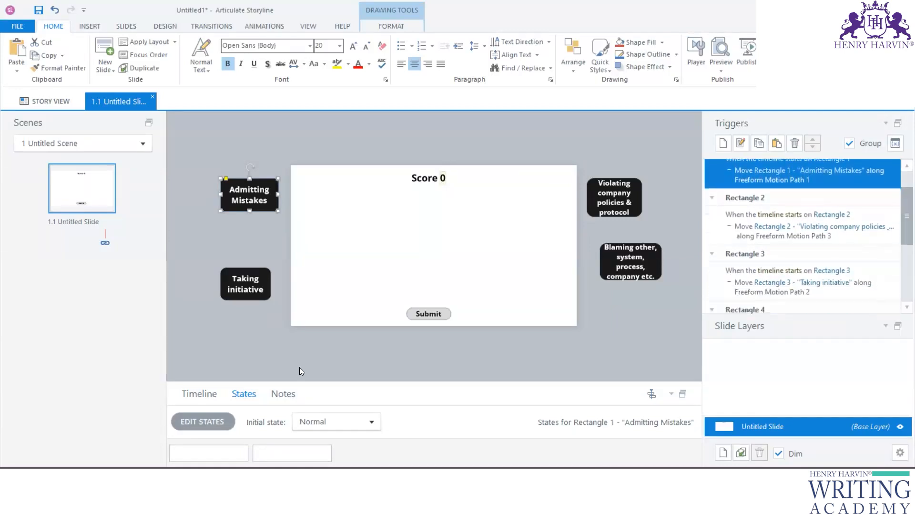
Step: Rename Rectangle 1, the Admitting Mistakes shape, as Accountable in the timeline and copy that name
left_click_drag(301, 381, 324, 213)
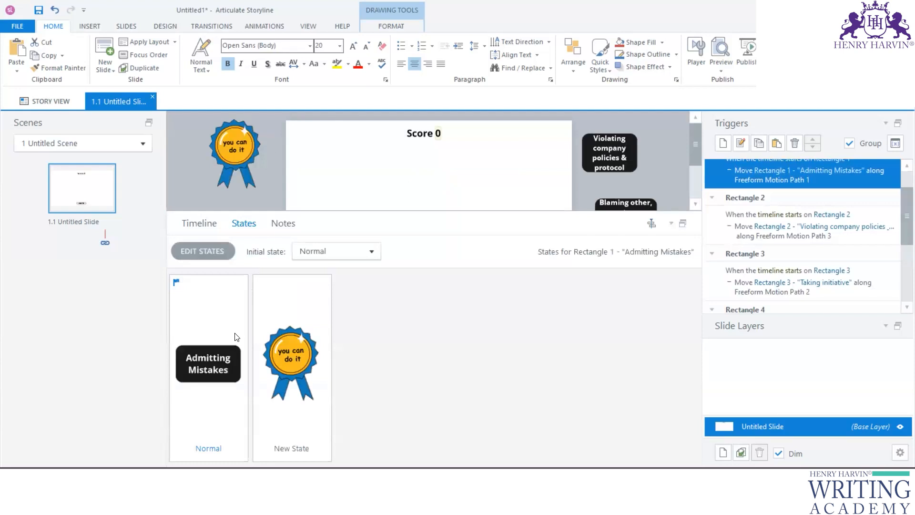
left_click(193, 248)
left_click_drag(204, 228, 225, 319)
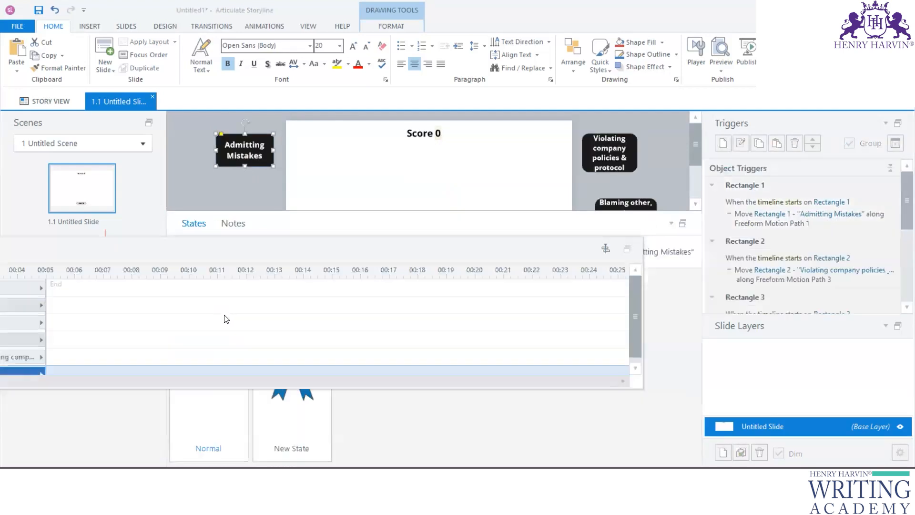
left_click(627, 250)
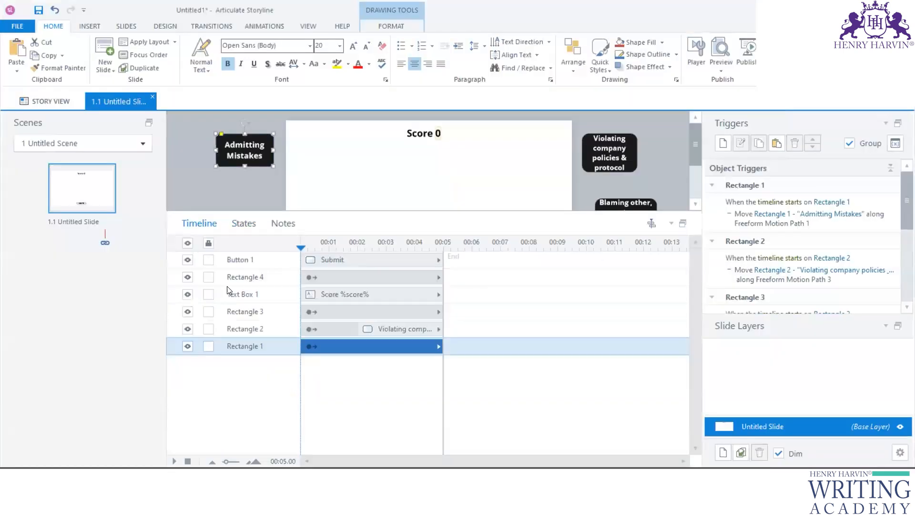
left_click(244, 345)
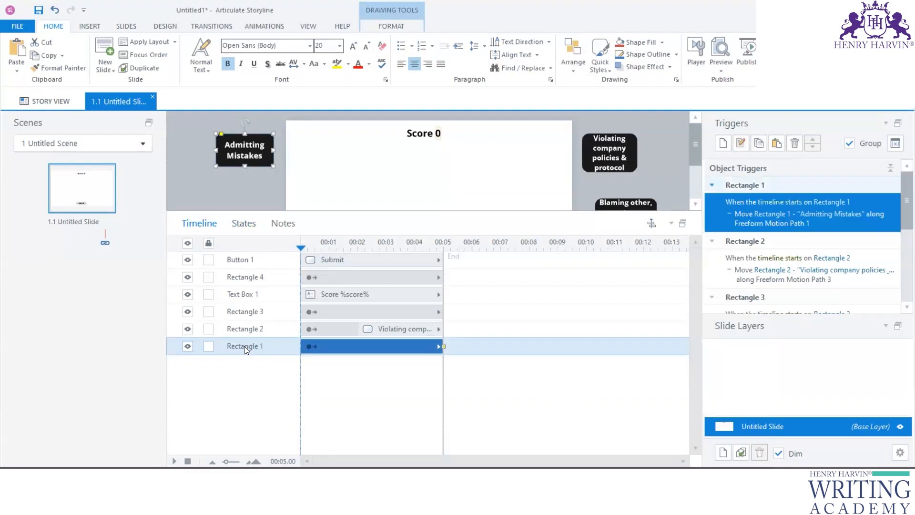
double_click(244, 346)
type("Accountable")
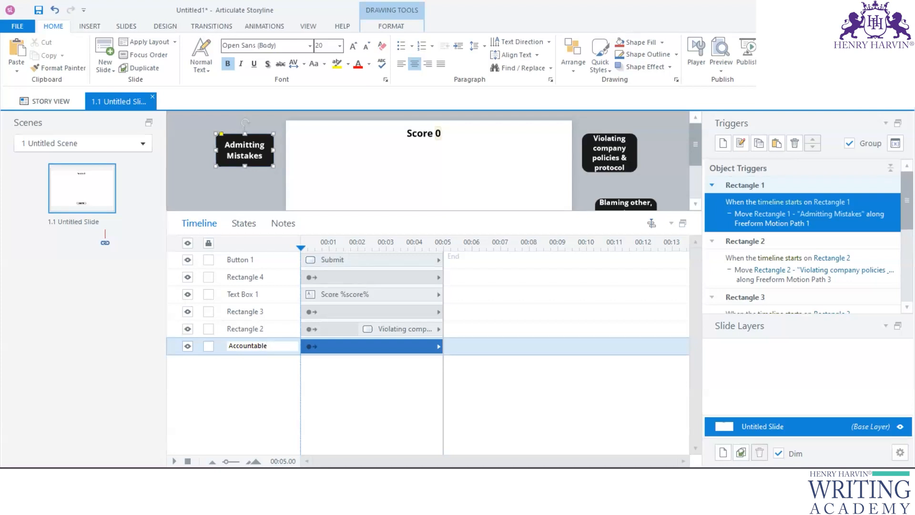
double_click(247, 348)
key("ctrl+c")
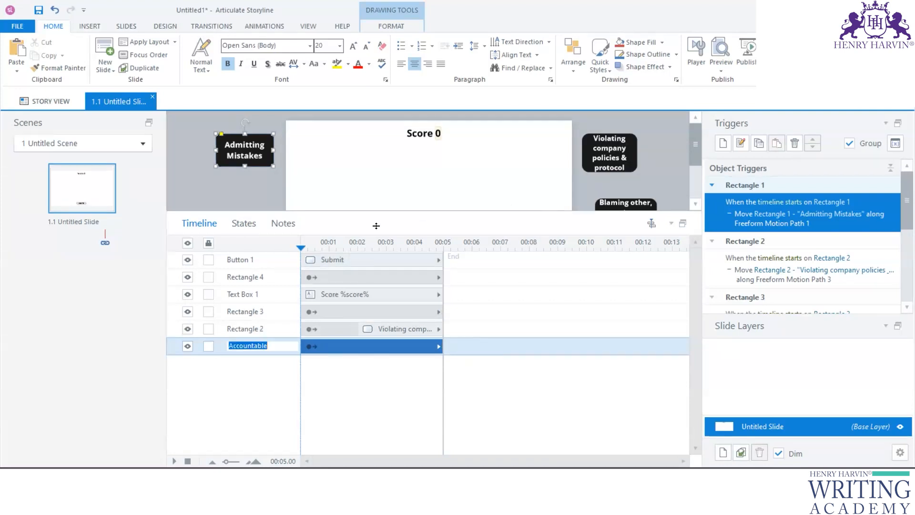
Step: Rename Rectangle 2, the shape about violating company policies, as Unaccountable in the timeline
left_click(249, 331)
double_click(251, 329)
key("ctrl+v")
double_click(252, 313)
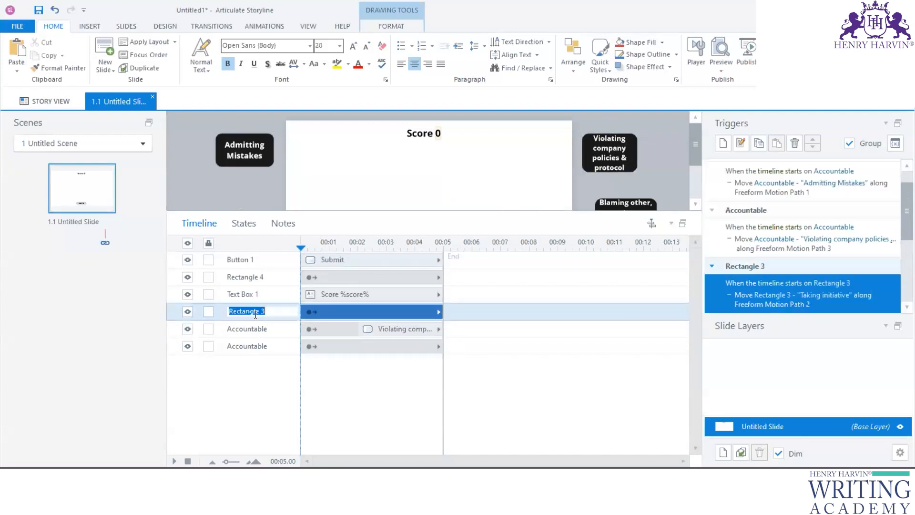
double_click(264, 328)
key("ctrl+c")
left_click(273, 328)
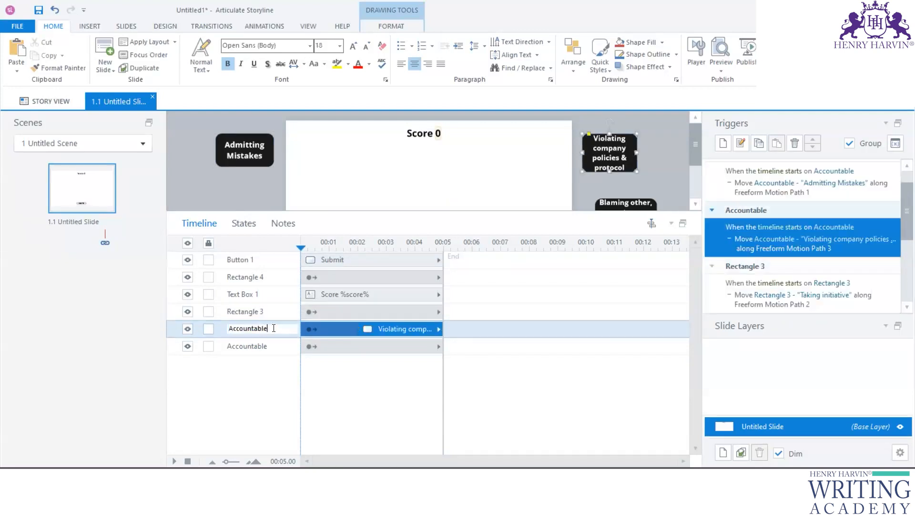
type("UN")
key("BackSpace")
key("Delete")
type("u")
key("BackSpace")
type("na")
Step: Rename Rectangle 3, the Taking initiative shape, as Accountable 2
double_click(253, 312)
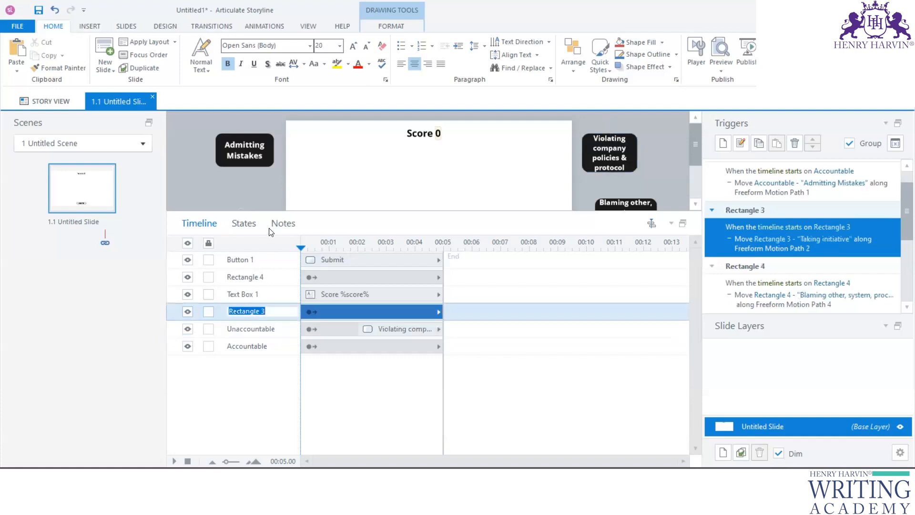
mouse_move(245, 210)
left_mouse_down()
mouse_move(245, 252)
mouse_move(244, 202)
left_mouse_up()
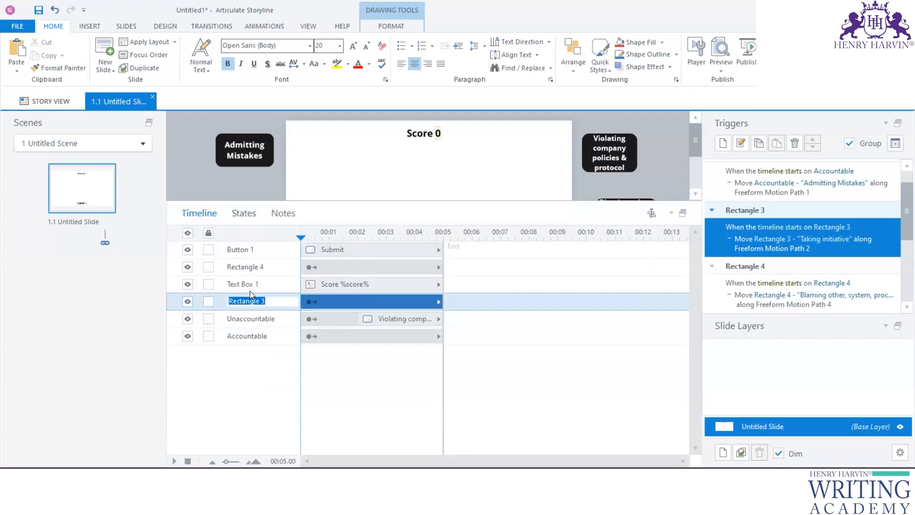
key("ctrl+v")
Step: Add the number 1 to the names of the Accountable and Unaccountable shapes in the timeline
double_click(272, 336)
key("ctrl+c")
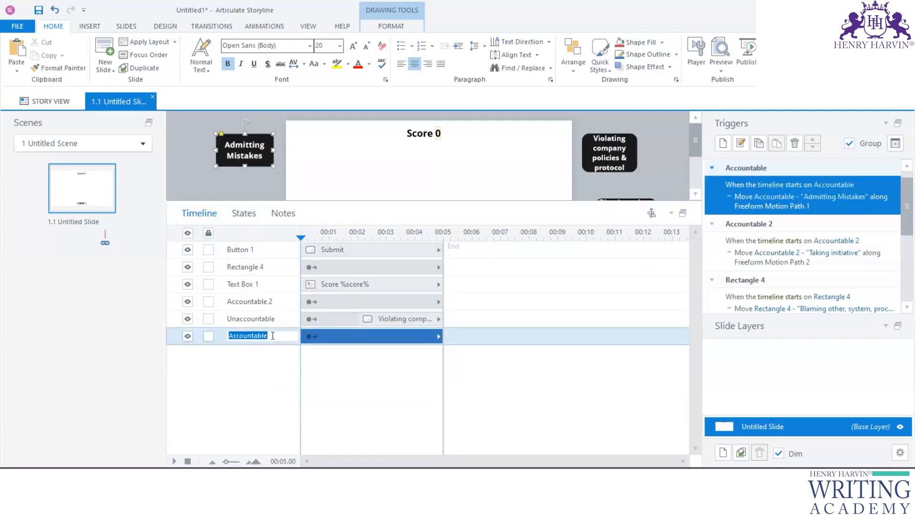
left_click(272, 335)
type("1")
double_click(287, 317)
left_click(287, 316)
type("1")
key("Return")
Step: Rename Rectangle 4, the shape about blaming others, as Unaccountable 2
double_click(263, 265)
key("ctrl+v")
left_click(233, 266)
key("BackSpace")
type("Una")
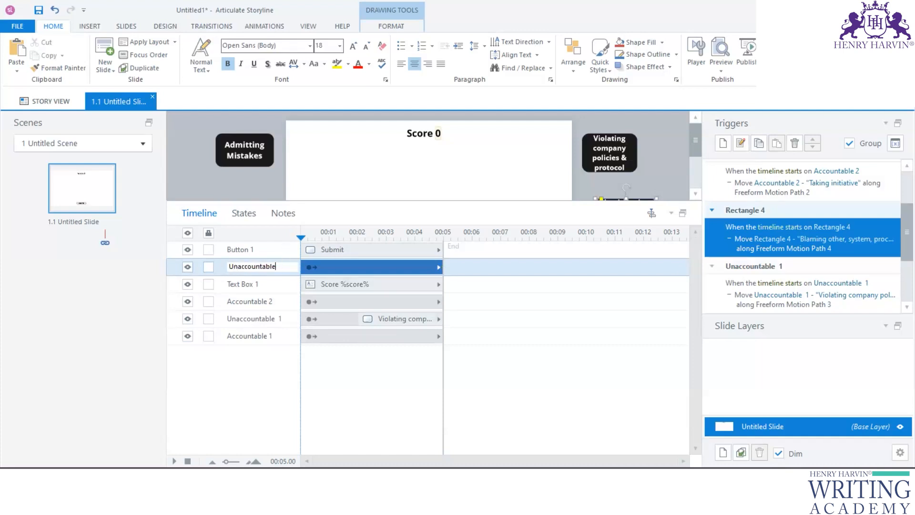
type("2")
Step: Rename Button 1 as Submit and Text Box 1 as Score, and give the slide more working area
double_click(254, 248)
type("Sub")
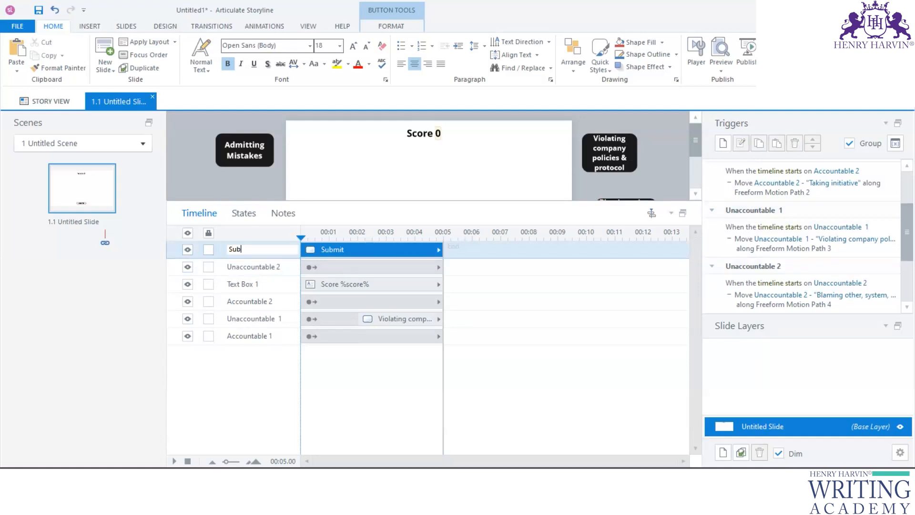
type("mit")
double_click(247, 284)
type("Score")
left_click(267, 188)
left_click_drag(270, 201, 276, 286)
left_click(723, 143)
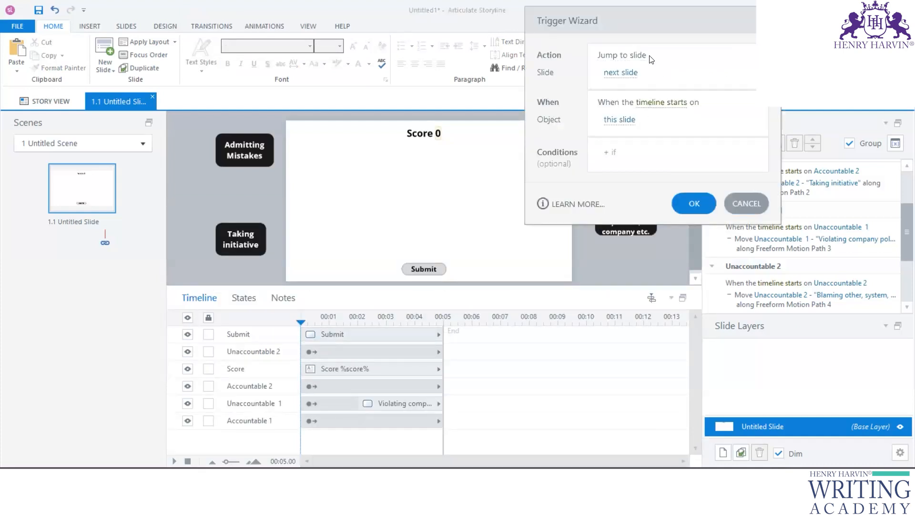
left_click(646, 55)
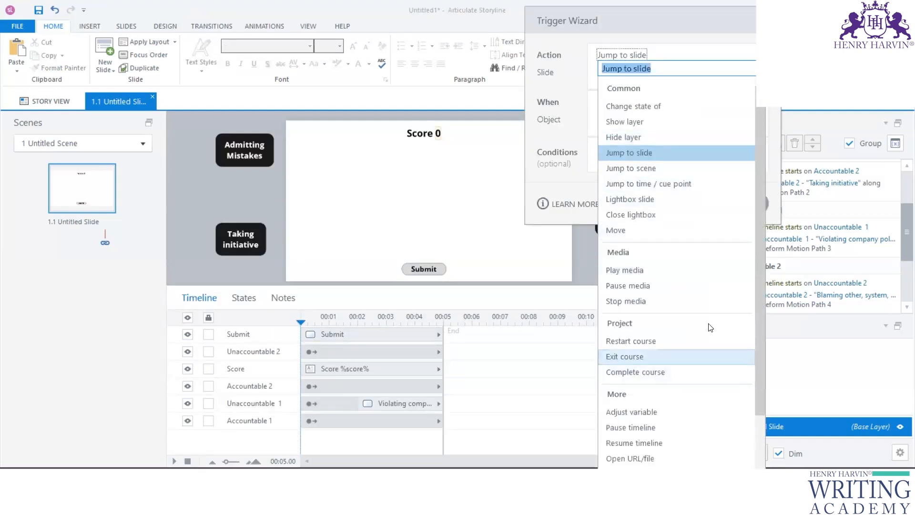
left_click(766, 204)
left_click_drag(901, 217, 902, 179)
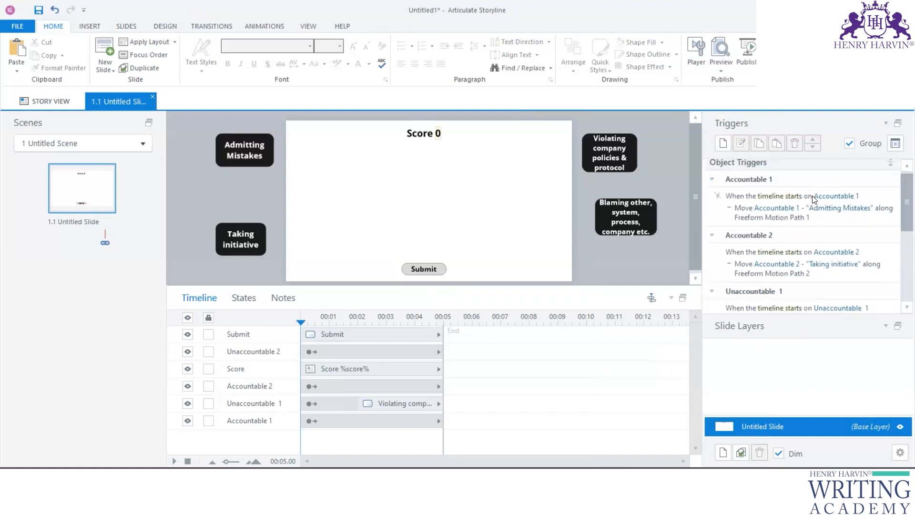
scroll(902, 225, "down", 2)
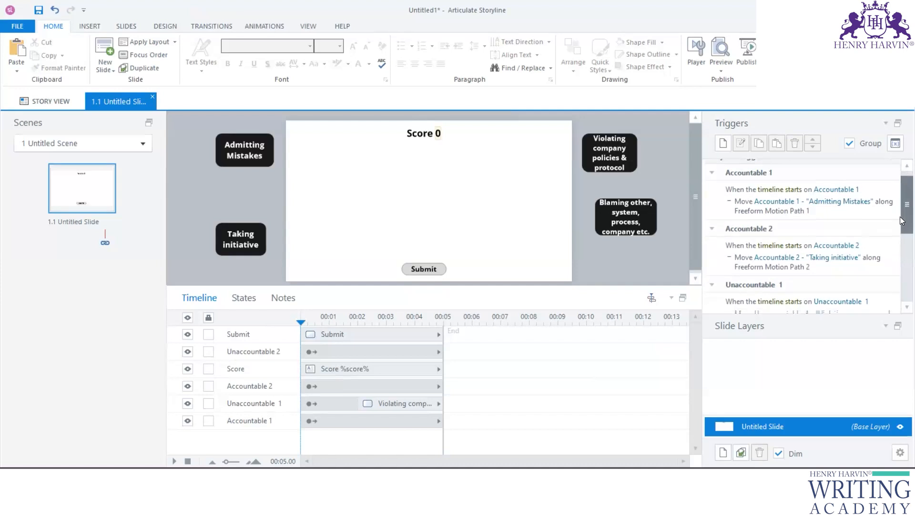
mouse_move(902, 225)
left_mouse_down()
mouse_move(902, 234)
mouse_move(900, 215)
left_mouse_up()
Step: Create a trigger that moves Accountable 1 along Freeform Motion Path 1 when its Freeform Motion Path 1 animation completes
left_click(723, 144)
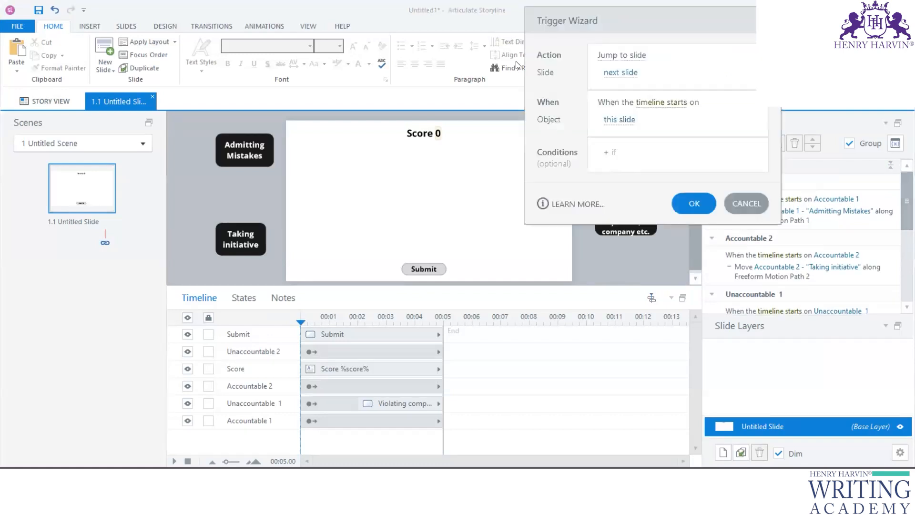
left_click(671, 55)
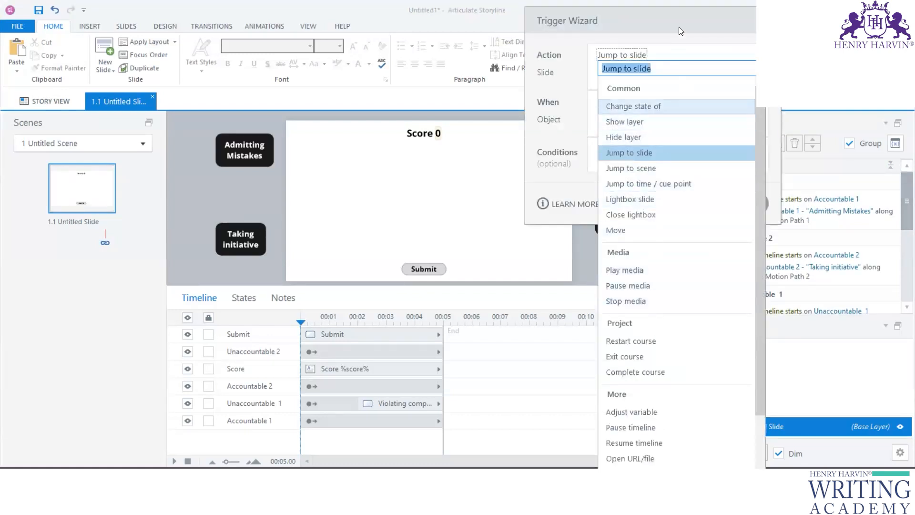
left_click_drag(678, 27, 624, 27)
left_click(643, 55)
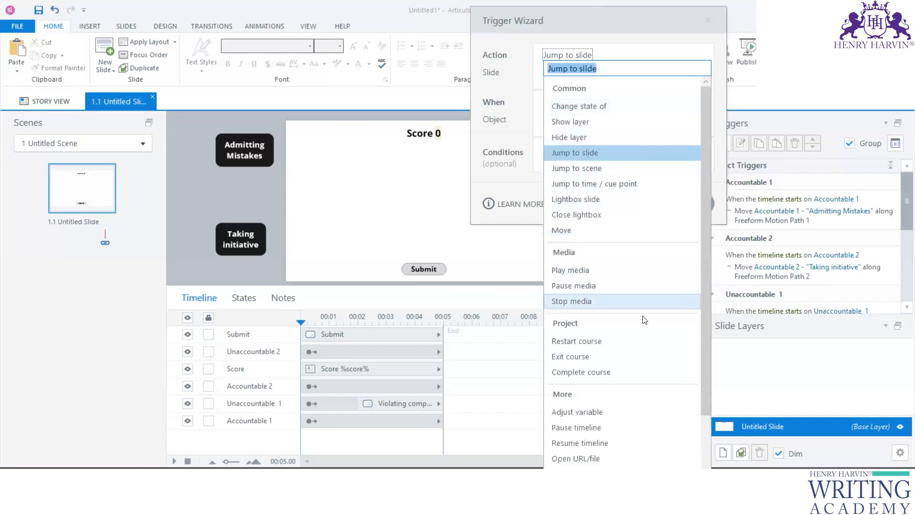
scroll(649, 401, "down", 5)
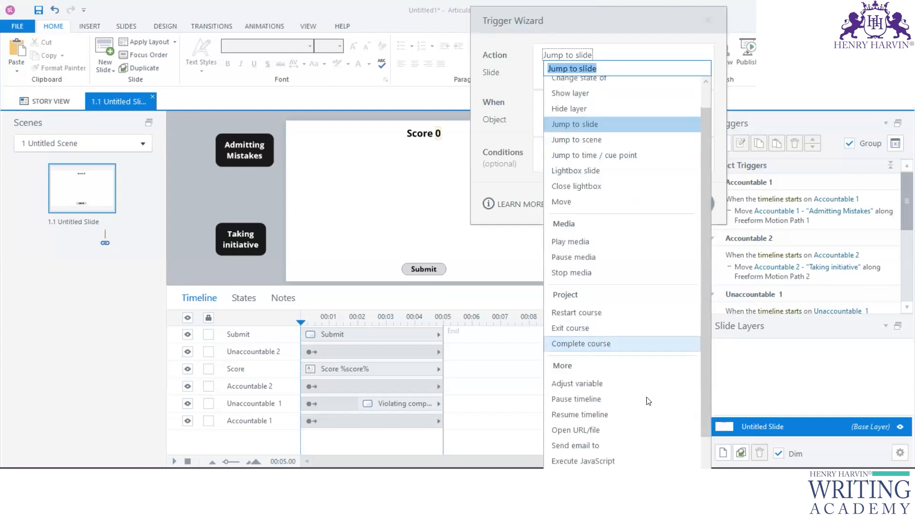
scroll(648, 398, "up", 4)
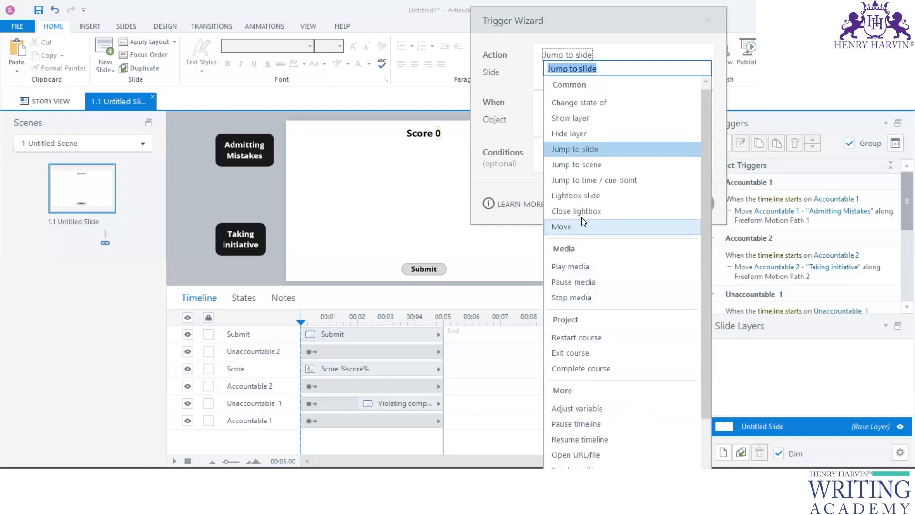
left_click(571, 226)
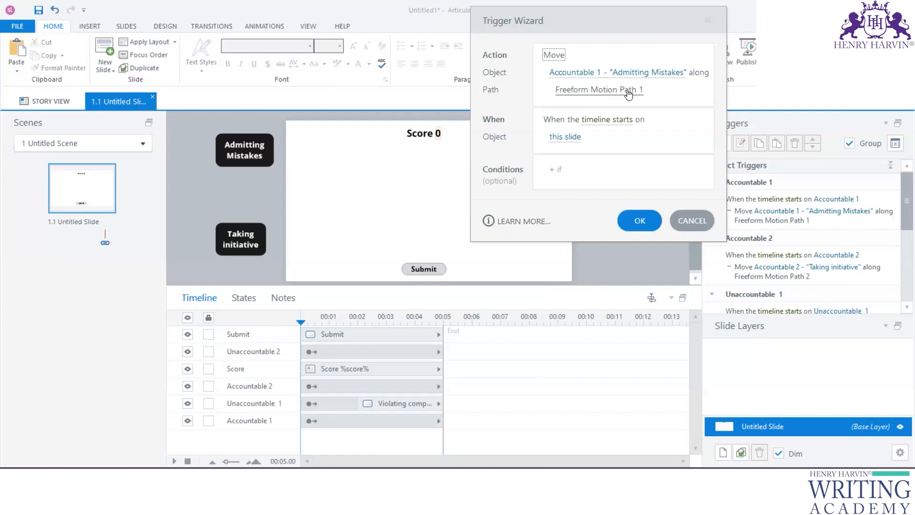
left_click(627, 121)
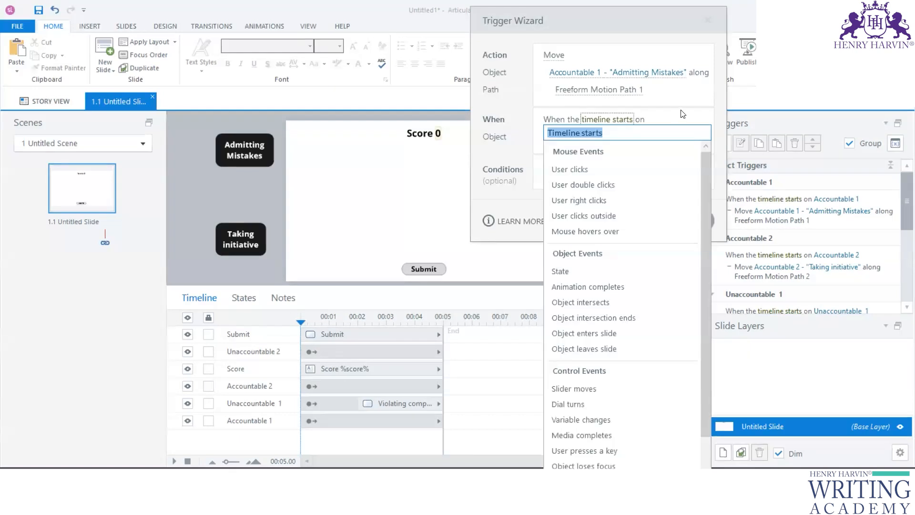
left_click_drag(704, 173, 695, 274)
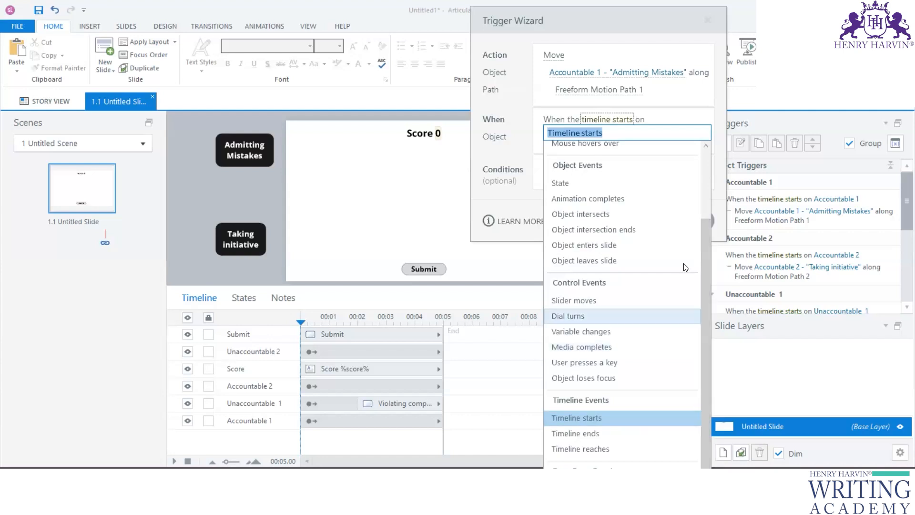
left_click(607, 199)
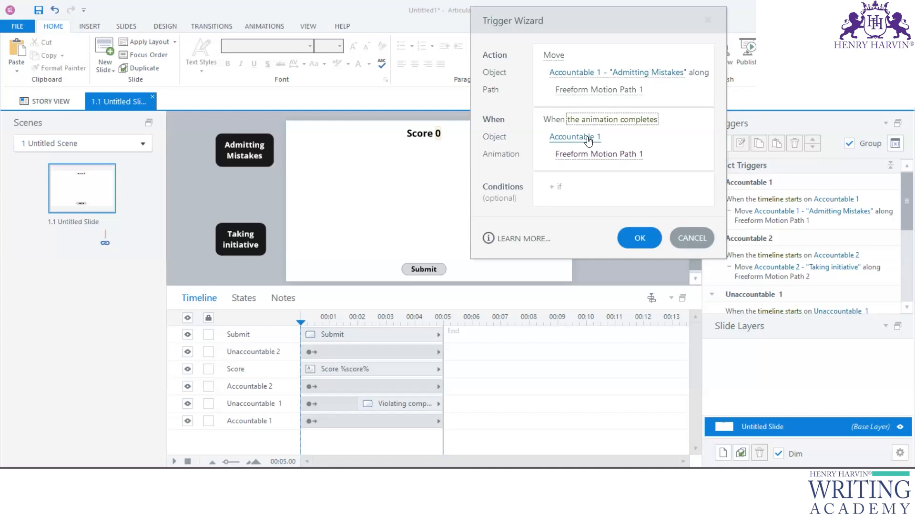
left_click(641, 238)
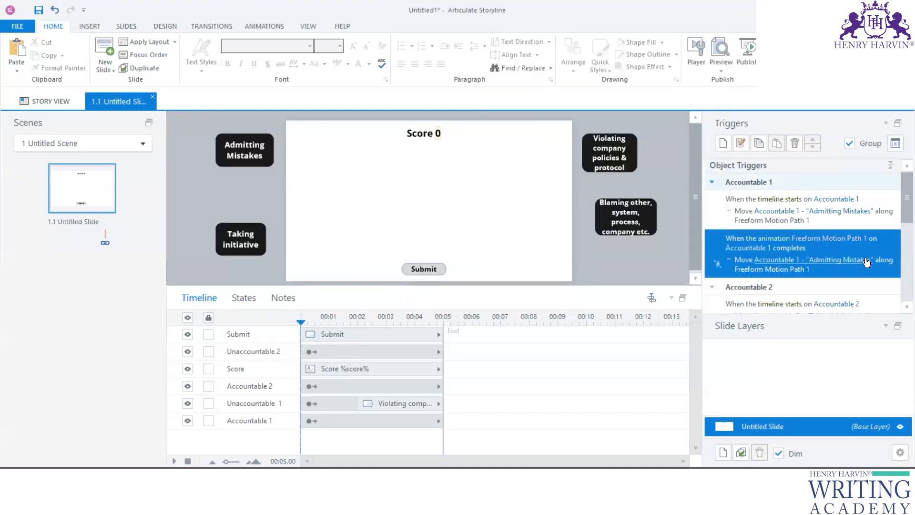
Step: Copy the animation-completes trigger of Accountable 1 and check the name of the motion path on the Taking initiative shape
left_click(889, 253)
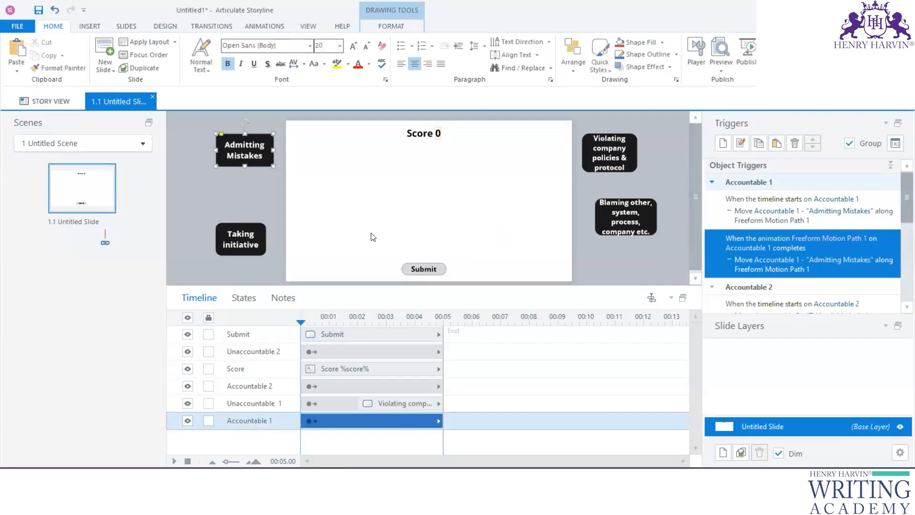
left_click(263, 238)
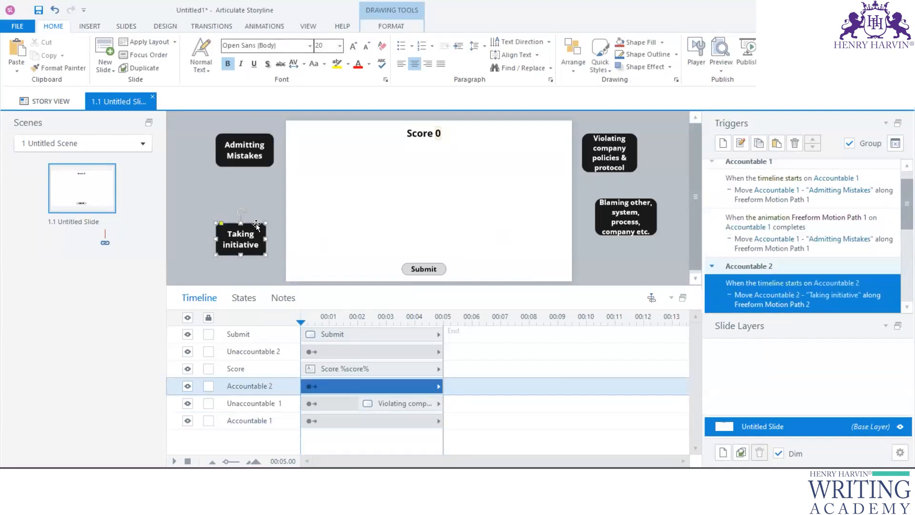
left_click(264, 26)
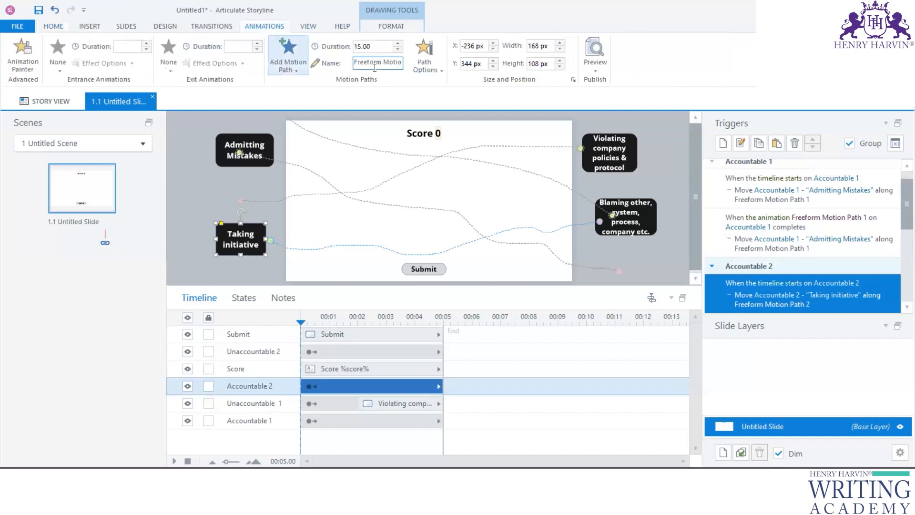
key("Right")
key("Right")
key("Right")
key("Right")
key("Right")
key("Right")
key("Right")
key("Right")
key("Right")
key("Right")
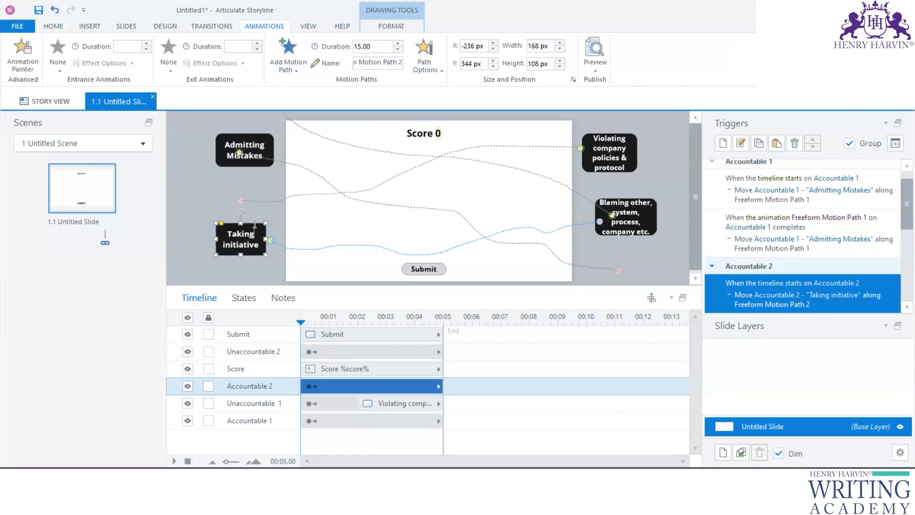
left_click(320, 230)
left_click(244, 254)
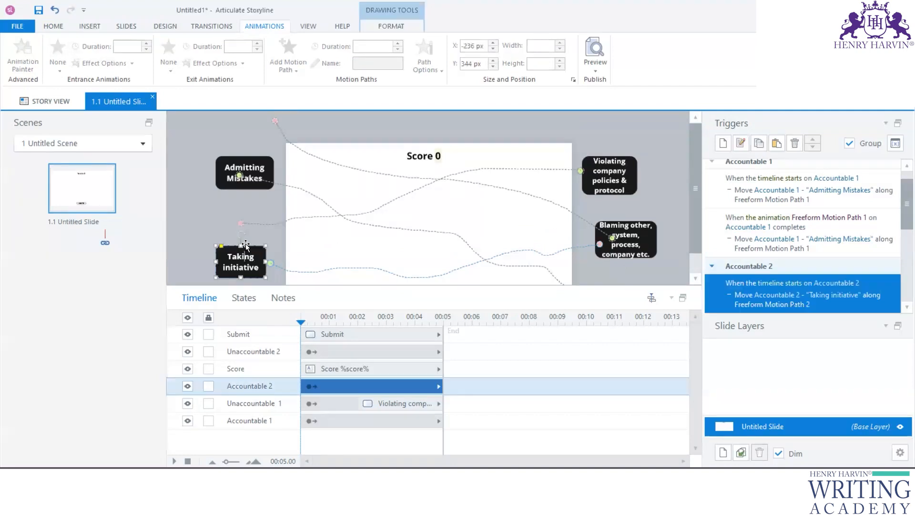
Step: Paste the copied animation-completes trigger onto Accountable 2 and make it move the shape along Freeform Motion Path 2
left_click(719, 146)
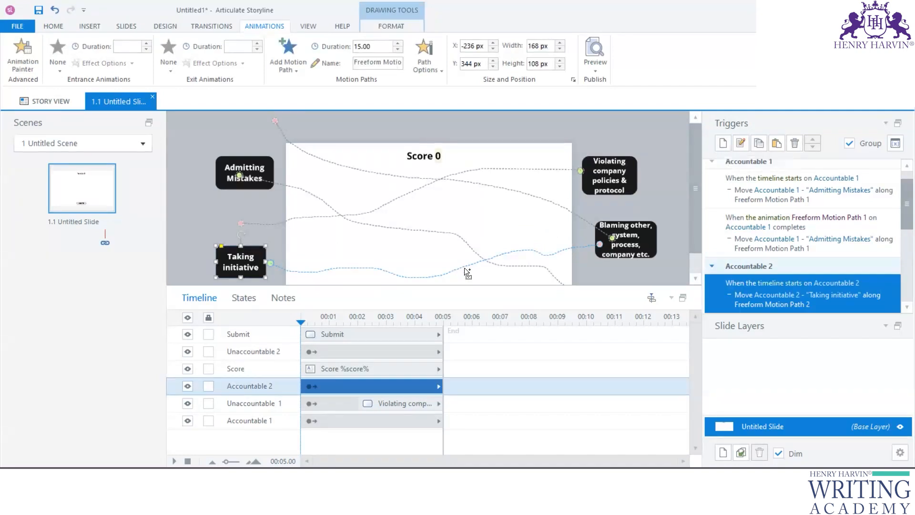
left_click(464, 268)
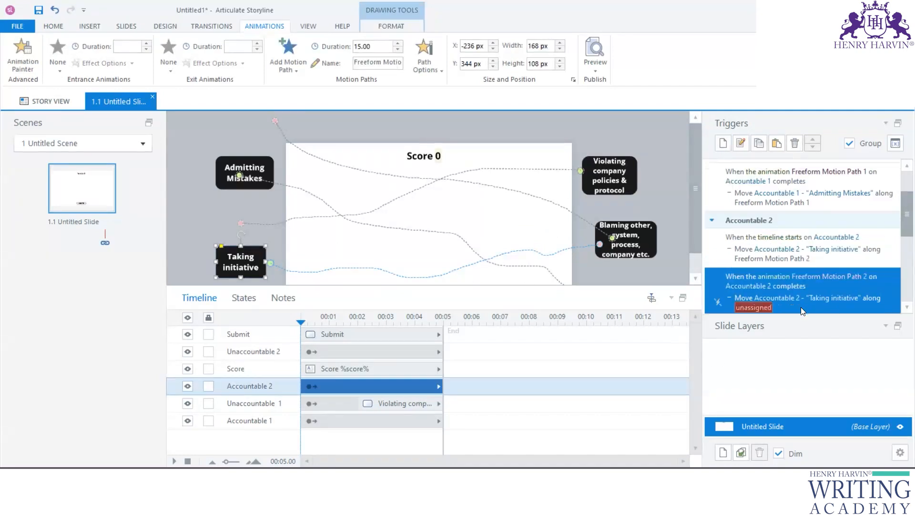
left_click(876, 287)
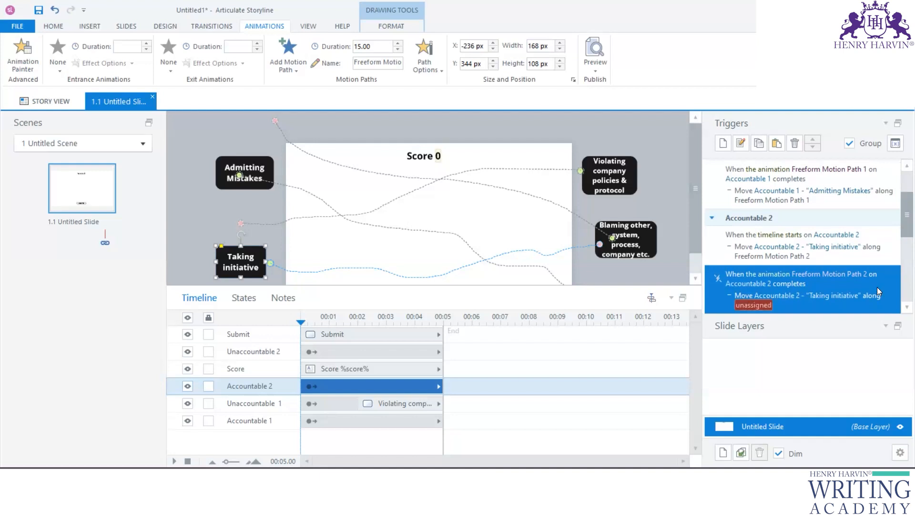
double_click(877, 287)
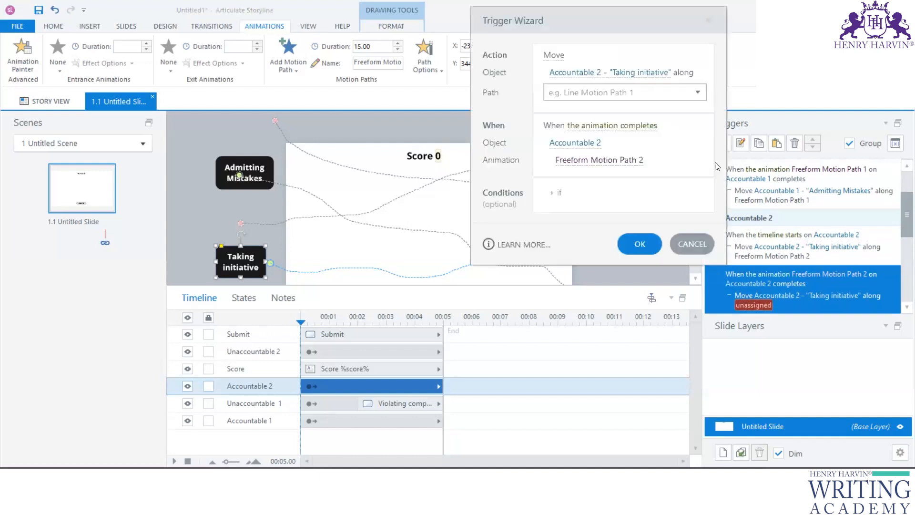
left_click(694, 93)
left_click(626, 151)
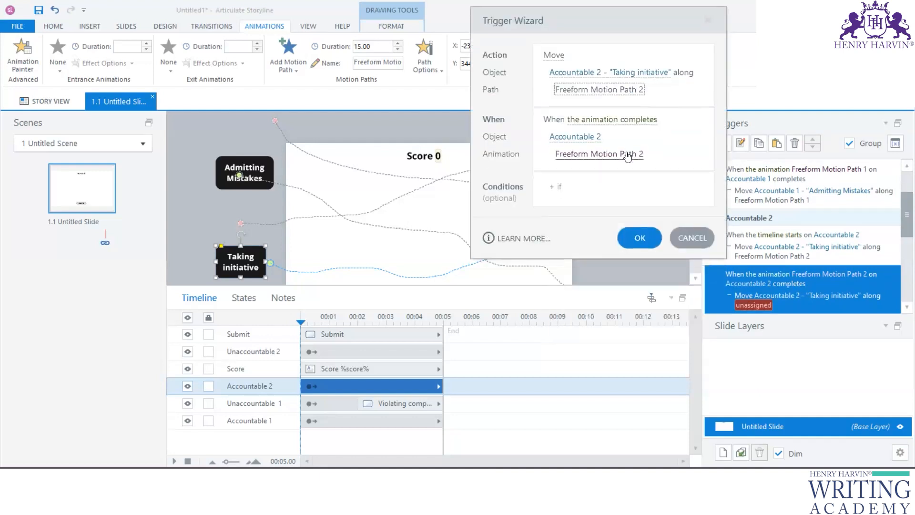
left_click(640, 240)
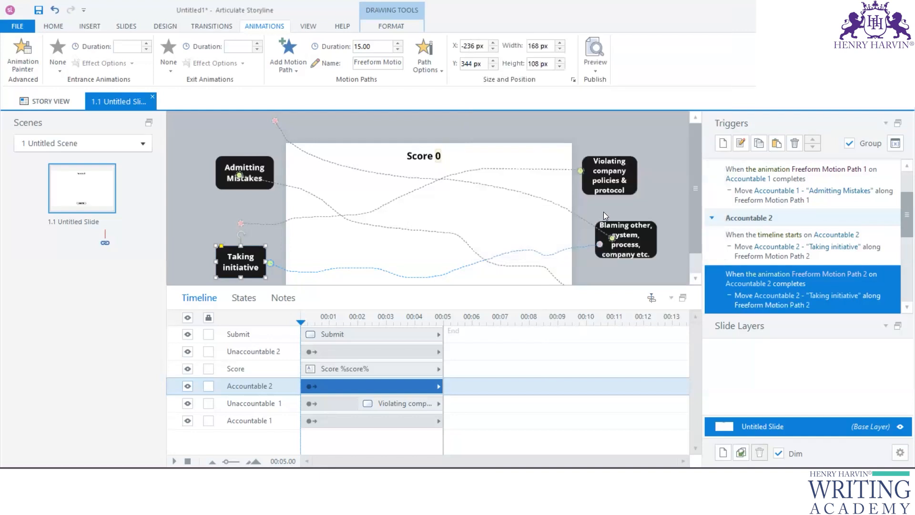
Step: Paste the animation-completes trigger onto Unaccountable 1 and assign Freeform Motion Path 3 as its path
left_click(625, 180)
left_click(392, 29)
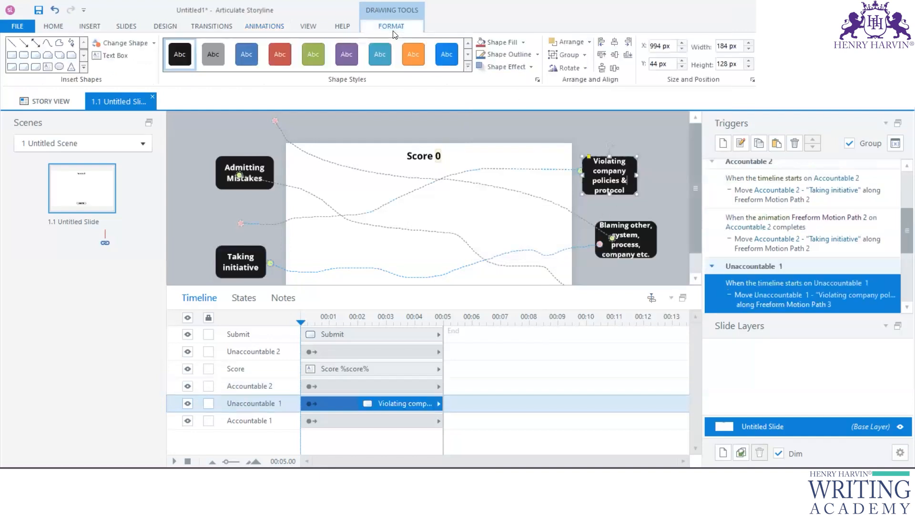
left_click(256, 26)
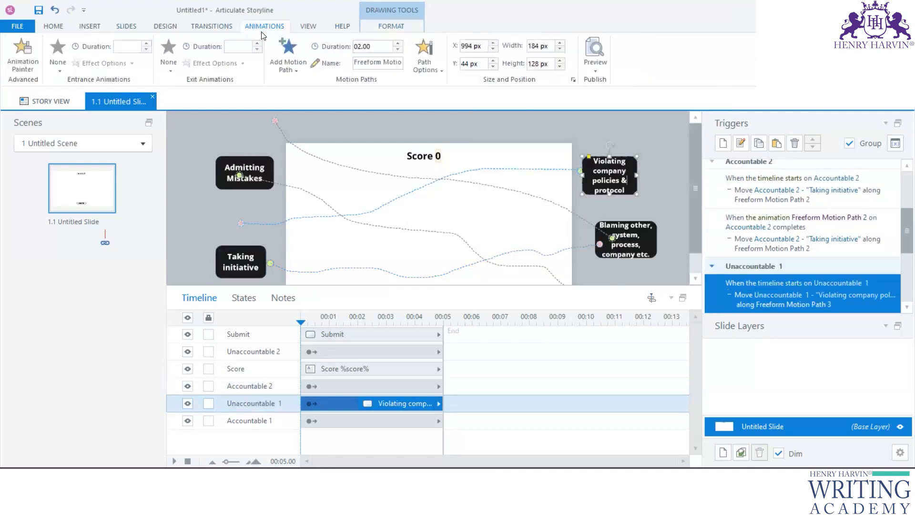
left_click(393, 63)
left_click(664, 188)
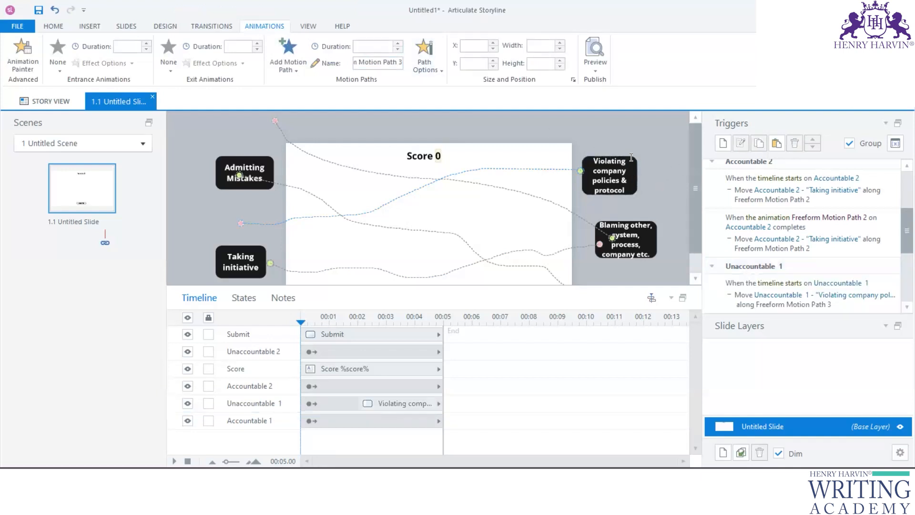
left_click(629, 159)
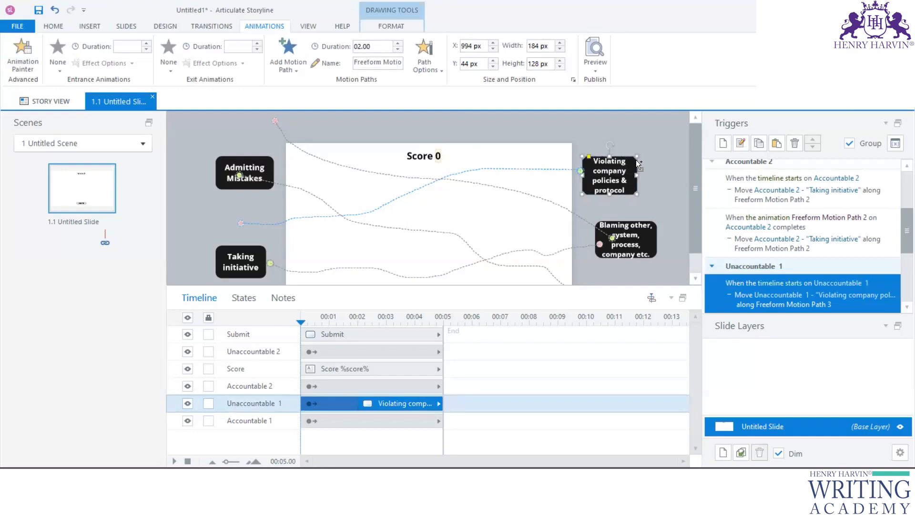
key("ctrl+v")
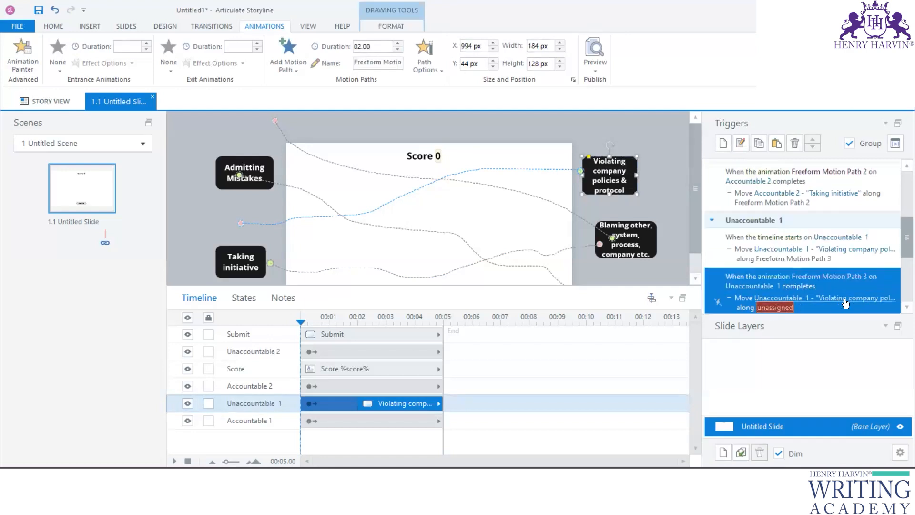
left_click(780, 310)
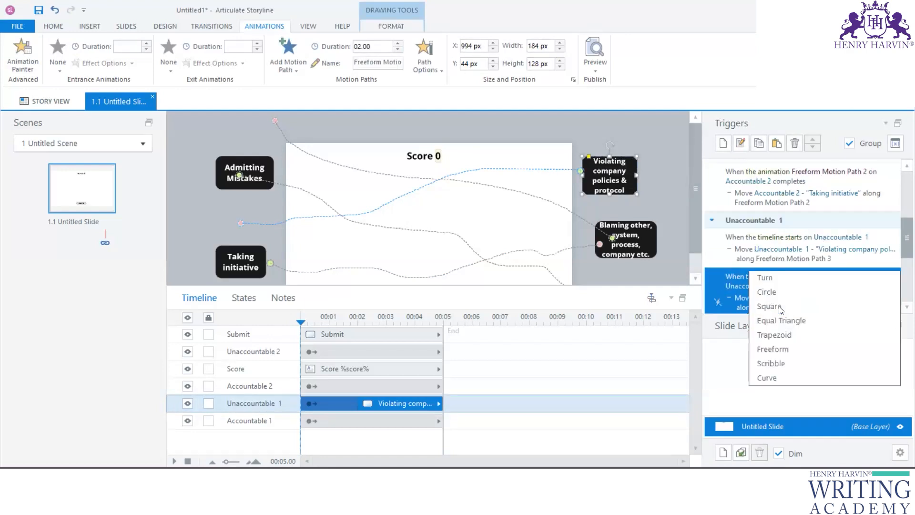
left_click(800, 308)
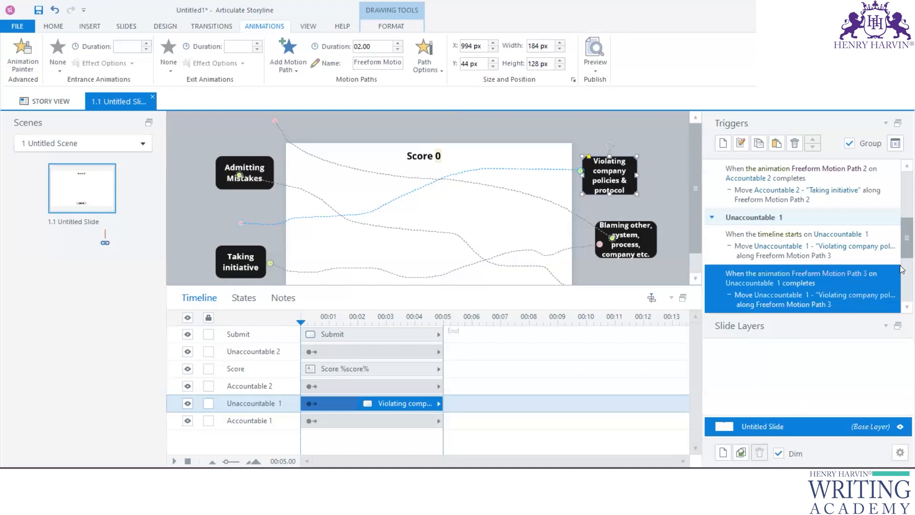
Step: Paste the animation-completes trigger onto Unaccountable 2 and assign Freeform Motion Path 4 as its path
scroll(902, 277, "down", 5)
left_click(656, 253)
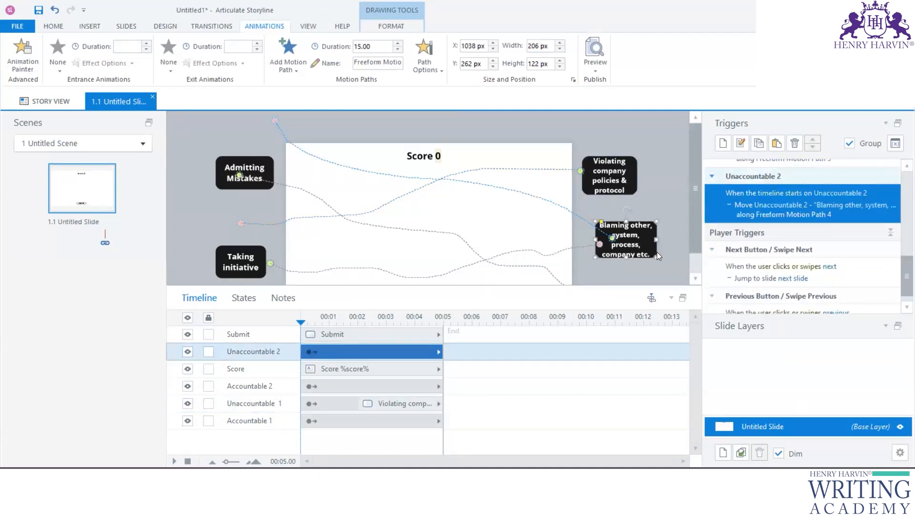
left_click(772, 265)
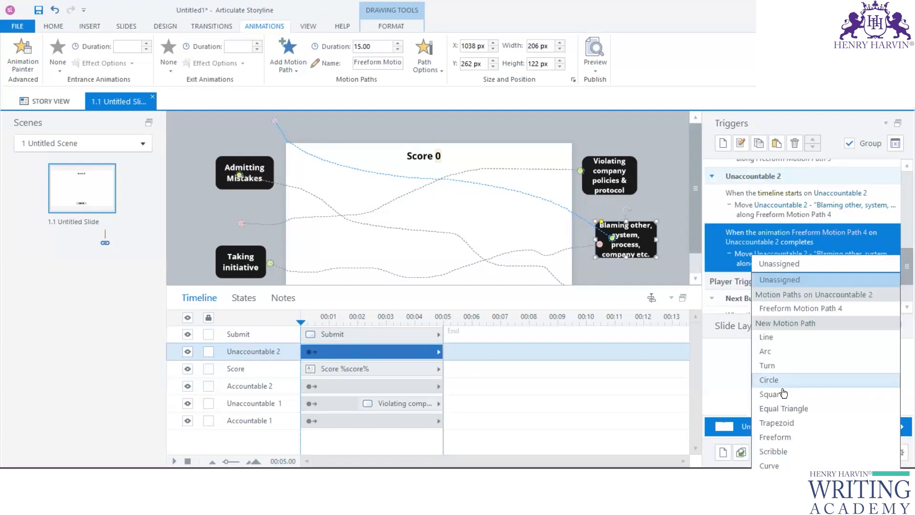
left_click(816, 312)
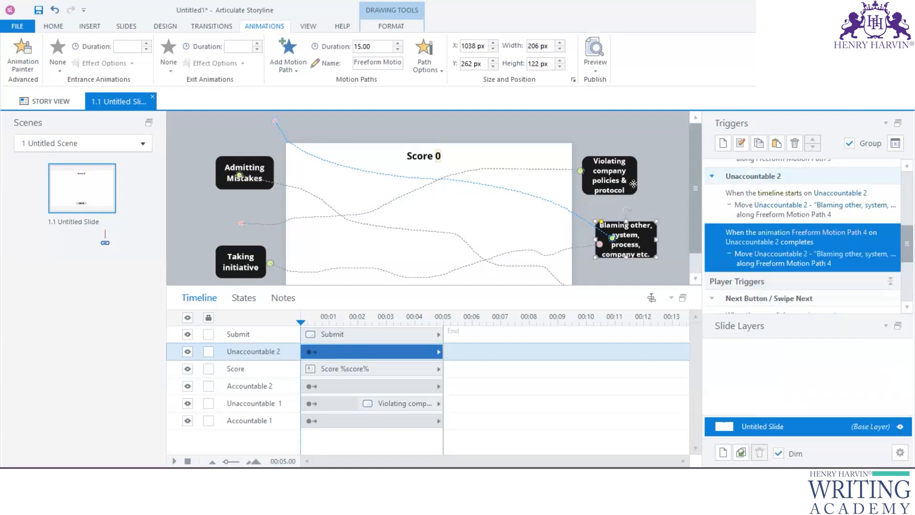
Step: Set the duration of Unaccountable 1's motion path to 20 seconds and choose its easing speed
left_click(634, 161)
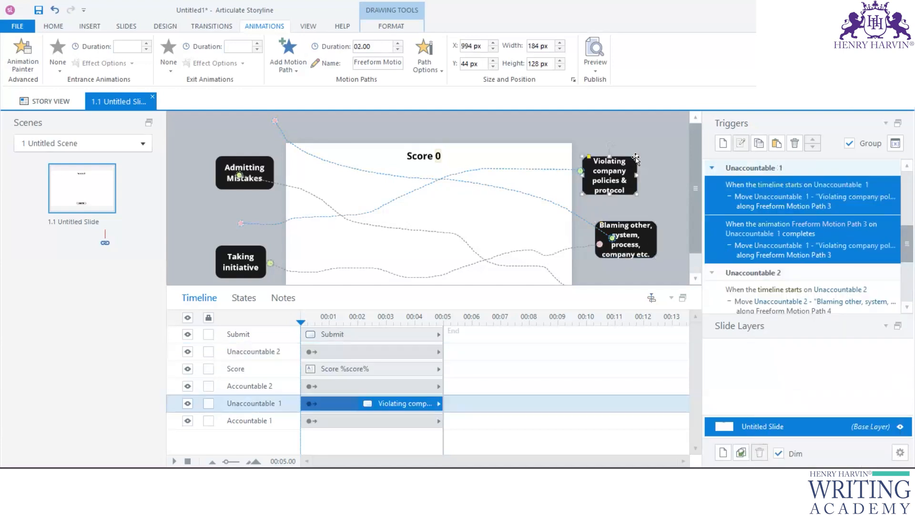
left_click(389, 63)
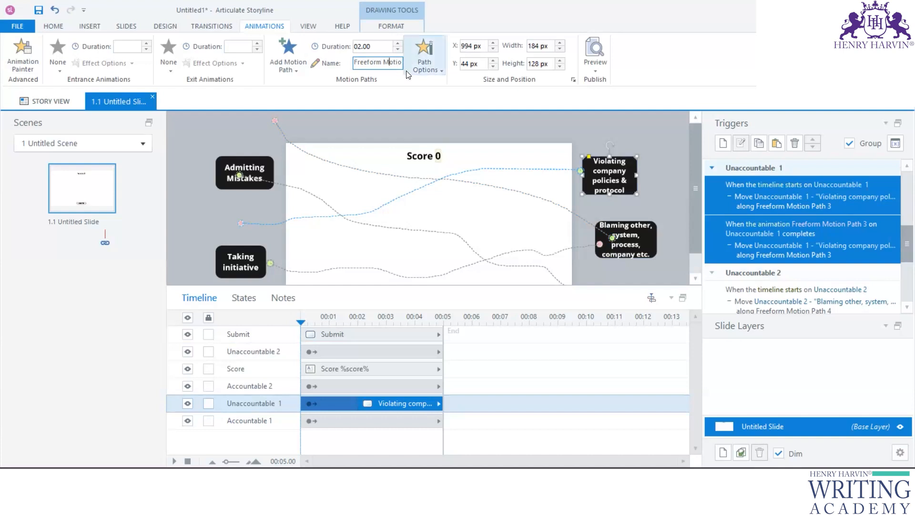
left_click(361, 45)
type("20")
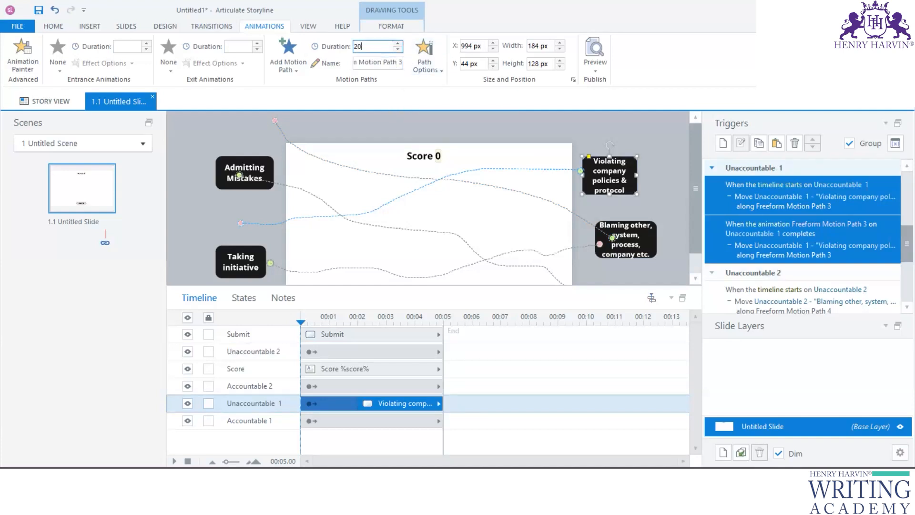
left_click(424, 60)
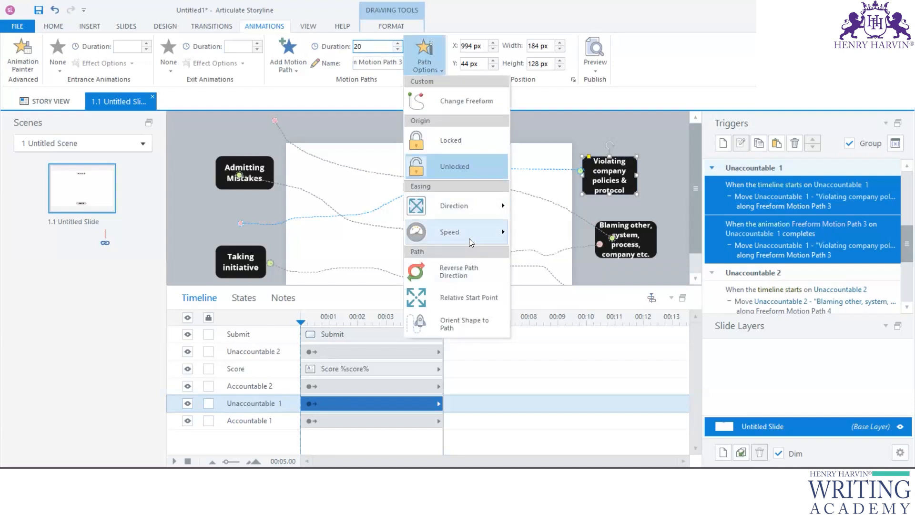
mouse_move(469, 234)
left_click(555, 239)
left_click(561, 128)
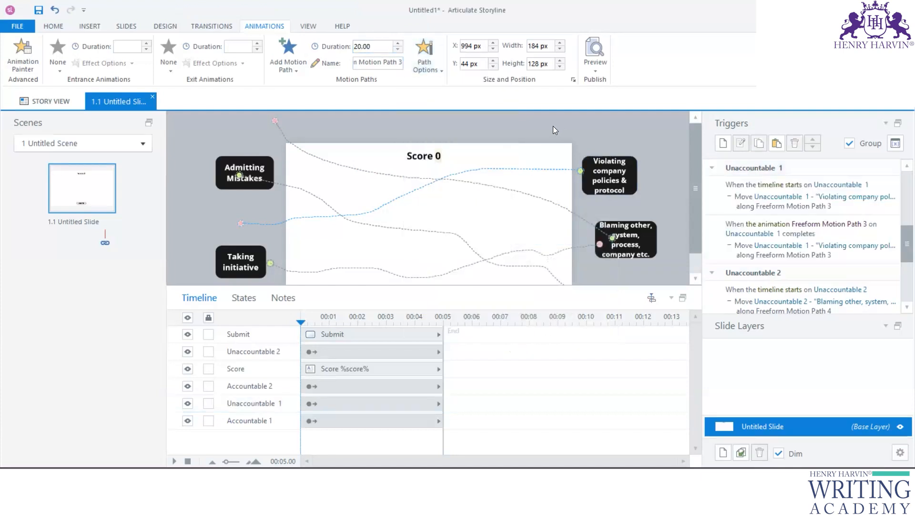
Step: Check the motion path name and easing speed options of Unaccountable 2, the shape about blaming others
left_click(634, 226)
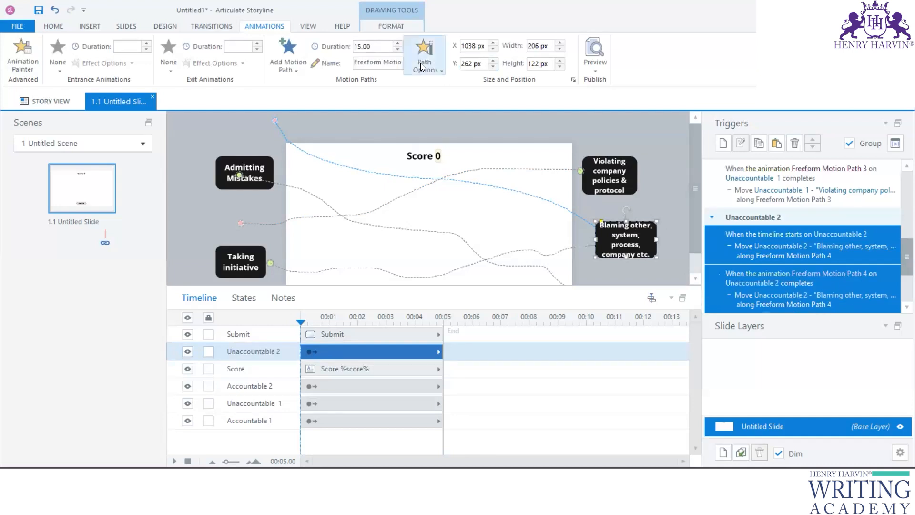
left_click(388, 63)
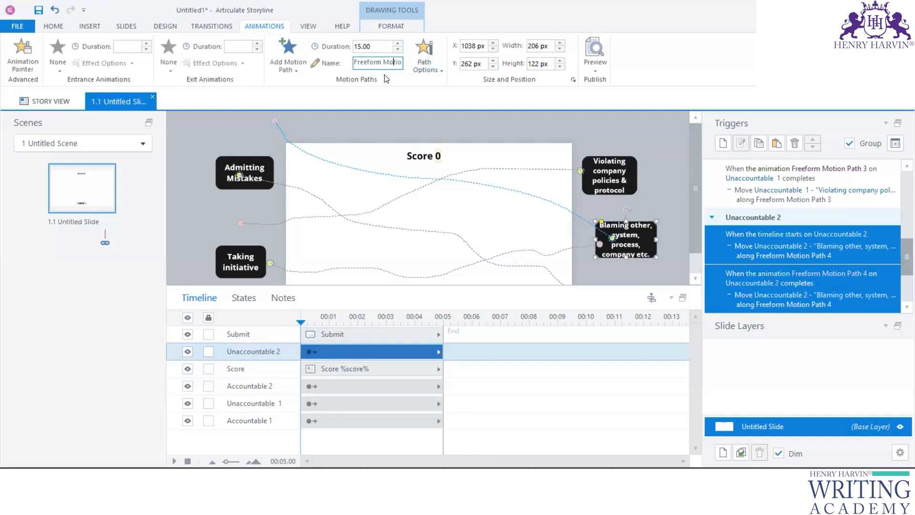
key("End")
left_click(424, 57)
mouse_move(459, 232)
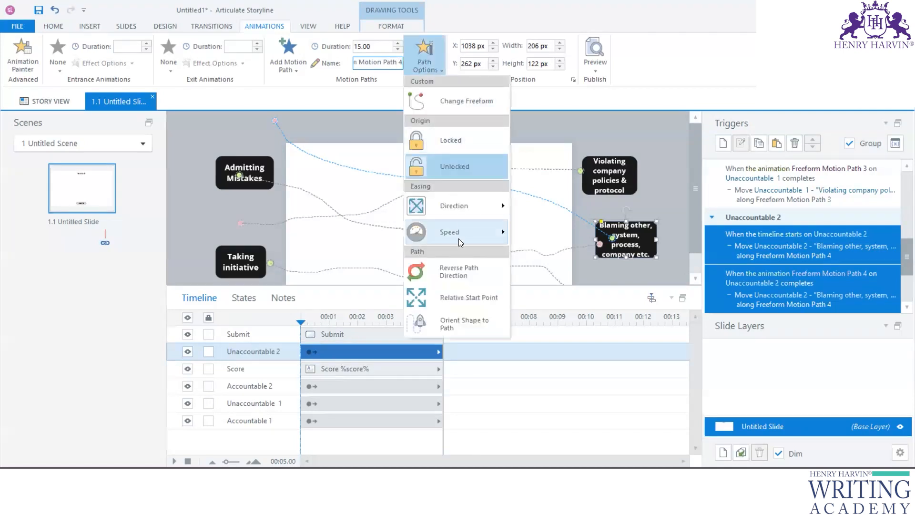
left_click(617, 131)
Step: Shrink the timeline area to give the slide more working space, and return to the start of the trigger list
left_click_drag(593, 304, 593, 419)
scroll(816, 284, "up", 3)
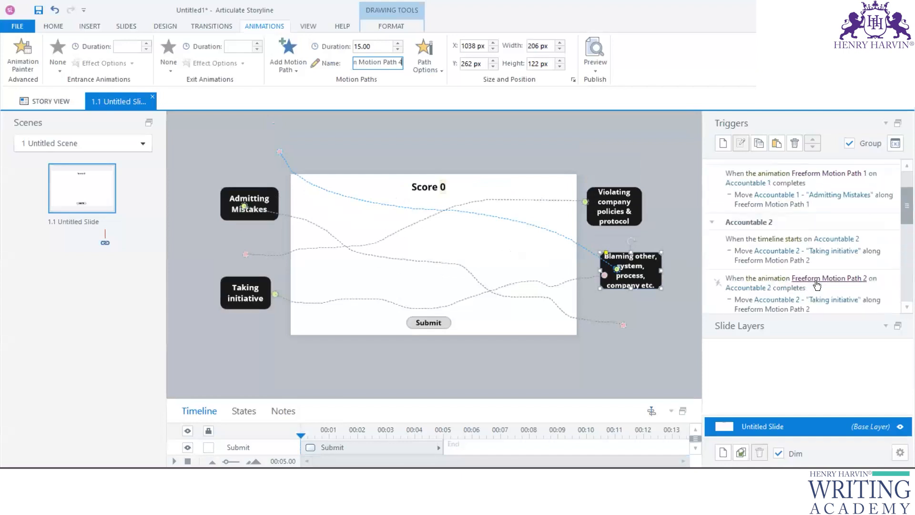
scroll(817, 284, "up", 3)
left_click(722, 143)
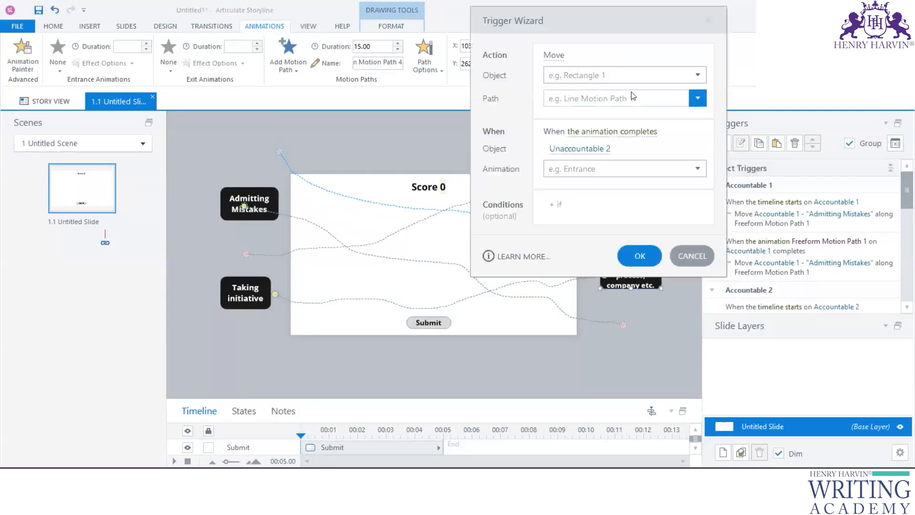
left_click(709, 23)
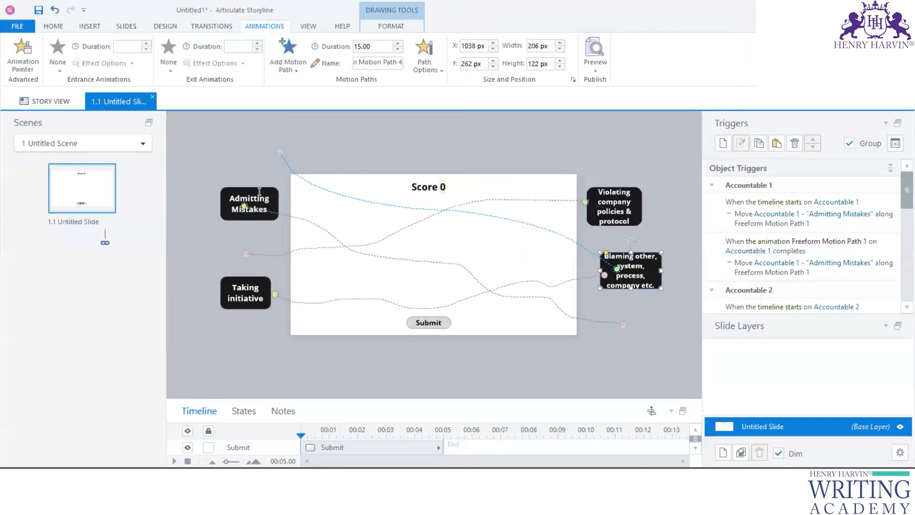
left_click(257, 211)
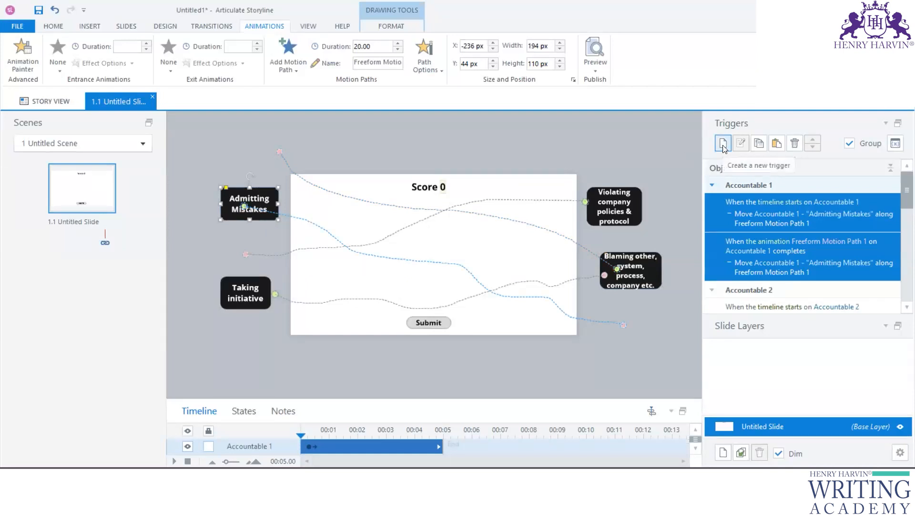
left_click(722, 145)
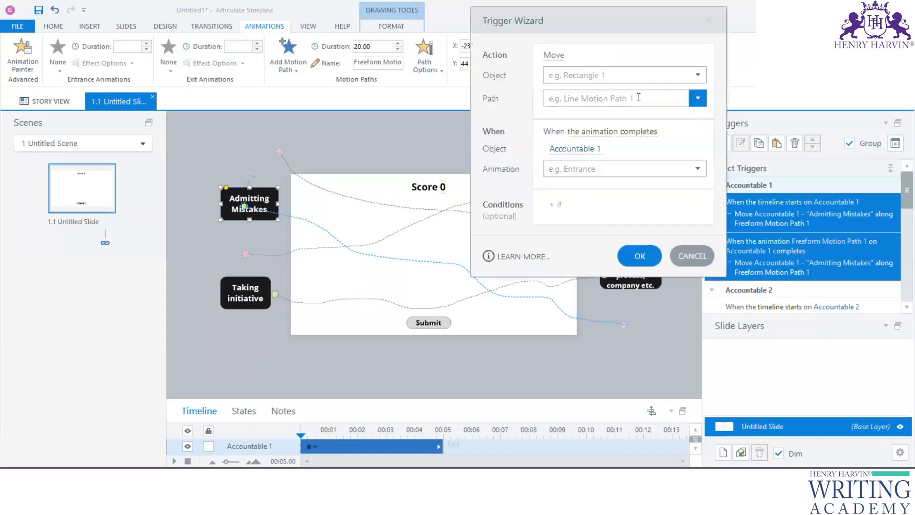
left_click(554, 57)
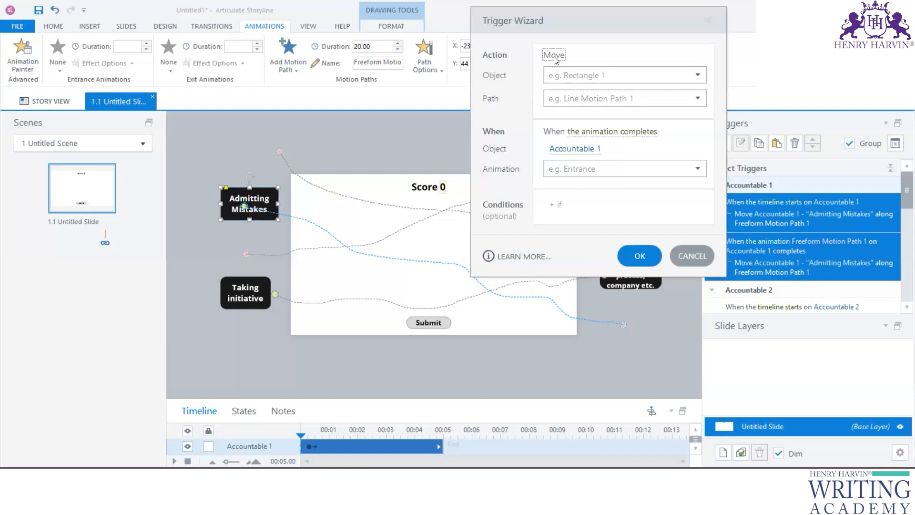
left_click(707, 20)
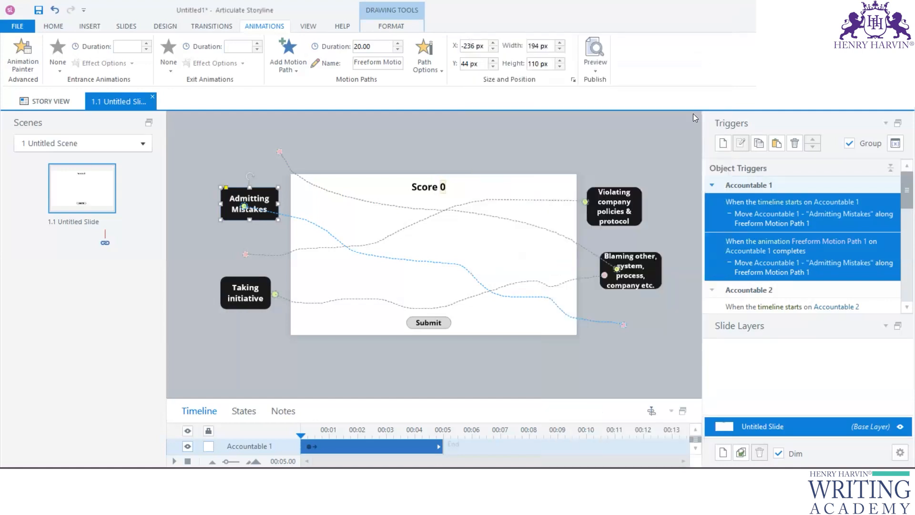
Step: Add a trigger that changes Accountable 1's state to New State when the user clicks Accountable 1
left_click(722, 144)
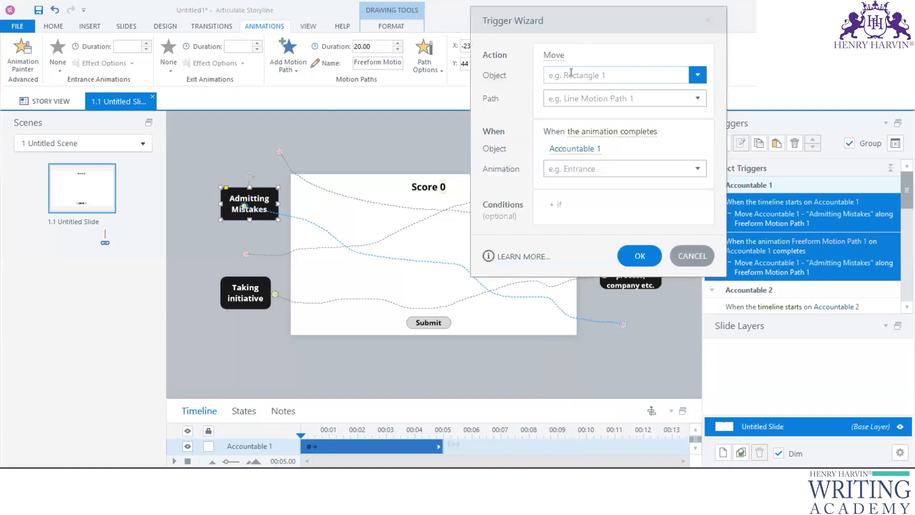
left_click(554, 55)
left_click(576, 108)
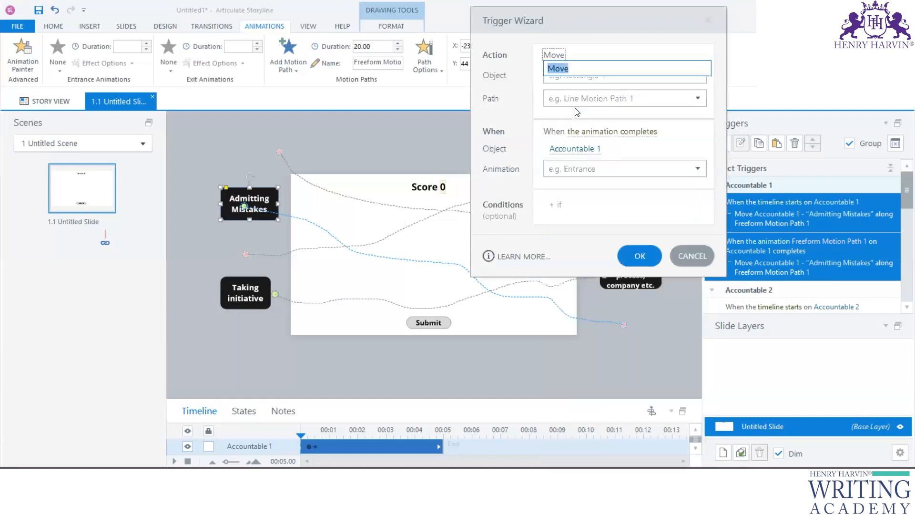
left_click(613, 89)
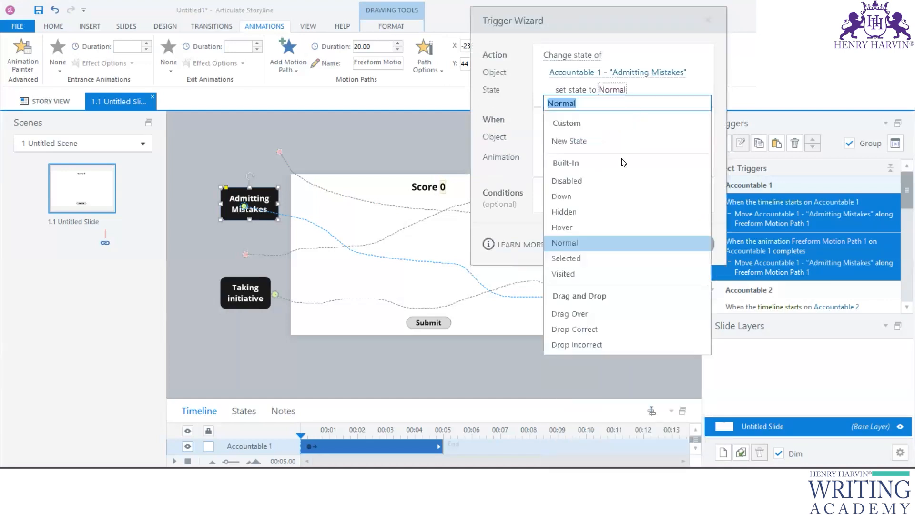
left_click(582, 142)
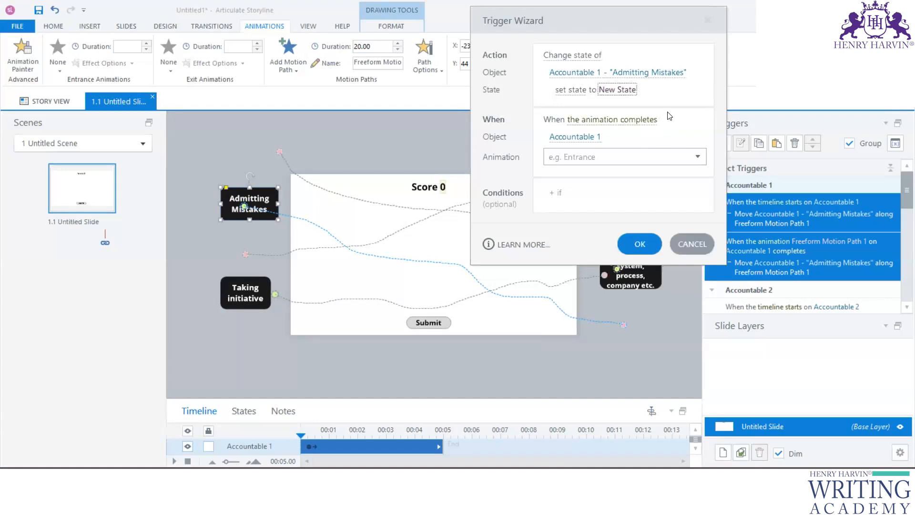
left_click(649, 122)
left_click(595, 170)
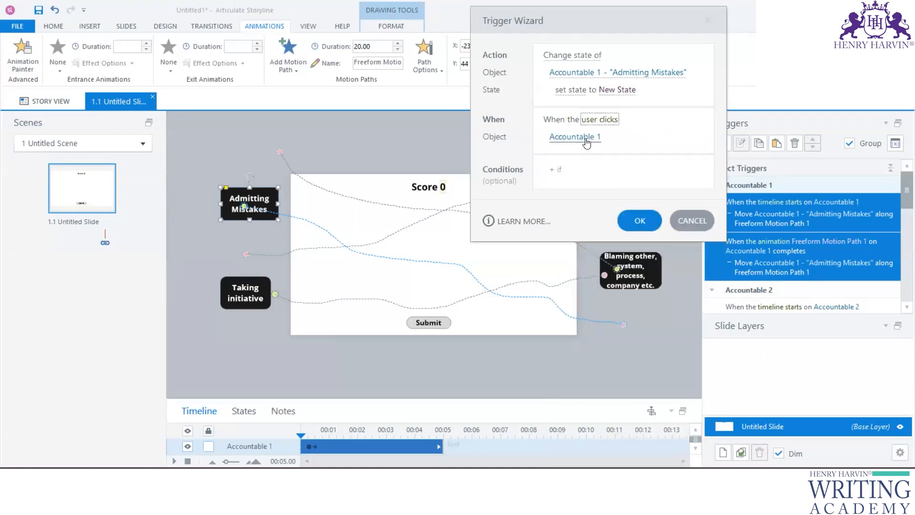
left_click(634, 218)
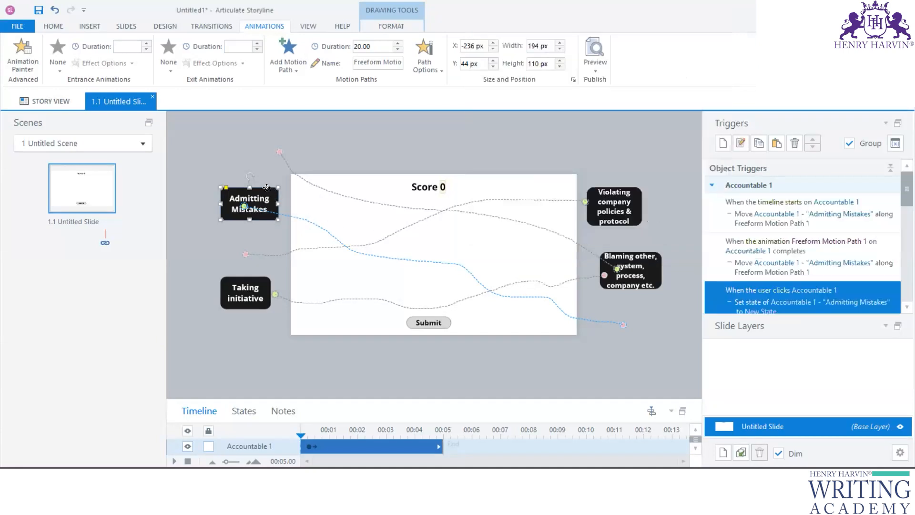
Step: Paste a copy of the Admitting Mistakes shape and inspect the copy's triggers and timeline entry
left_click(249, 278)
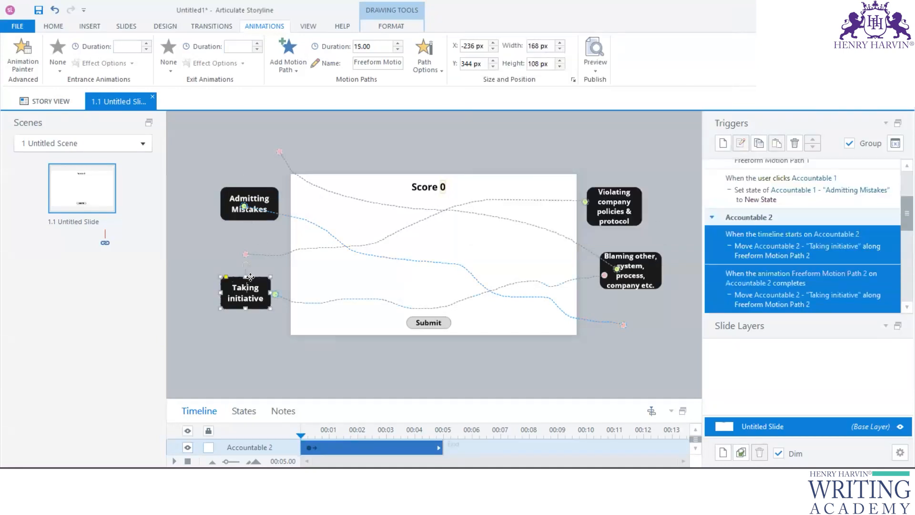
left_click(249, 202)
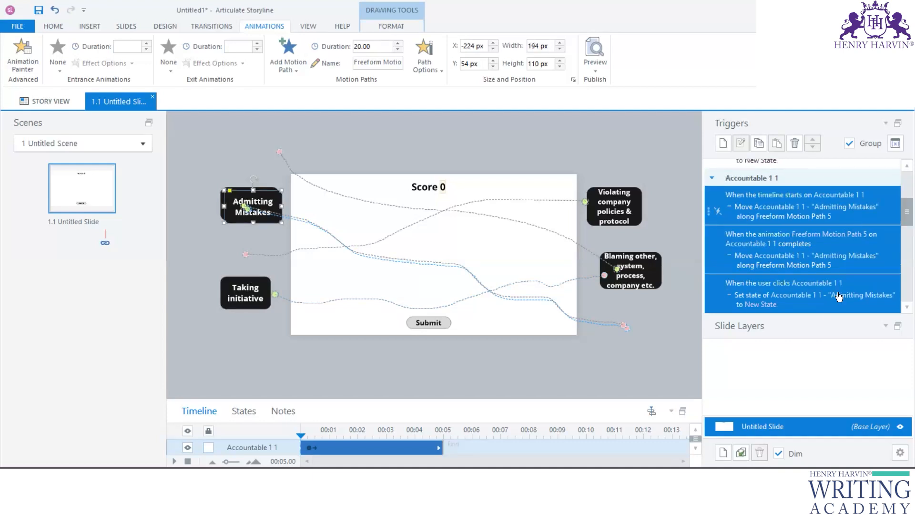
left_click(812, 296)
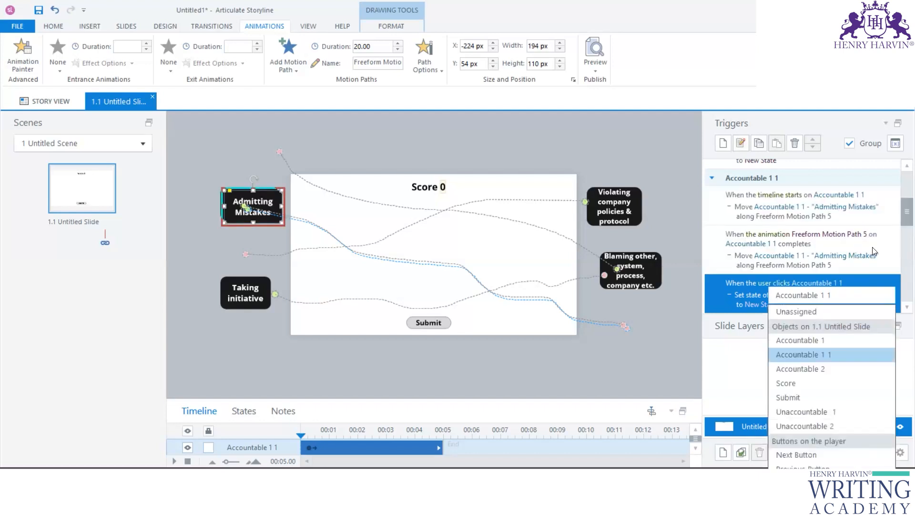
left_click(901, 238)
left_click_drag(902, 218, 902, 220)
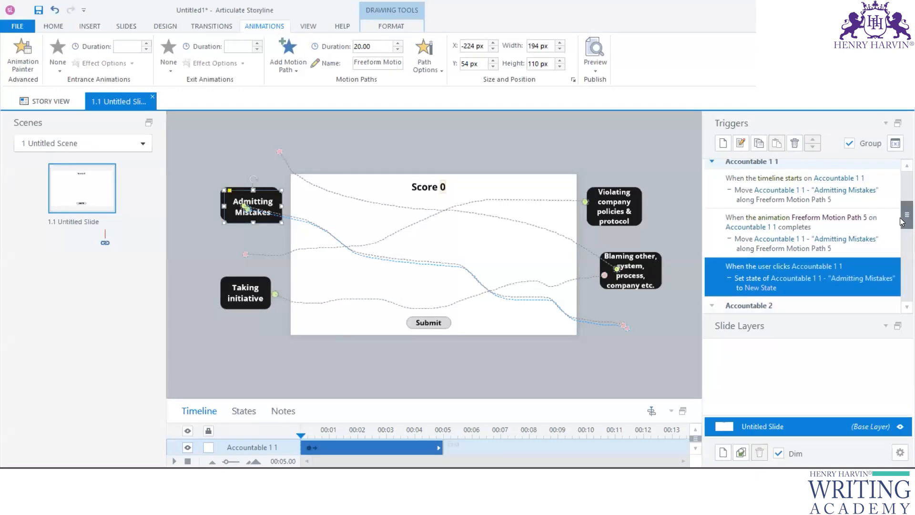
left_click_drag(336, 399, 336, 242)
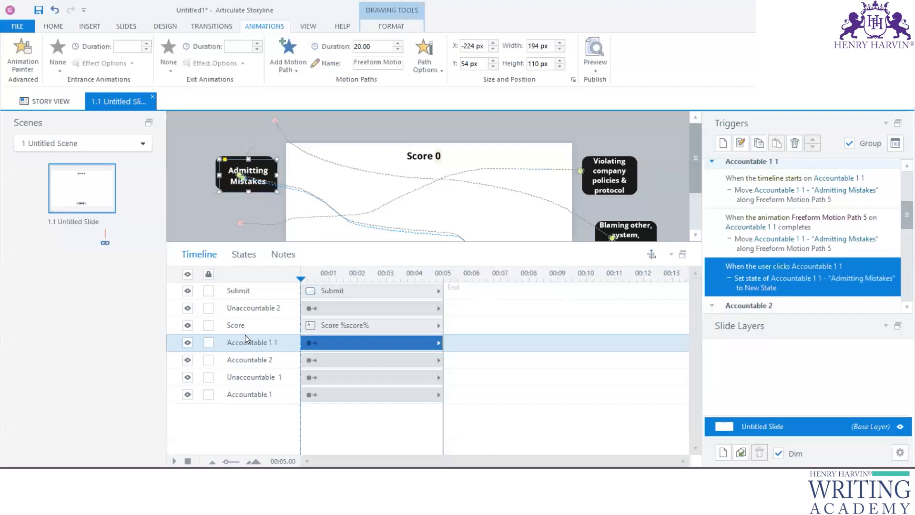
left_click_drag(301, 274, 332, 275)
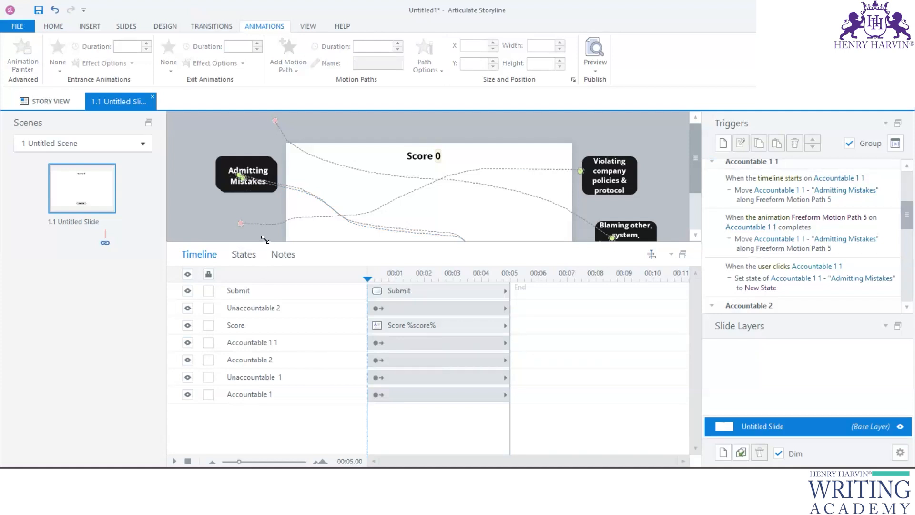
left_click_drag(264, 242, 305, 332)
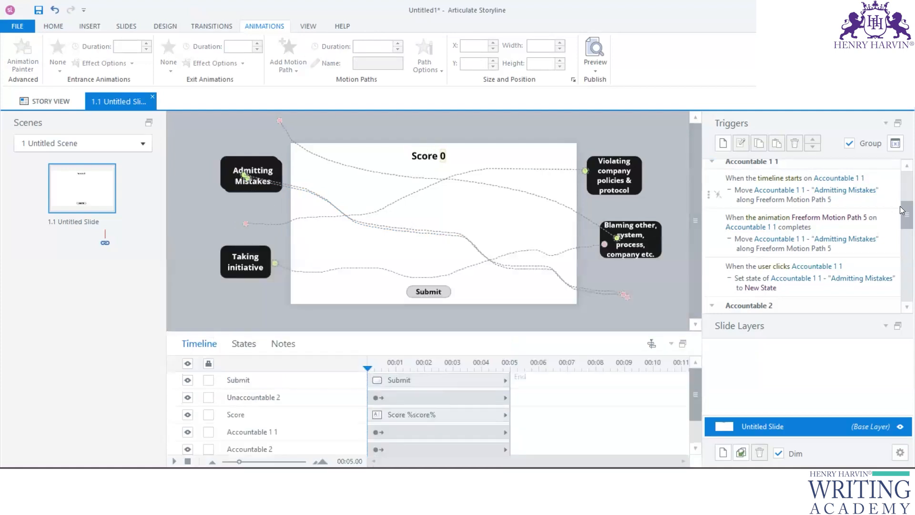
scroll(834, 204, "up", 1)
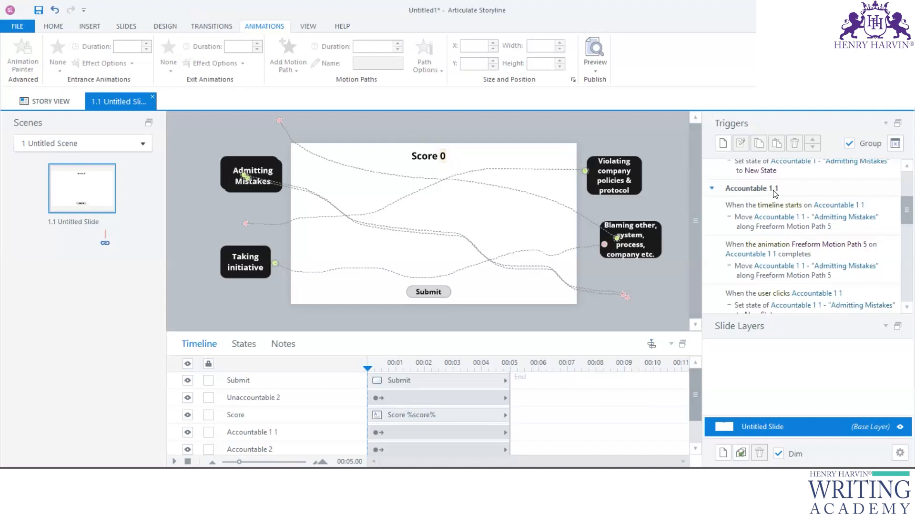
Step: Rename the copied Admitting Mistakes shape to Accountable 1 in the timeline
left_click_drag(399, 333, 398, 237)
double_click(274, 336)
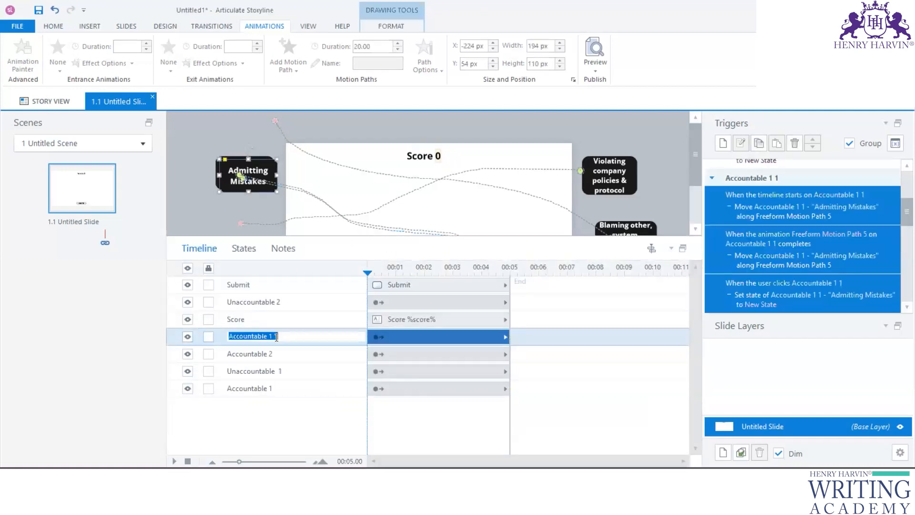
left_click(281, 337)
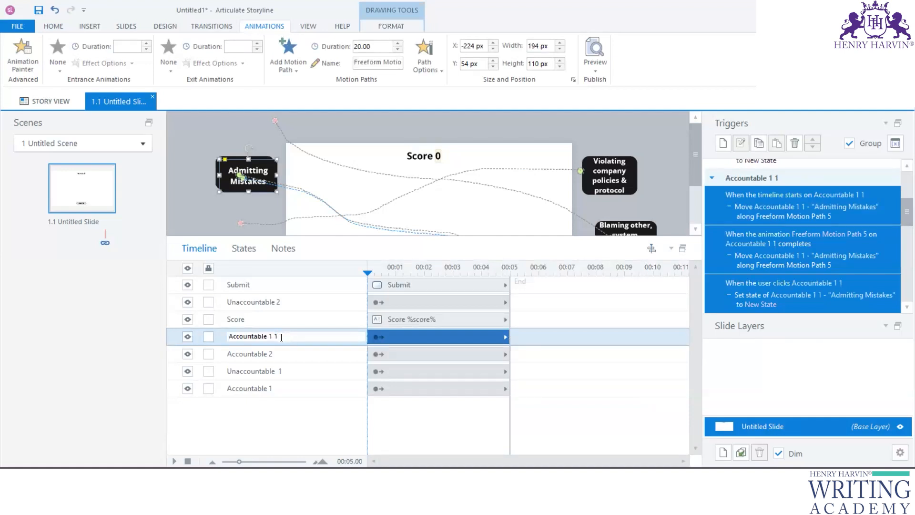
left_click(220, 221)
scroll(900, 217, "down", 1)
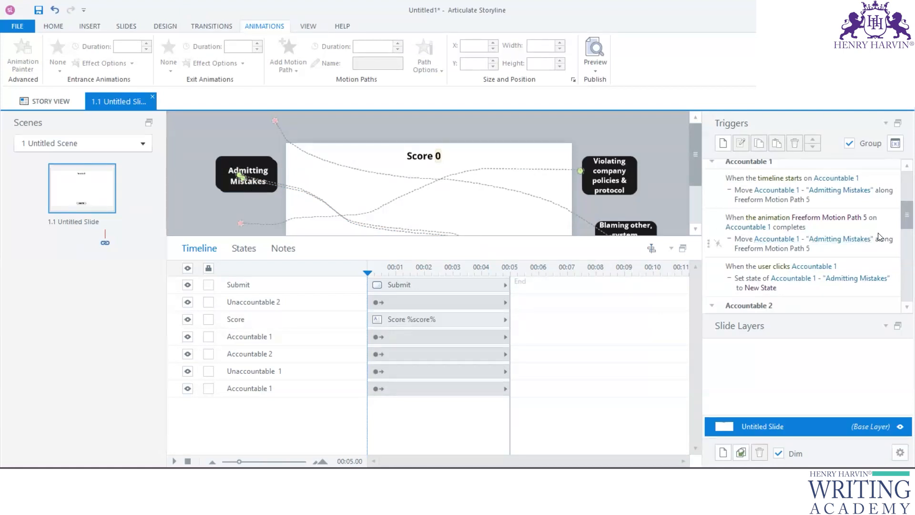
Step: Delete the duplicate Admitting Mistakes shape that follows Freeform Motion Path 5
left_click(884, 233)
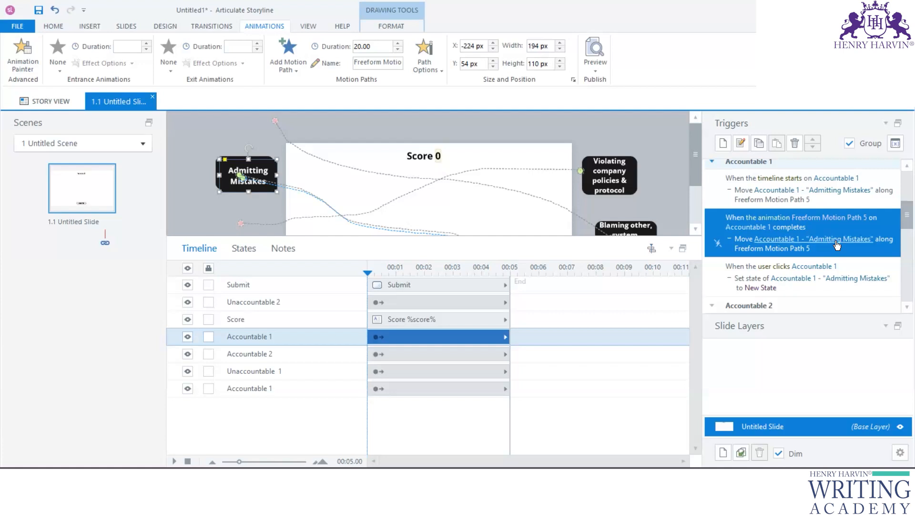
left_click(247, 204)
left_click(252, 159)
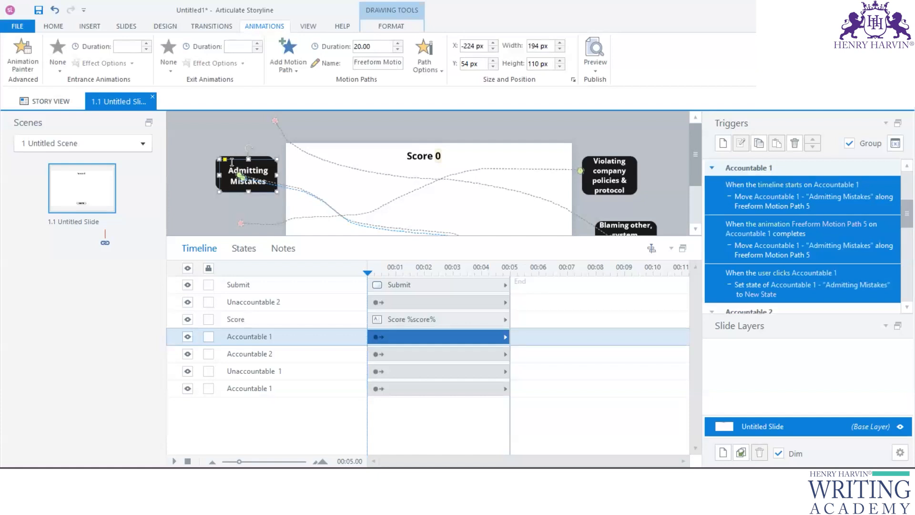
left_click(389, 66)
key("End")
left_click(275, 161)
key("Delete")
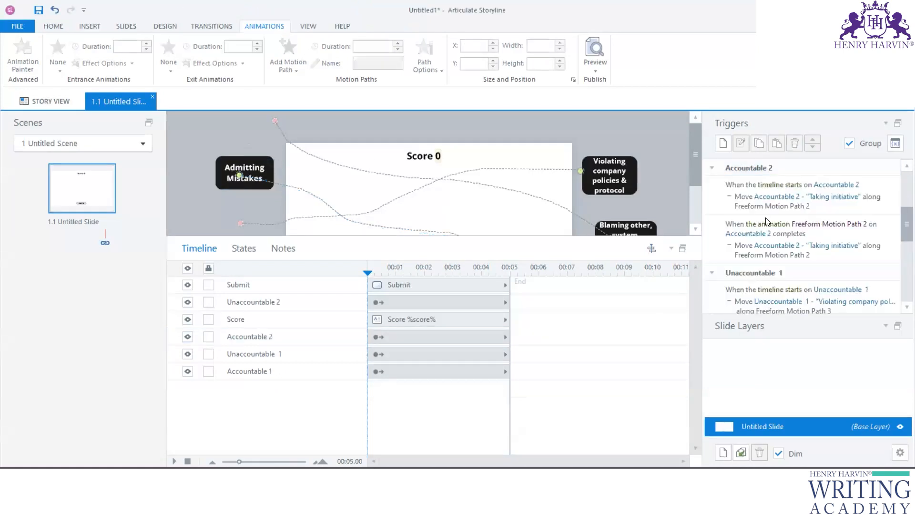
Step: Check the settings of the user-clicks trigger on the original Accountable 1
scroll(901, 229, "down", 1)
left_click_drag(902, 230, 902, 201)
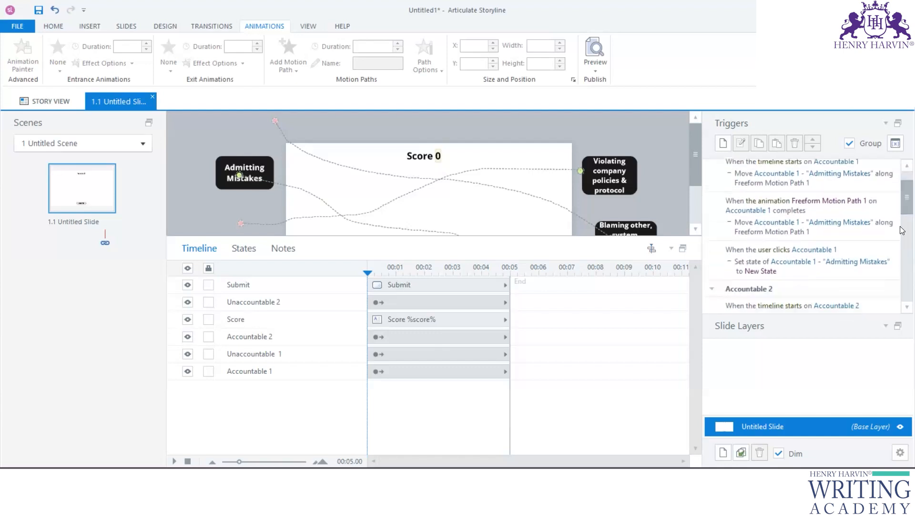
double_click(889, 250)
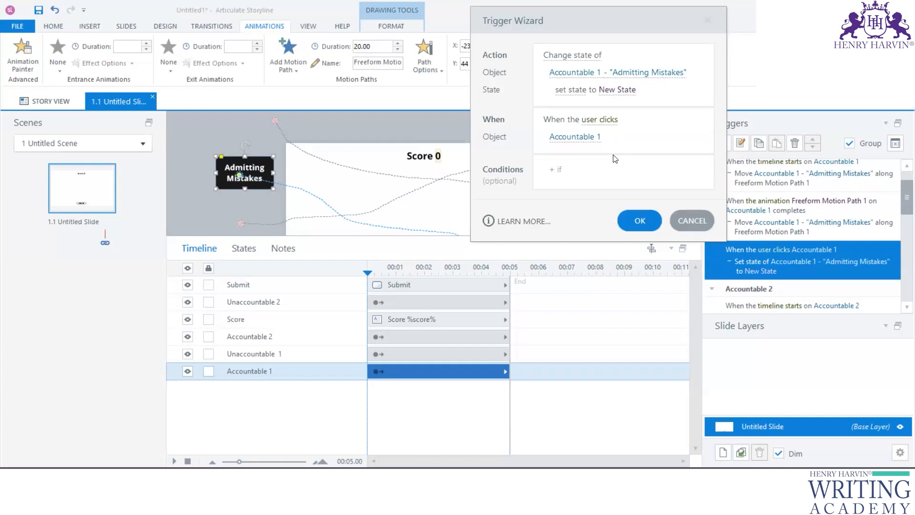
left_click(708, 20)
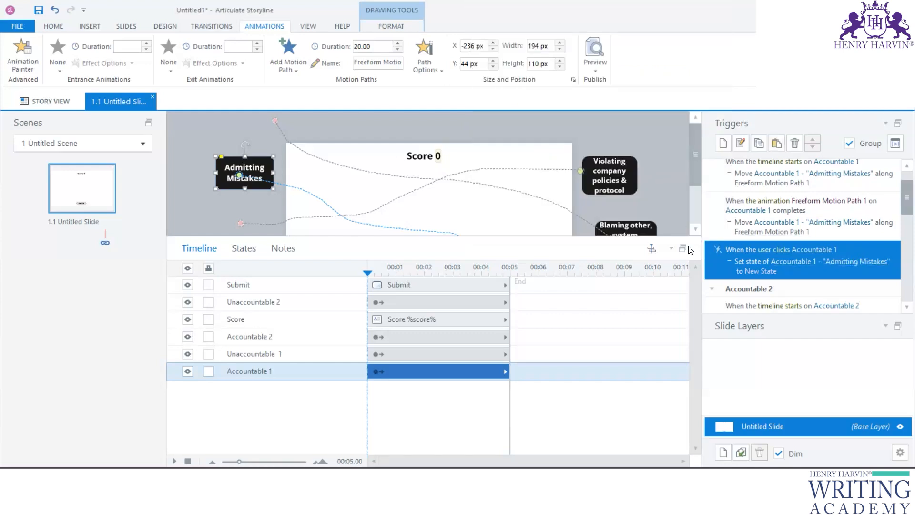
Step: Paste the user-clicks New State trigger onto Accountable 2, Unaccountable 1 and Unaccountable 2, and check the last copy's settings
left_click_drag(243, 238, 238, 293)
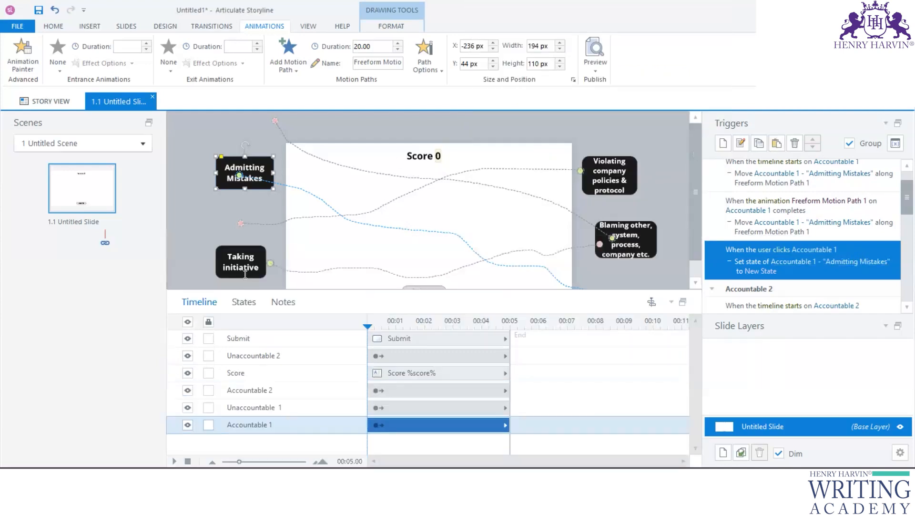
left_click(250, 247)
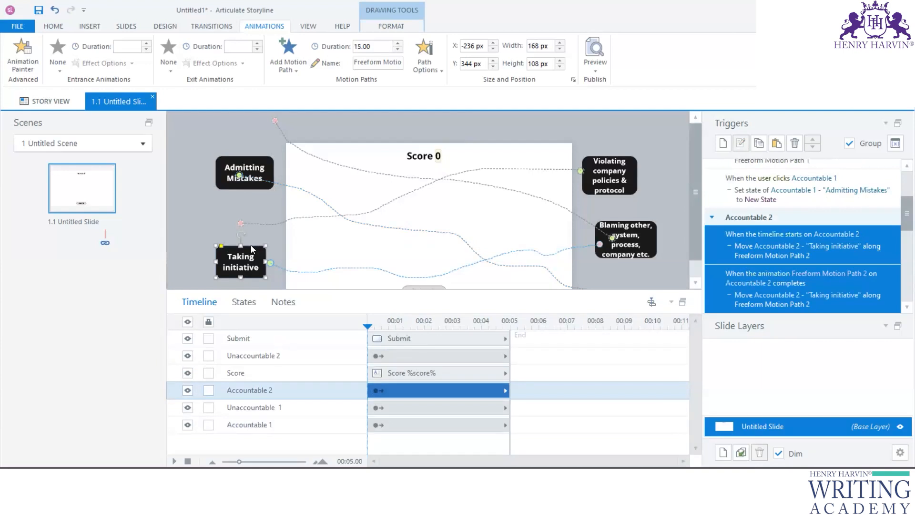
key("ctrl+v")
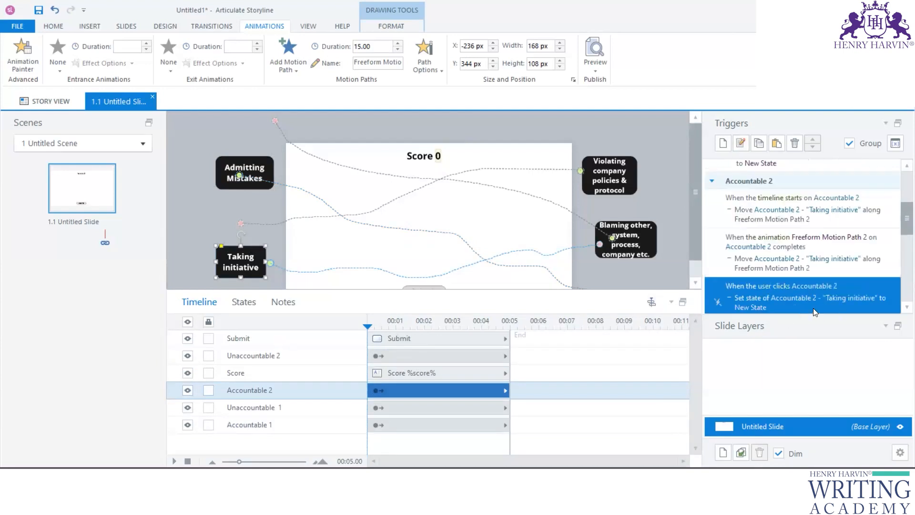
left_click(629, 180)
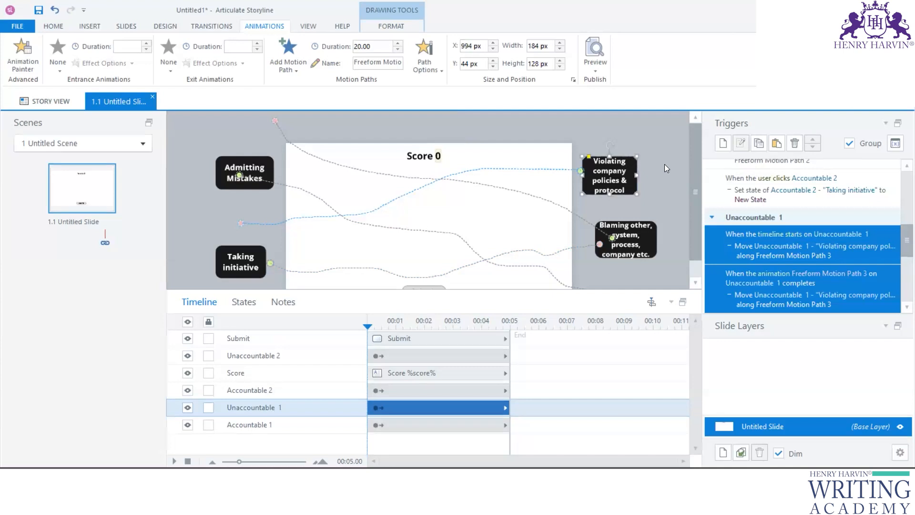
key("ctrl+v")
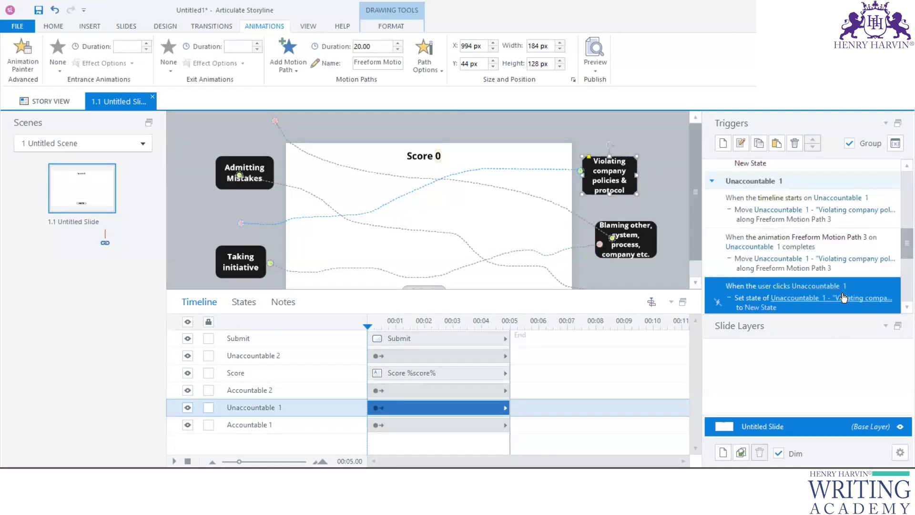
left_click(659, 249)
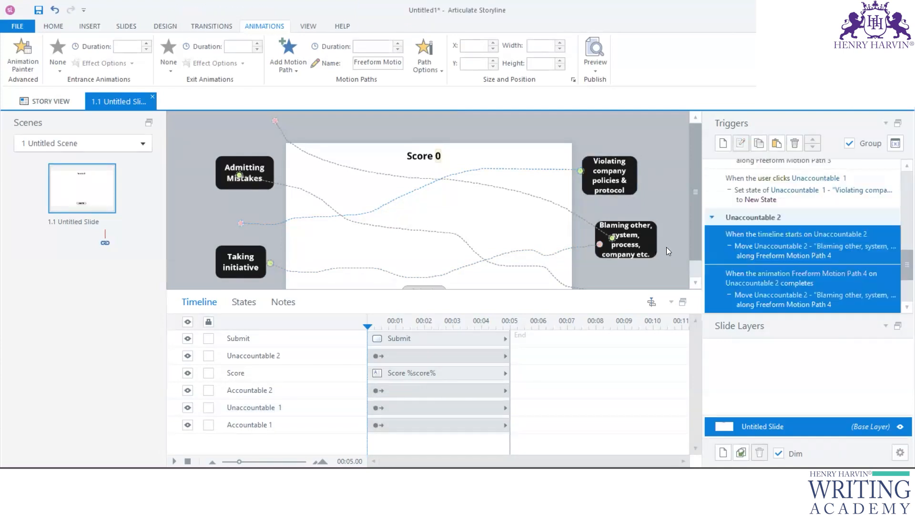
key("ctrl+v")
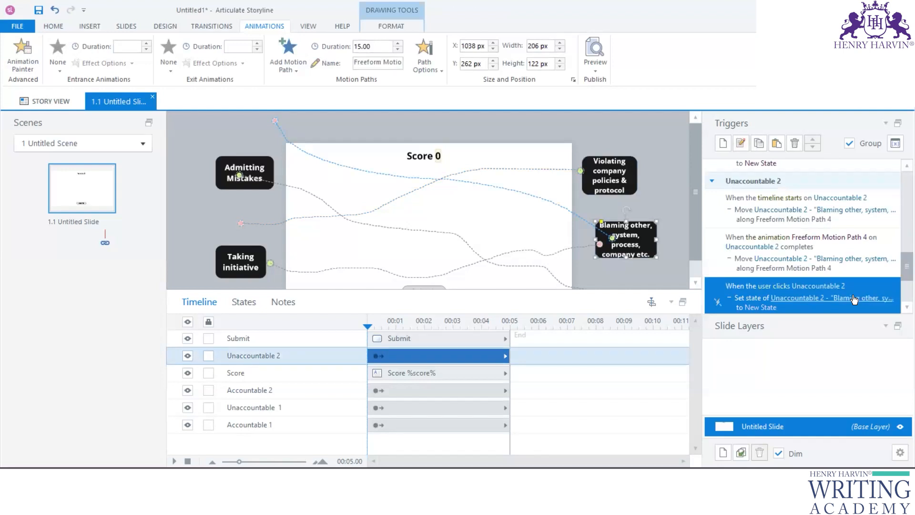
double_click(867, 287)
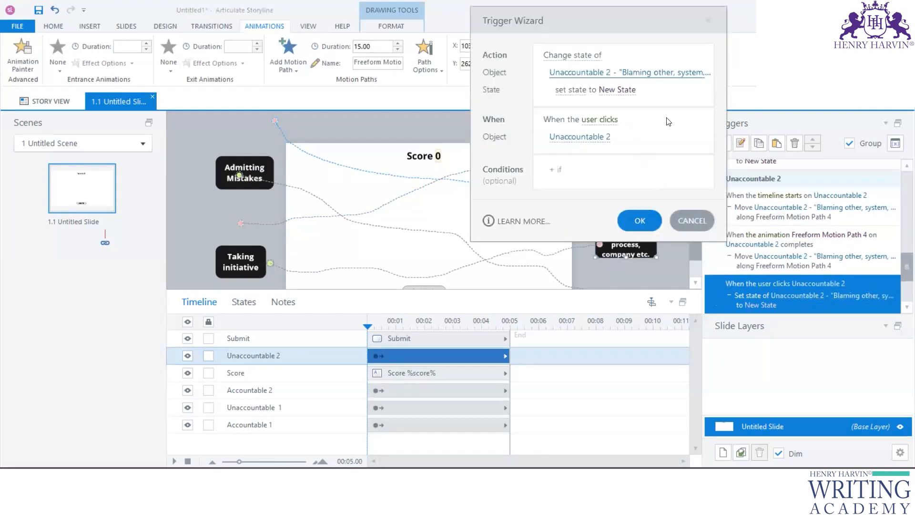
left_click(681, 217)
Step: Start a new trigger for Accountable 1 that adjusts the Score variable by adding 10
left_click_drag(905, 266, 900, 214)
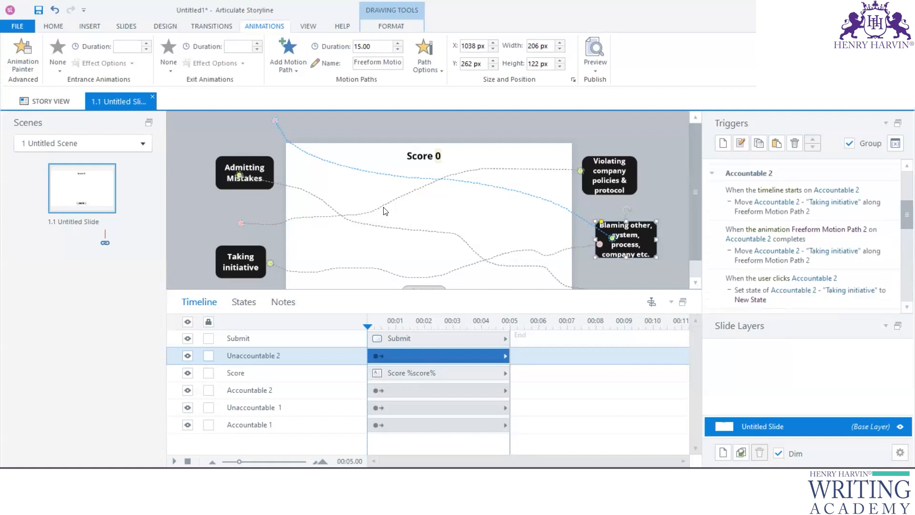
left_click(263, 159)
left_click(723, 143)
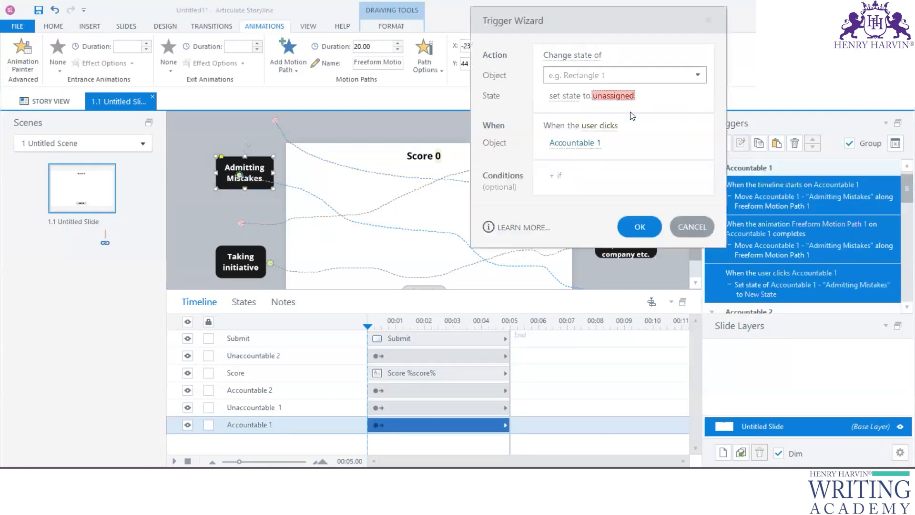
left_click(586, 61)
left_click(596, 412)
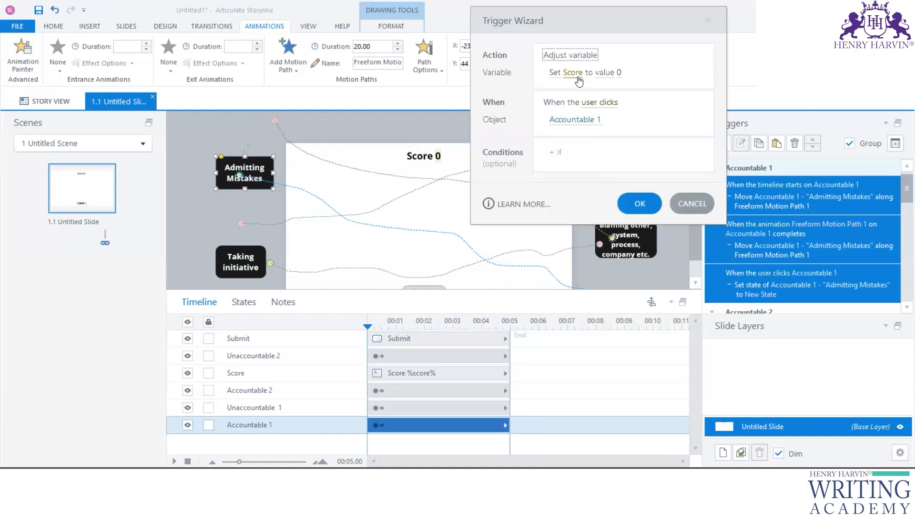
left_click(553, 79)
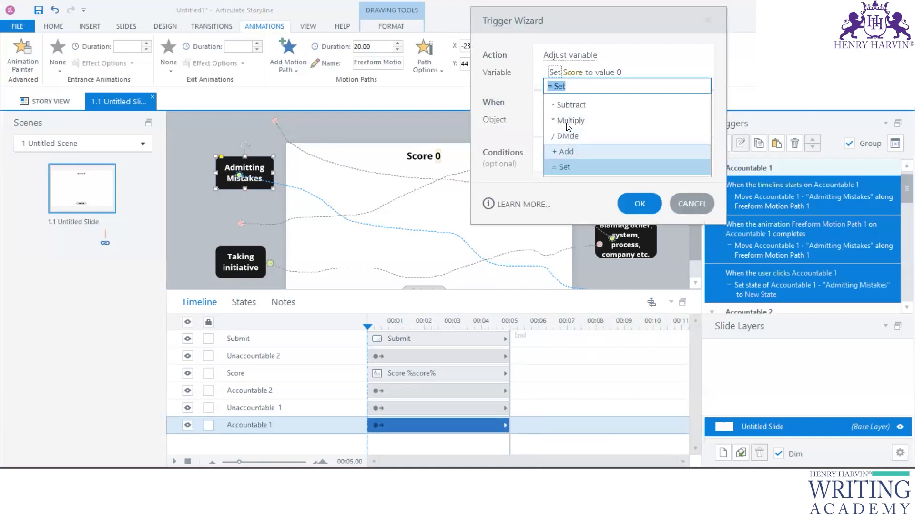
left_click(565, 149)
left_click(590, 73)
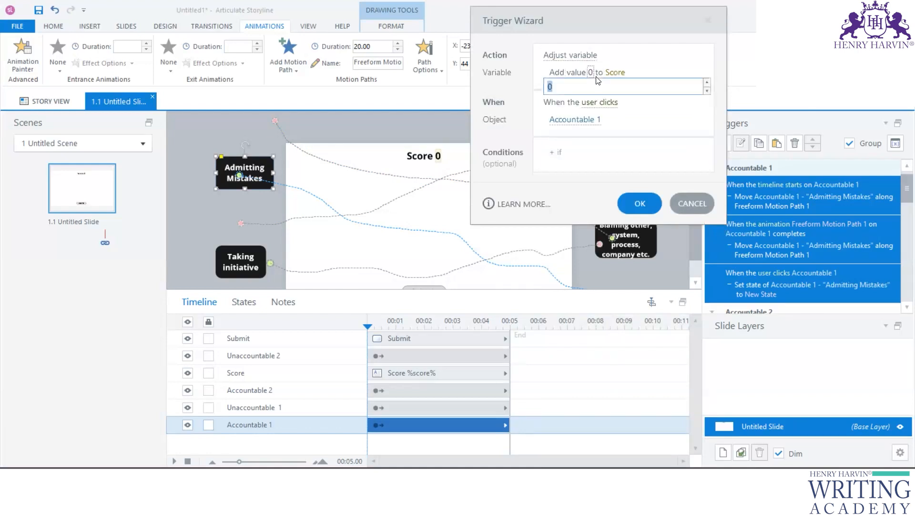
type("10")
left_click(640, 71)
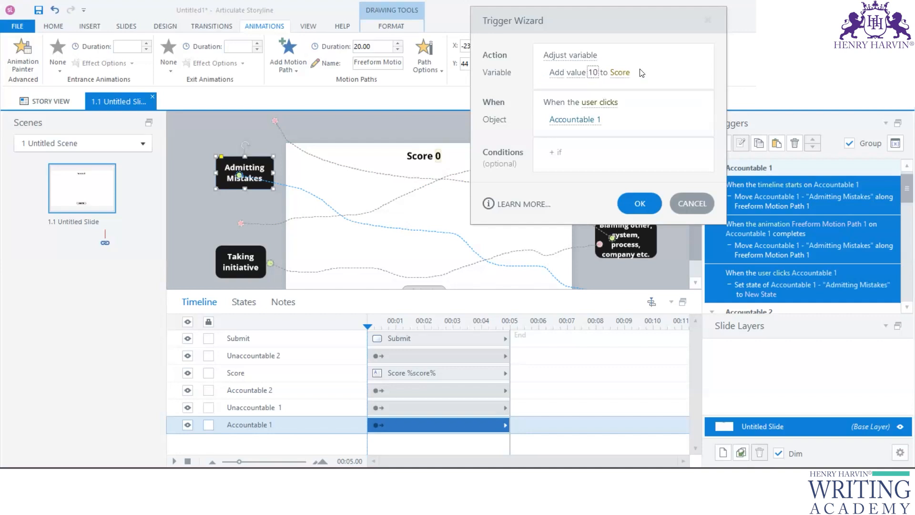
Step: Make the Score trigger fire when the state of Accountable 1 is New State, and save it
left_click(601, 103)
left_click(560, 255)
left_click(588, 120)
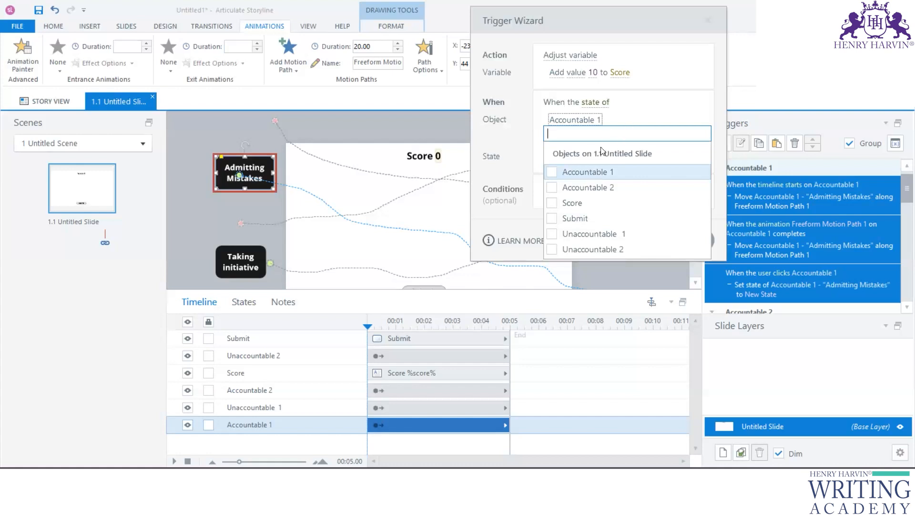
left_click(589, 171)
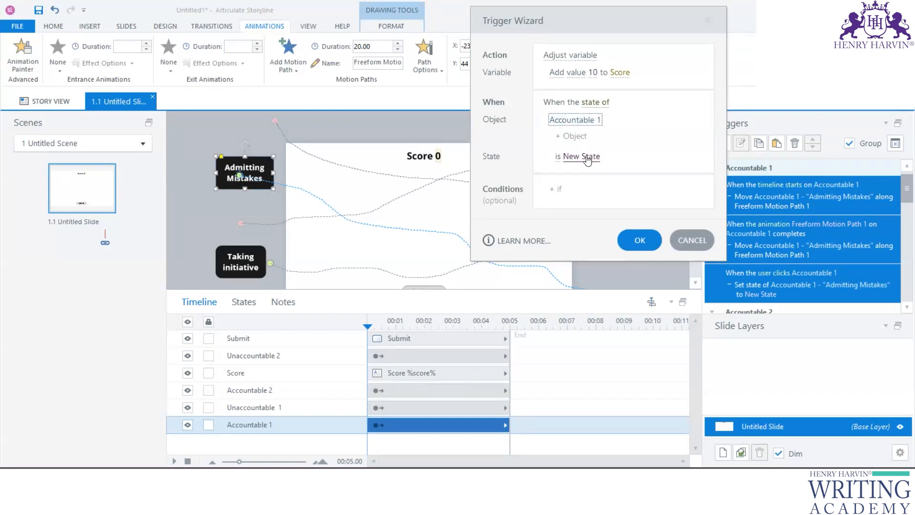
left_click(631, 238)
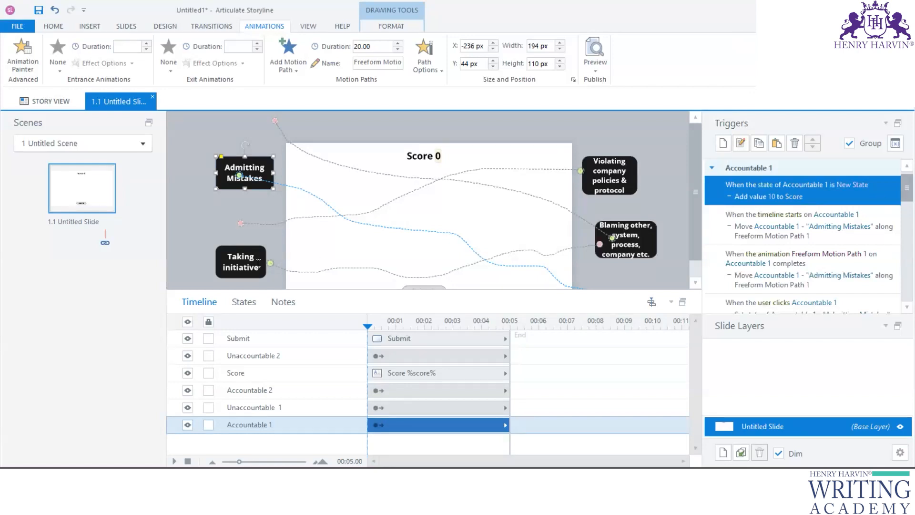
Step: Paste the Score trigger onto the Taking initiative and Violating company policies & protocol shapes
left_click(252, 246)
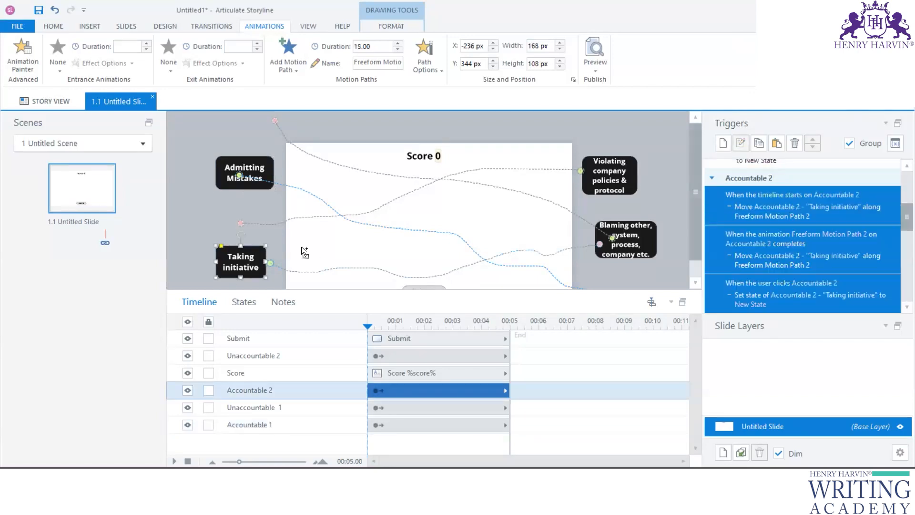
key("ctrl+v")
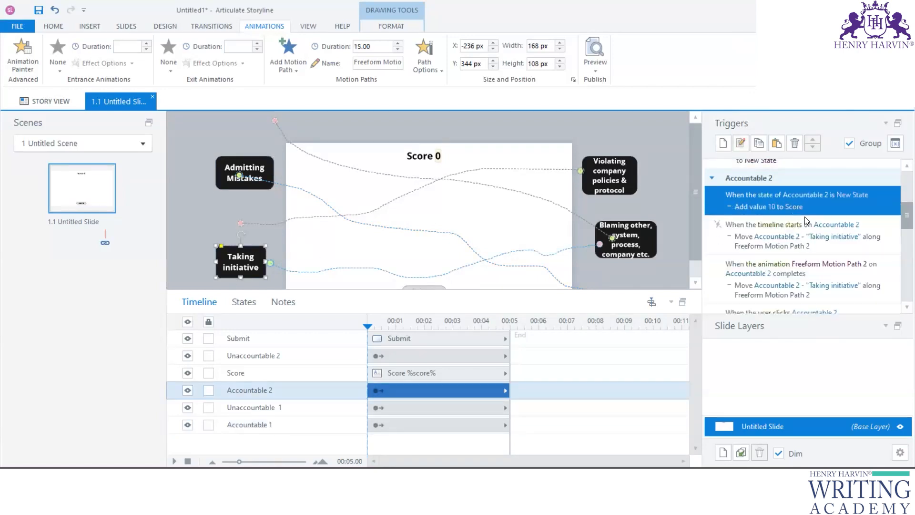
left_click(630, 175)
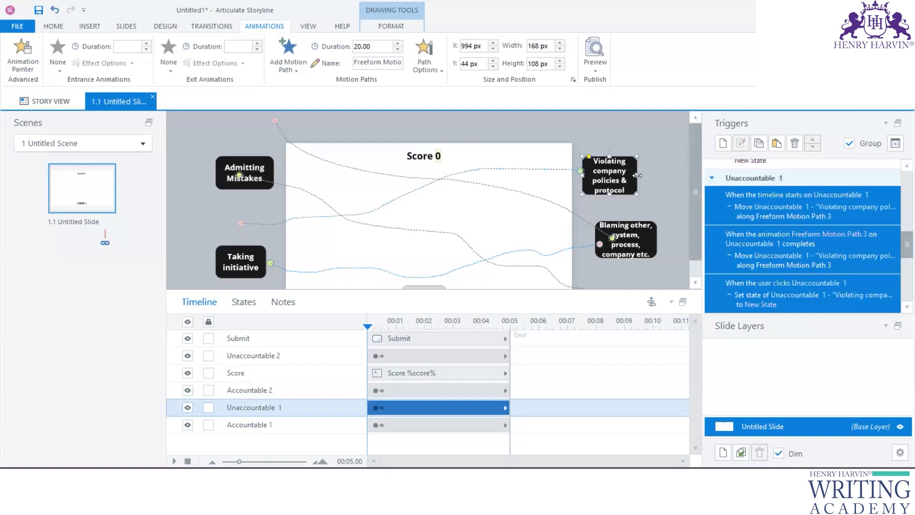
key("ctrl+v")
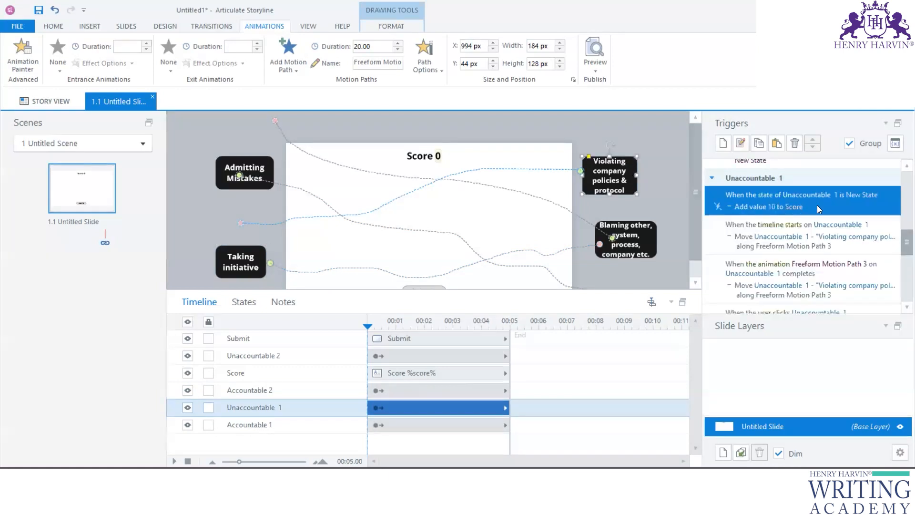
Step: Edit the Score trigger on Unaccountable 1 to subtract 5 from Score
left_click(741, 143)
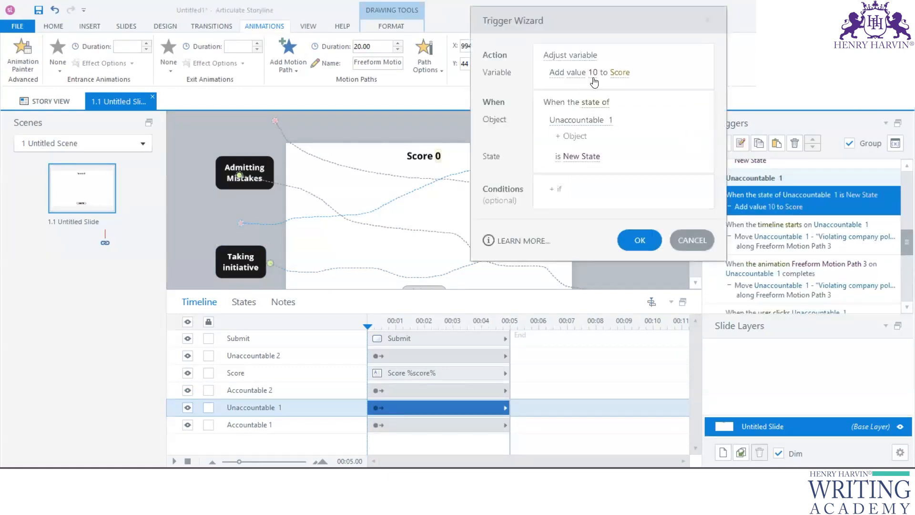
left_click(555, 72)
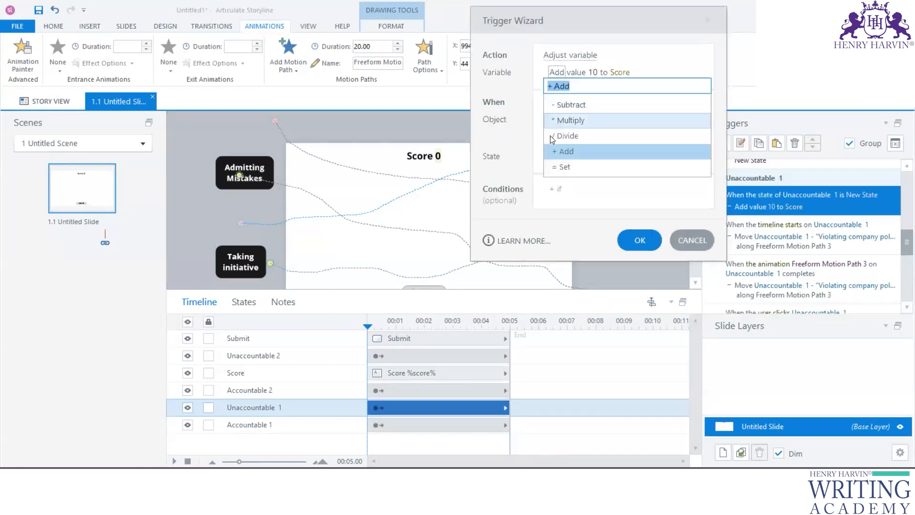
left_click(571, 105)
left_click(608, 72)
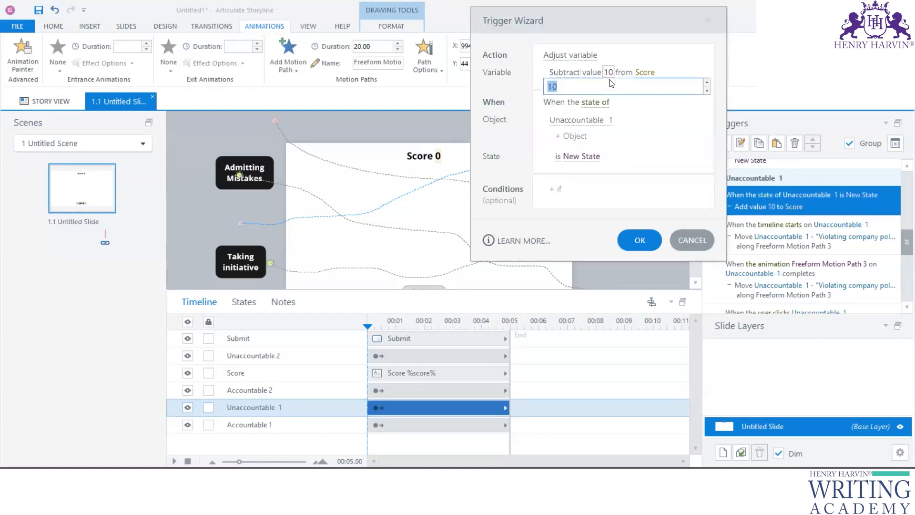
type("5")
Step: Review the additional objects available for the Unaccountable 1 state condition and save the trigger with only Unaccountable 1
left_click(667, 137)
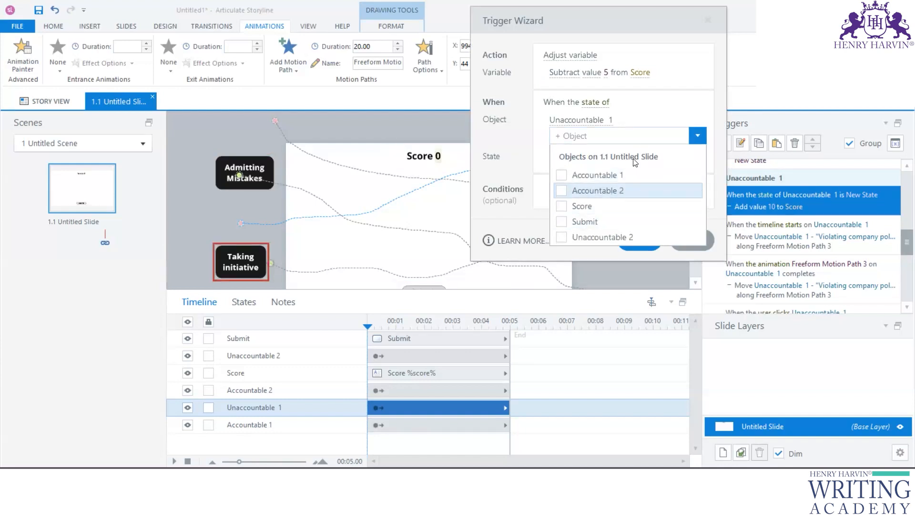
left_click(667, 117)
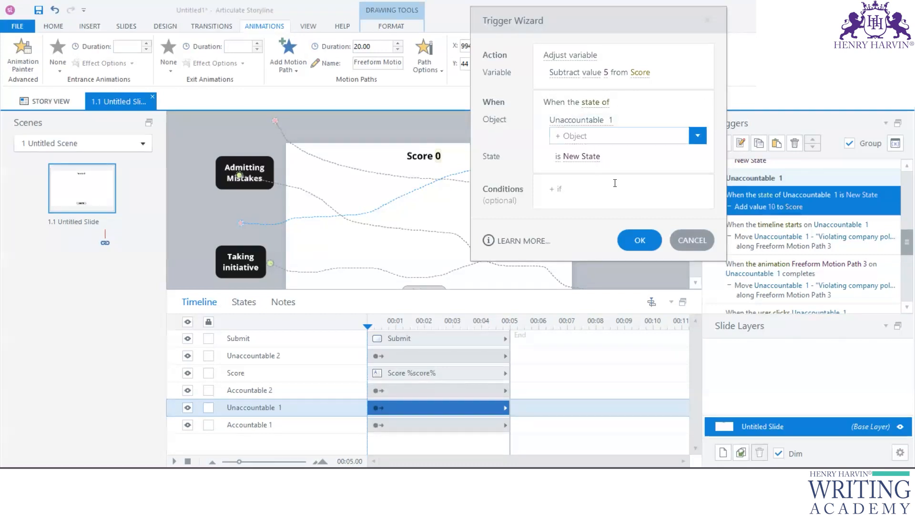
left_click(603, 136)
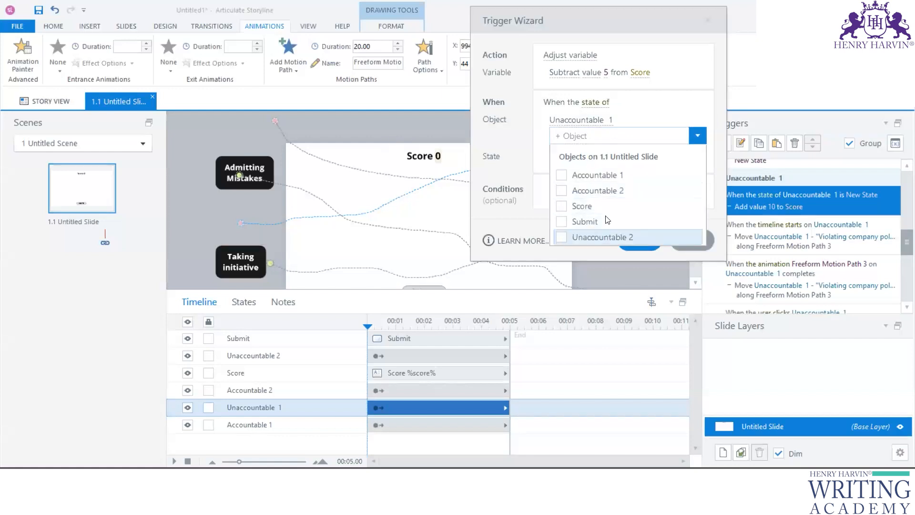
left_click(675, 27)
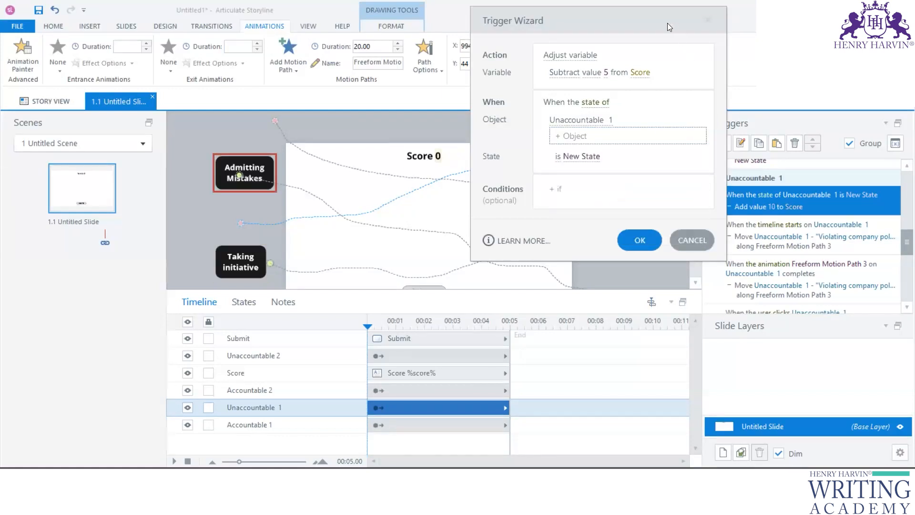
left_click_drag(667, 23, 403, 23)
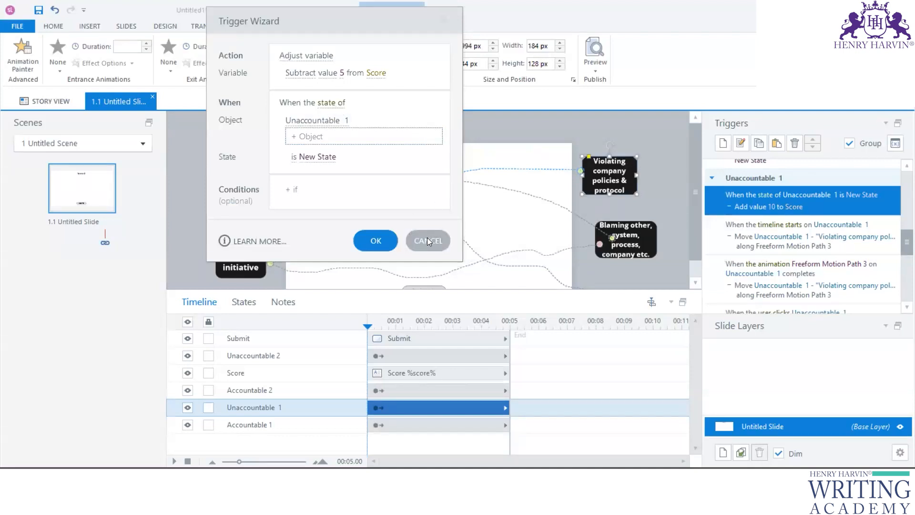
left_click(348, 137)
left_click(402, 113)
left_click(379, 246)
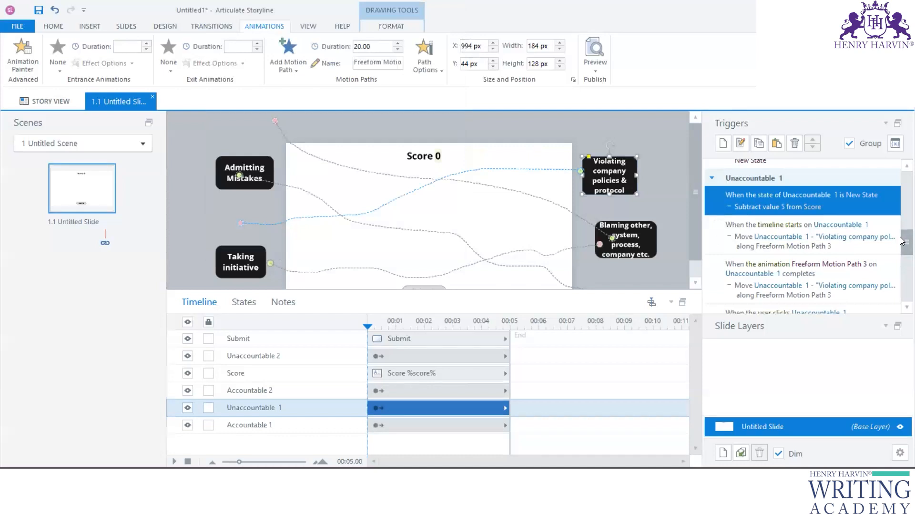
Step: Paste the Score trigger onto Unaccountable 2 and edit it to subtract 5 from Score
scroll(800, 239, "down", 1)
left_click(648, 247)
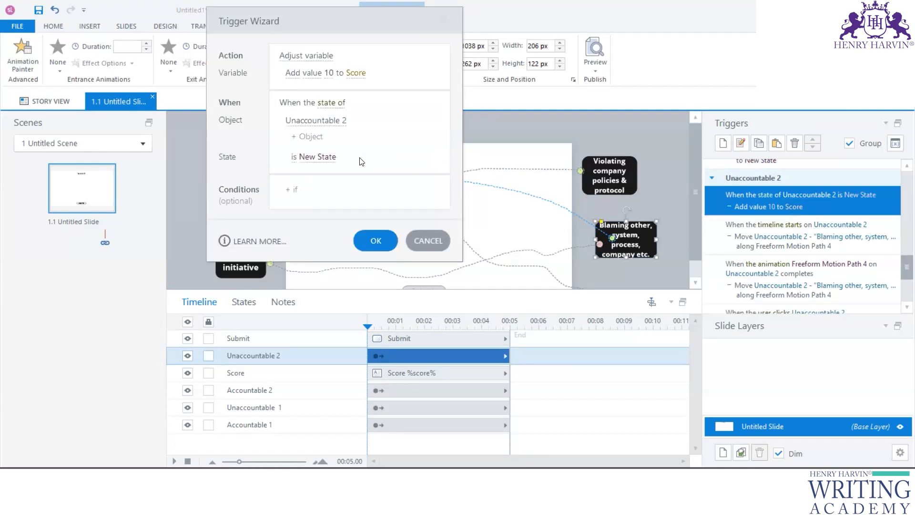
left_click(295, 74)
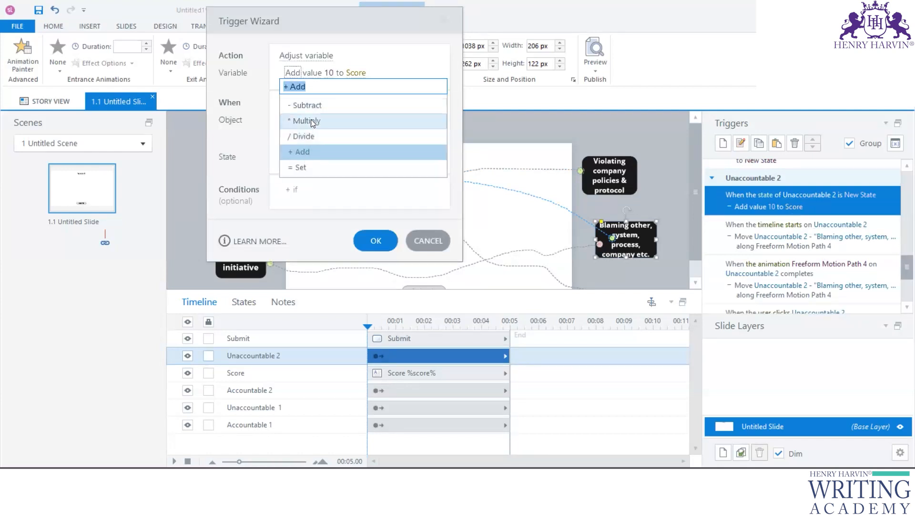
left_click(312, 105)
left_click(344, 74)
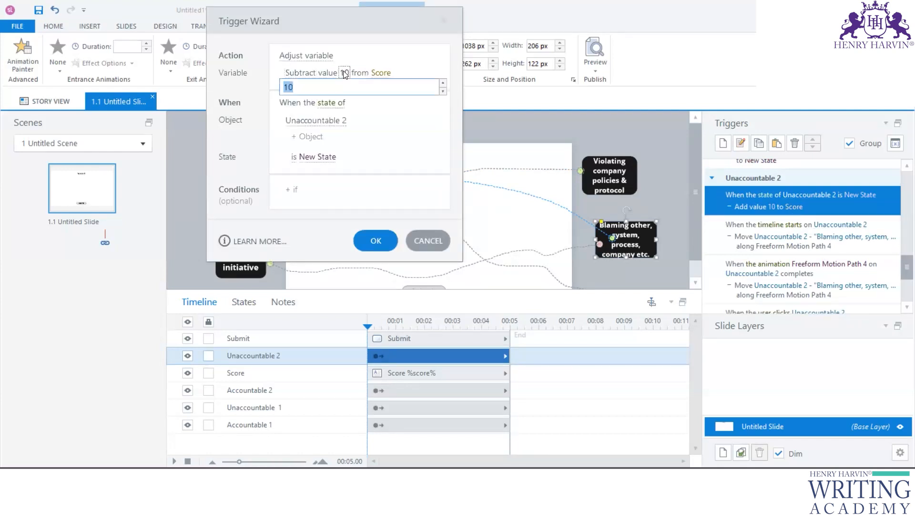
type("5")
left_click(376, 241)
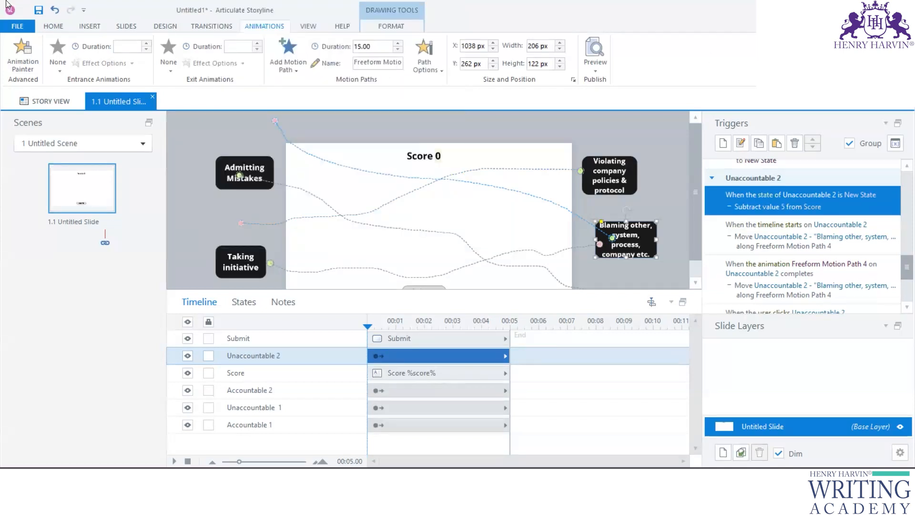
scroll(810, 262, "up", 10)
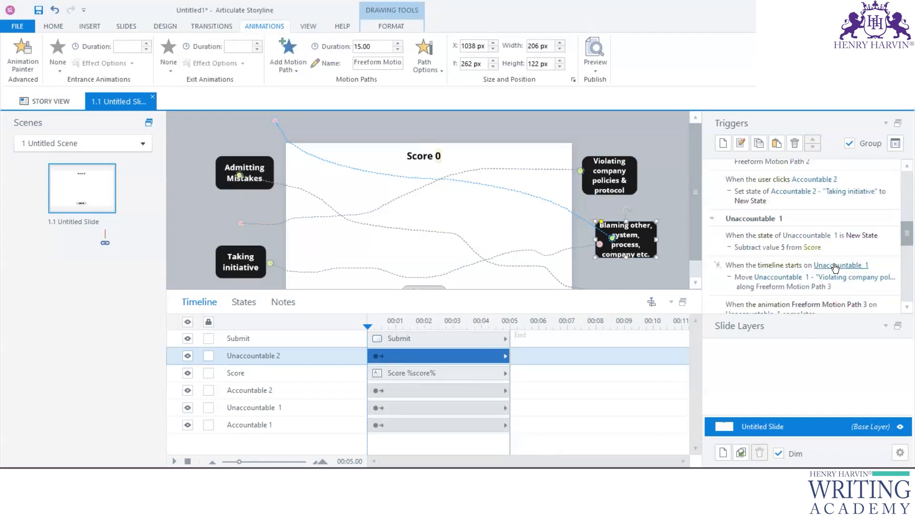
Step: Add a trigger that sets Unaccountable 2 to the Normal state when Unaccountable 2 enters the slide
scroll(834, 266, "down", 3)
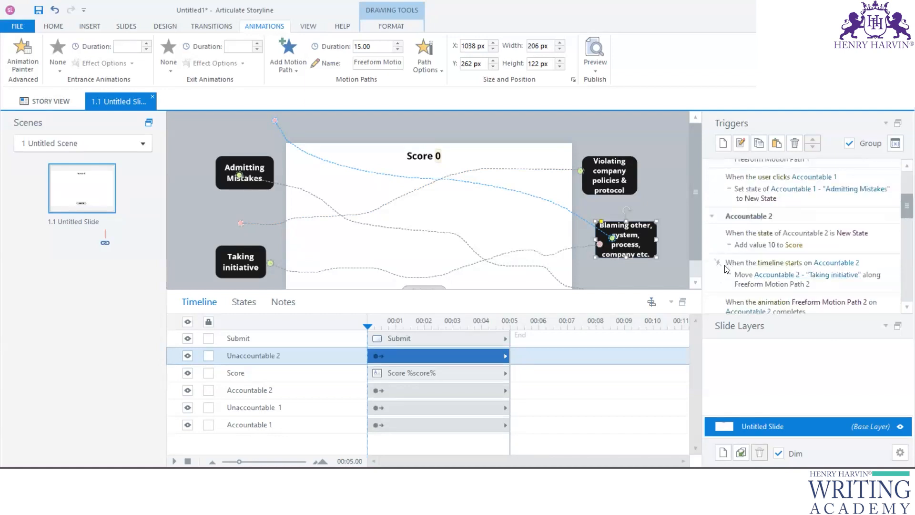
left_click(723, 143)
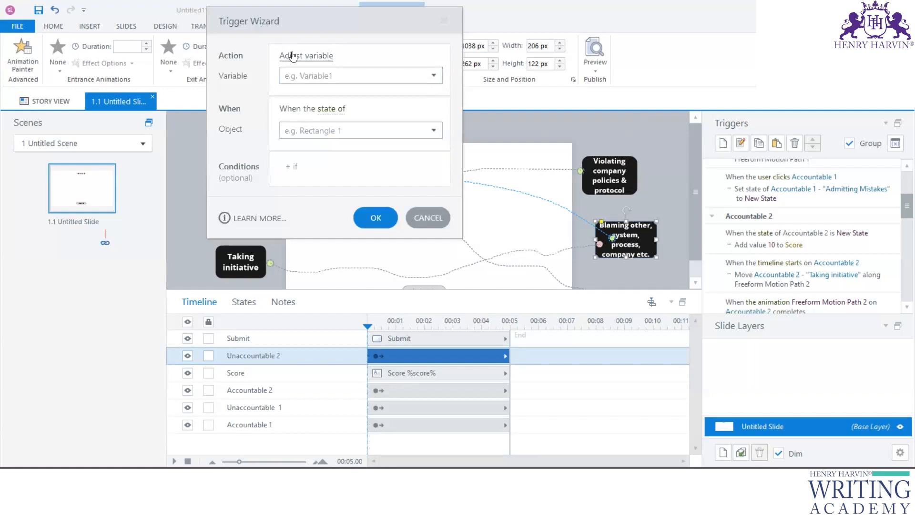
left_click(313, 56)
left_click(313, 56)
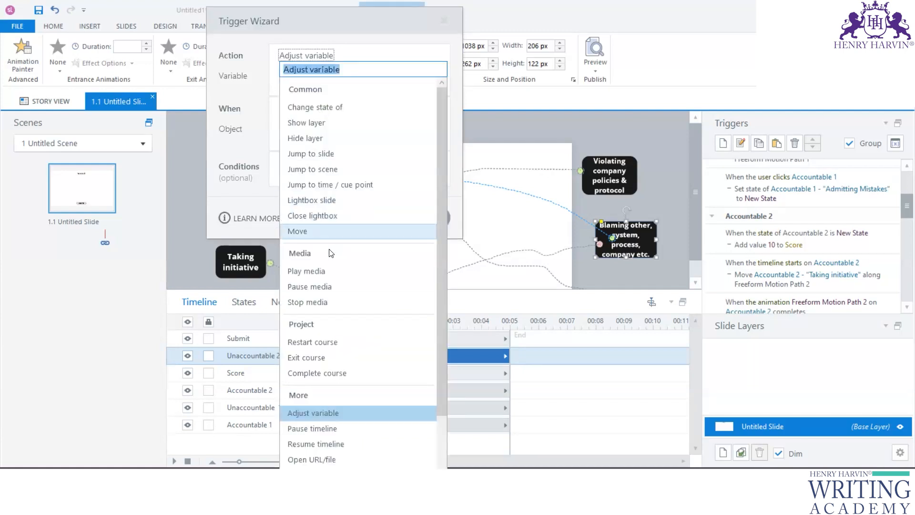
left_click(323, 105)
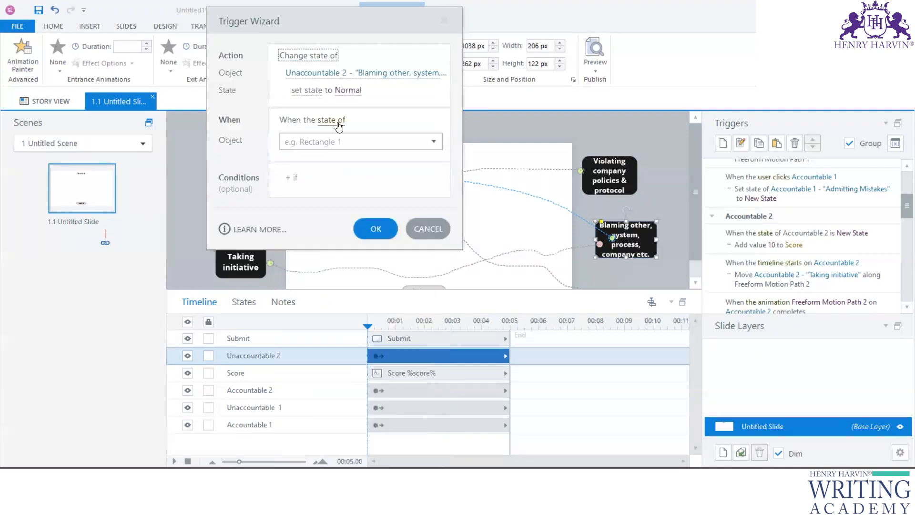
left_click(338, 127)
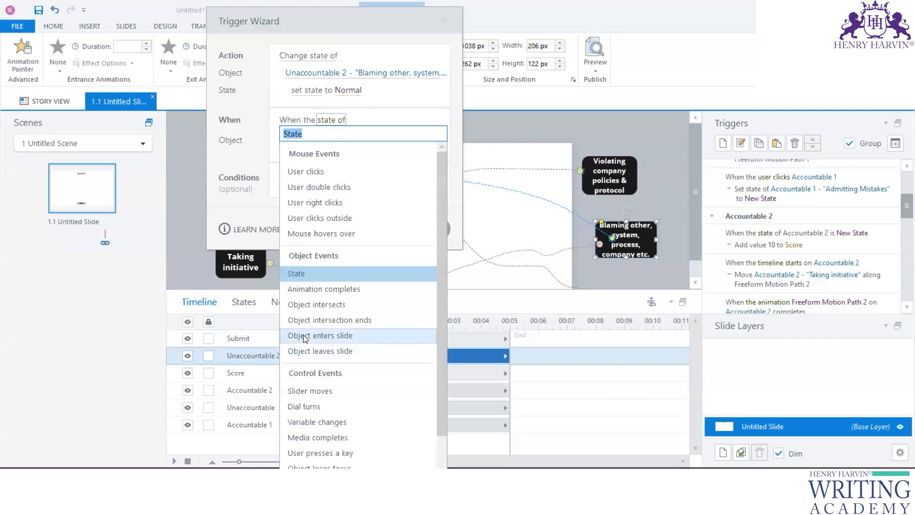
left_click(329, 339)
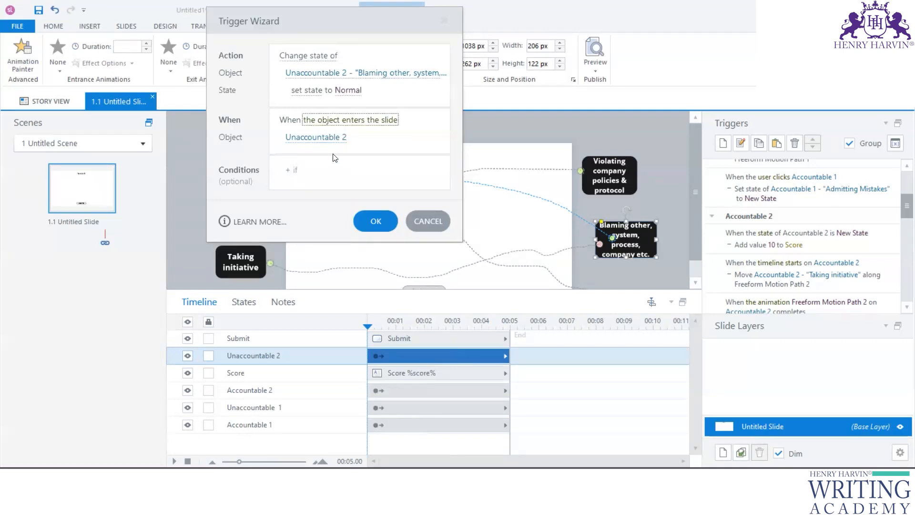
left_click(366, 222)
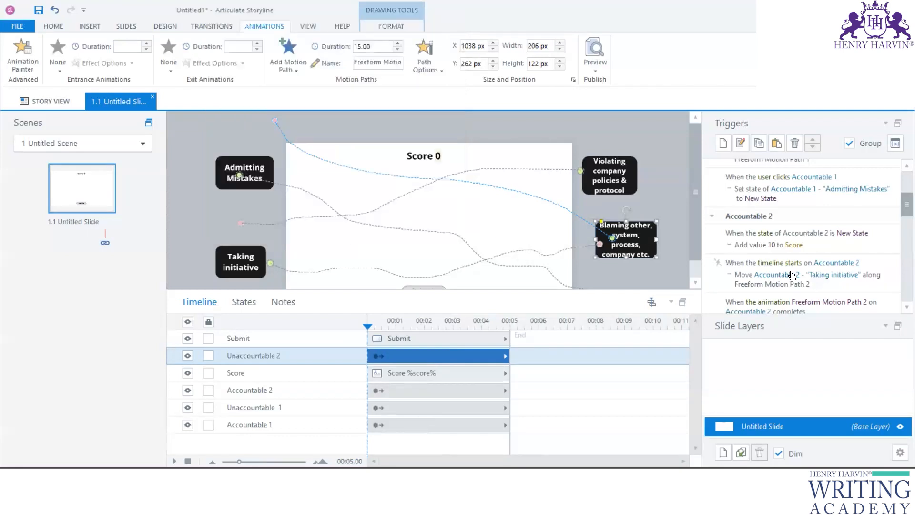
Step: Copy Unaccountable 2's enters-the-slide trigger onto the Admitting Mistakes, Taking initiative, and Violating company policies & protocol shapes
left_click_drag(901, 206, 902, 289)
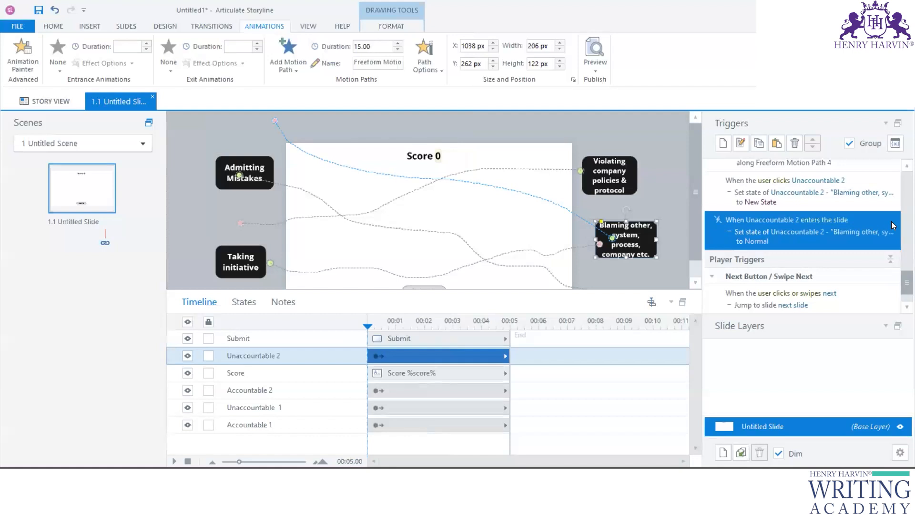
left_click(264, 183)
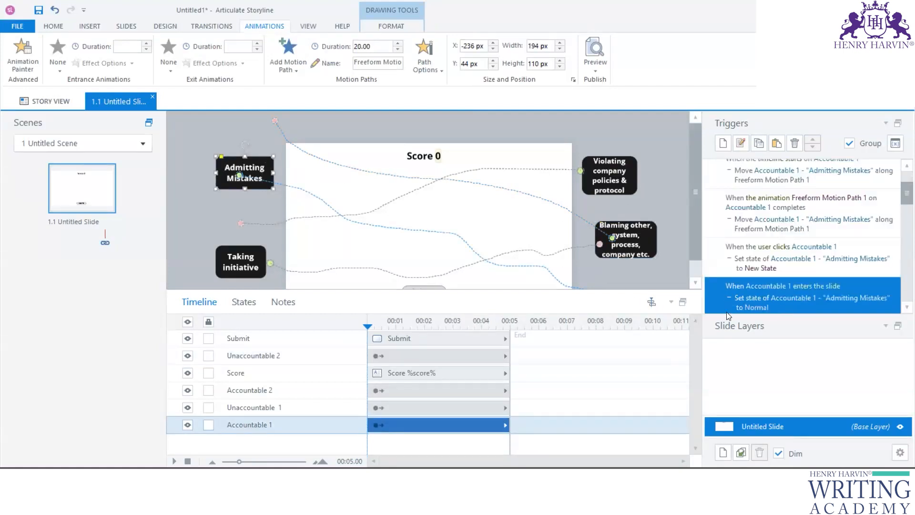
left_click(259, 247)
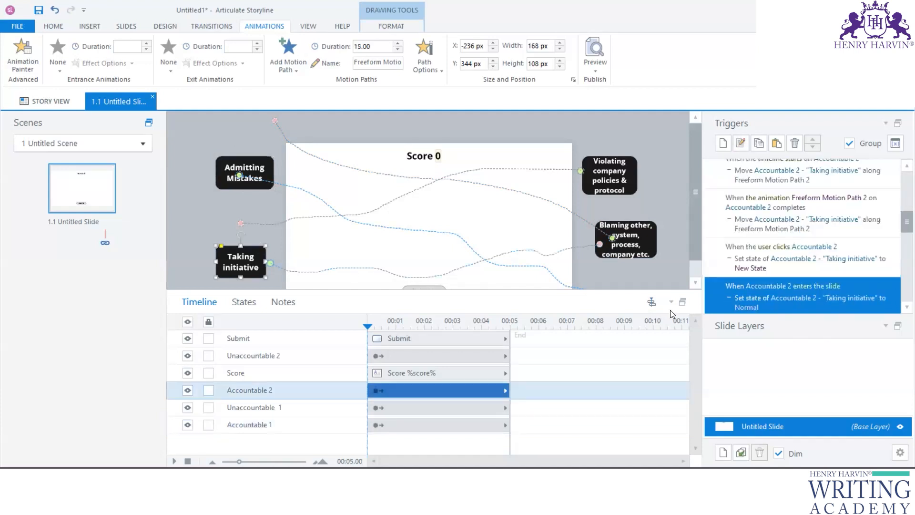
left_click(636, 186)
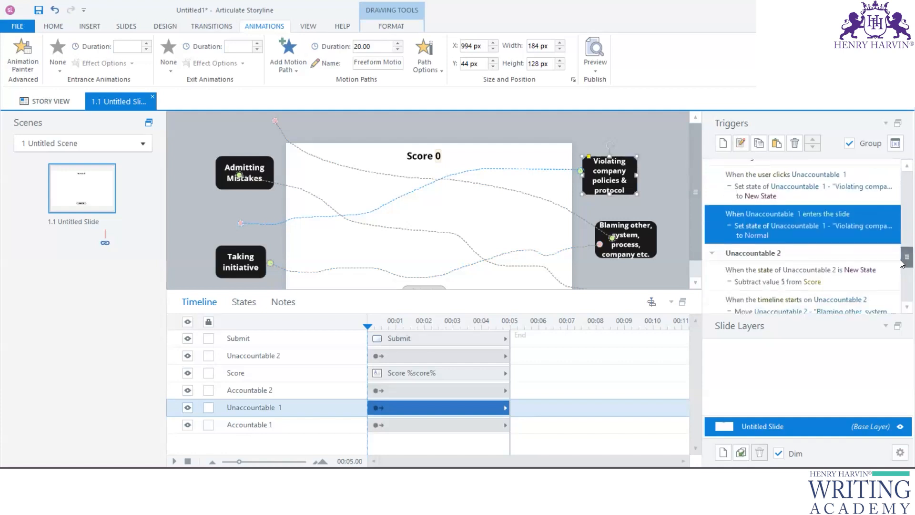
left_click_drag(901, 269, 902, 179)
Step: Start a new trigger from the Submit button that changes the state of Submit to Normal
left_click_drag(424, 287, 424, 333)
left_click(431, 288)
left_click(722, 142)
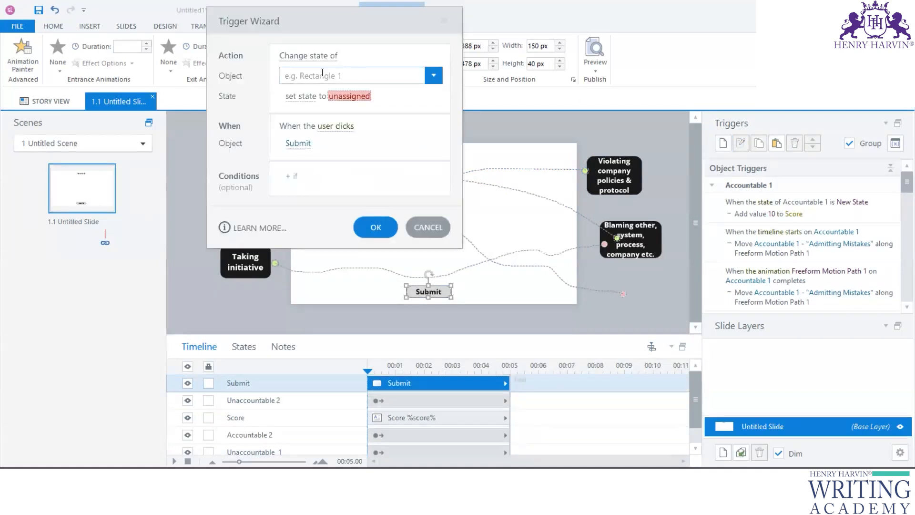
left_click(434, 75)
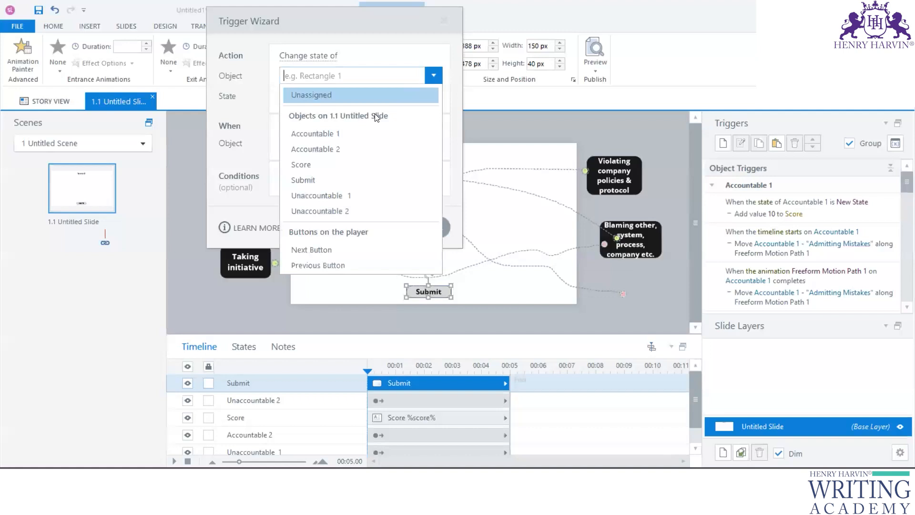
left_click(337, 178)
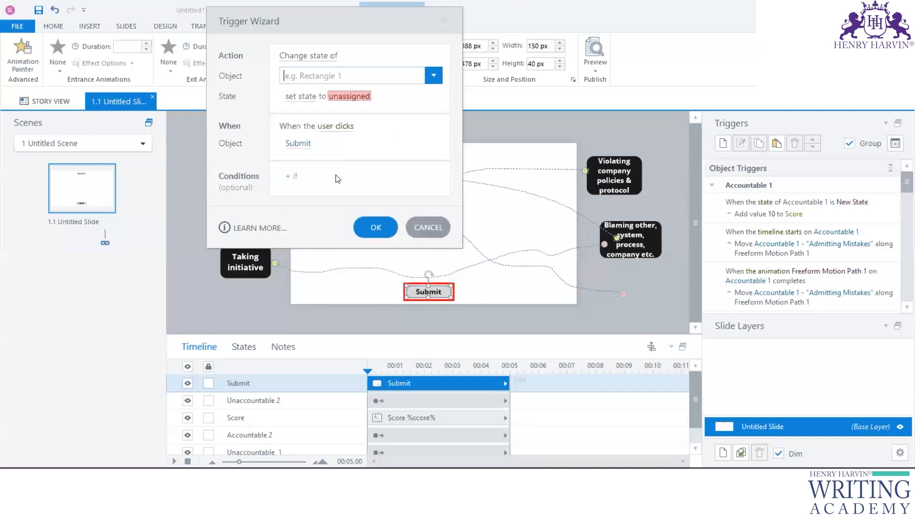
Step: Make the Submit trigger fire when the Score variable changes
left_click(339, 120)
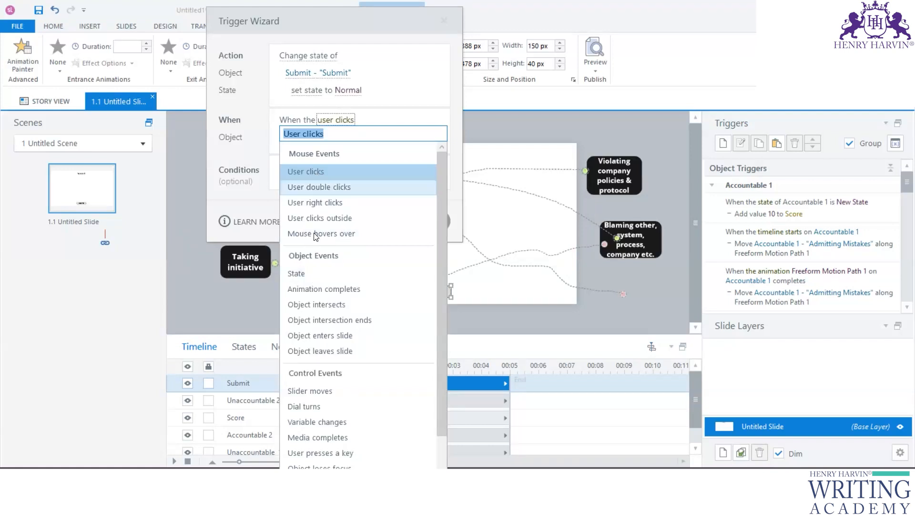
left_click(321, 170)
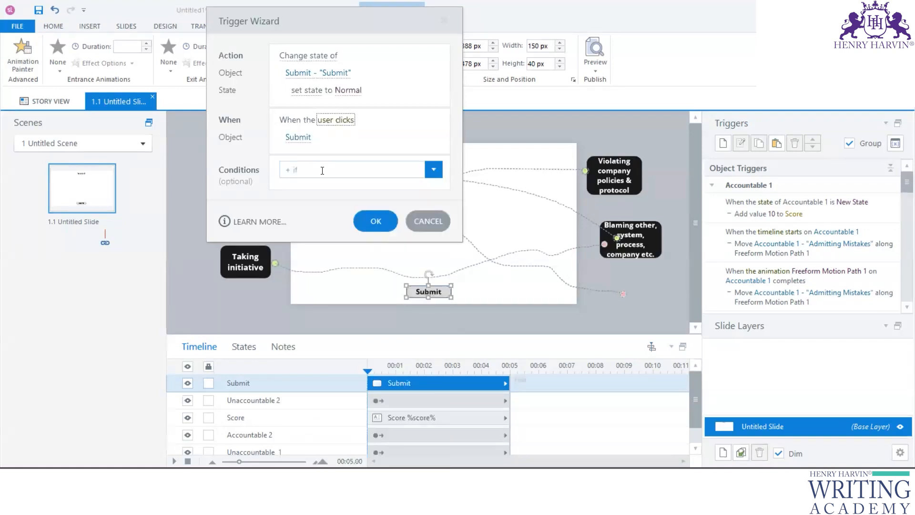
left_click(339, 119)
scroll(350, 451, "down", 3)
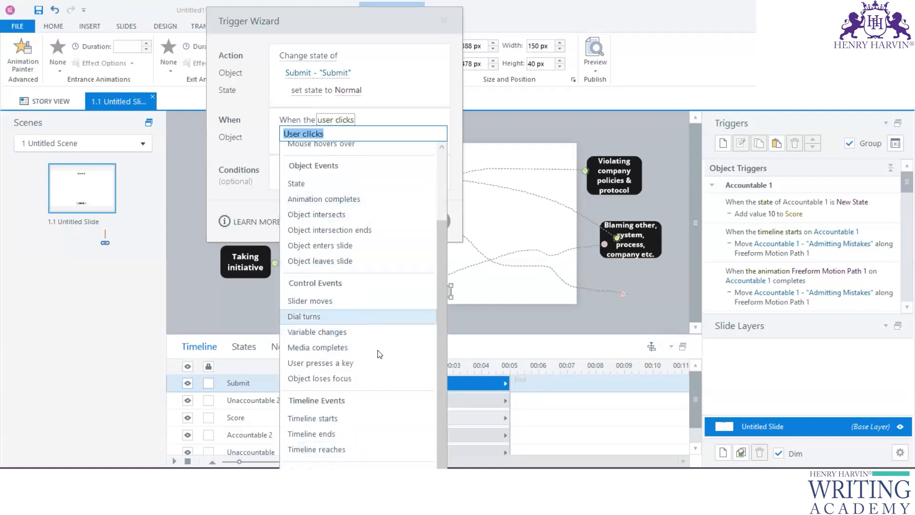
scroll(379, 308, "up", 3)
scroll(380, 305, "down", 3)
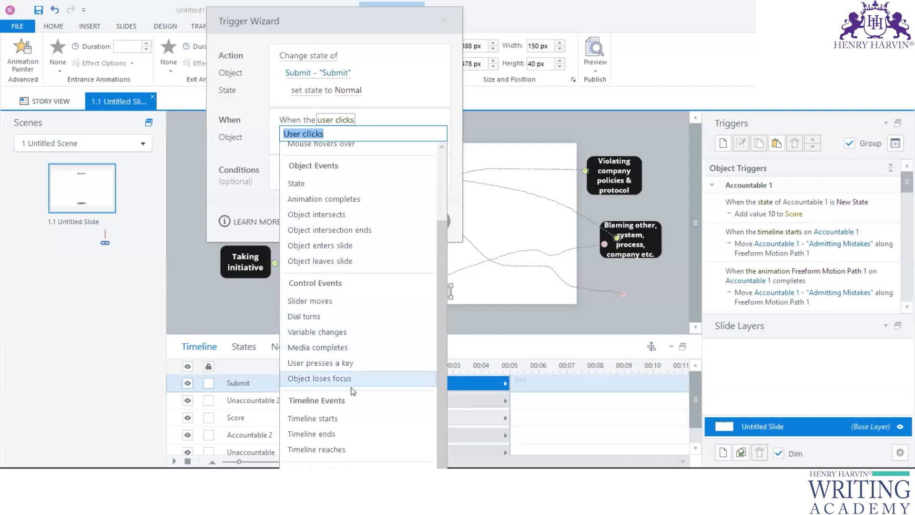
left_click(332, 332)
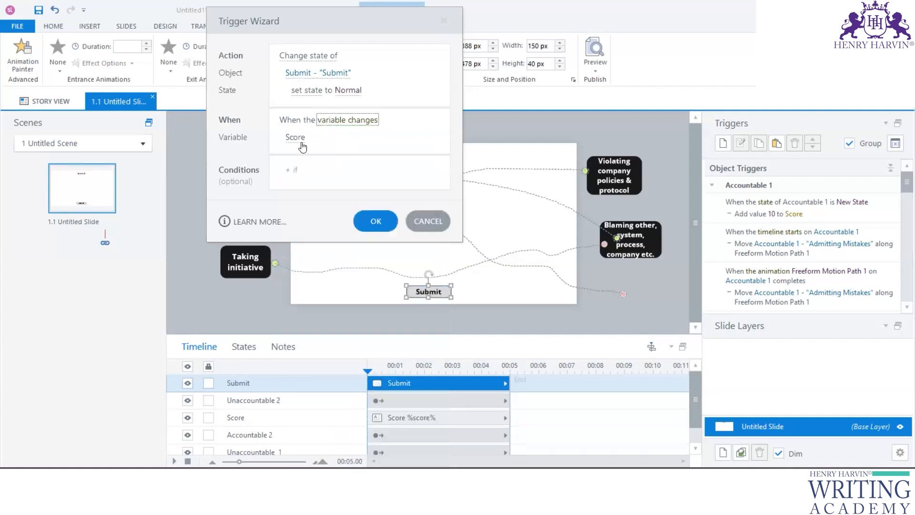
Step: Try to enter 20 as the variable for the Submit trigger and save the trigger
left_click(303, 141)
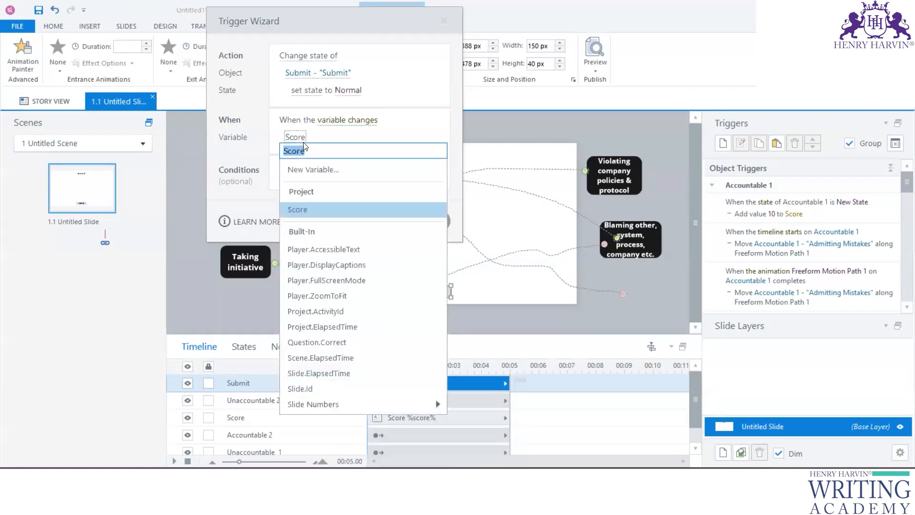
left_click(347, 19)
left_click_drag(347, 19, 472, 20)
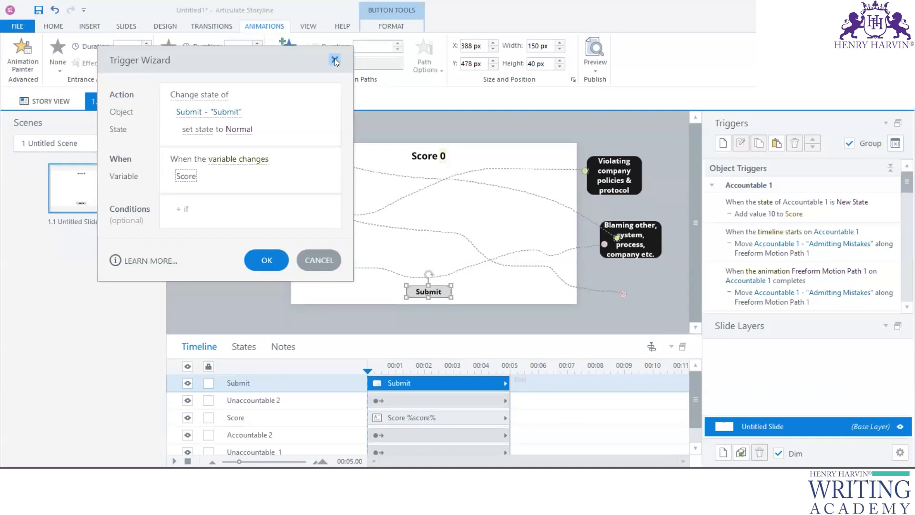
left_click(192, 179)
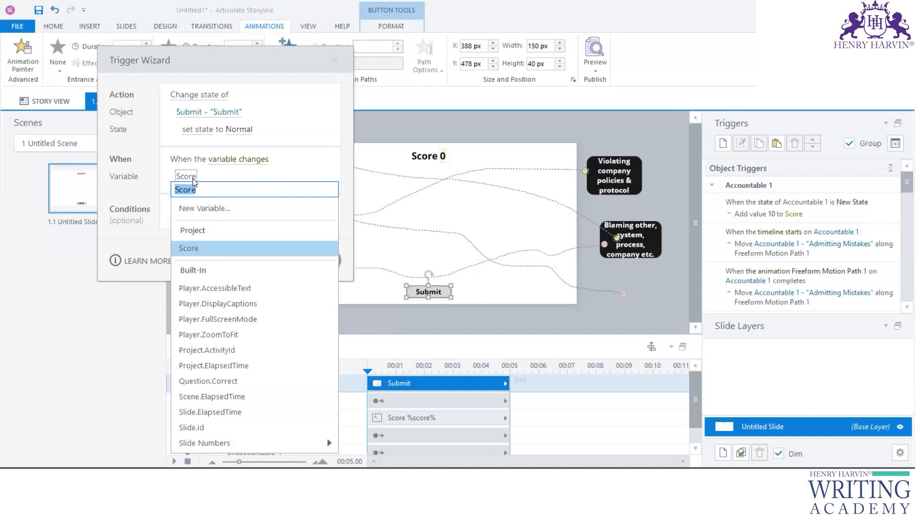
type("20")
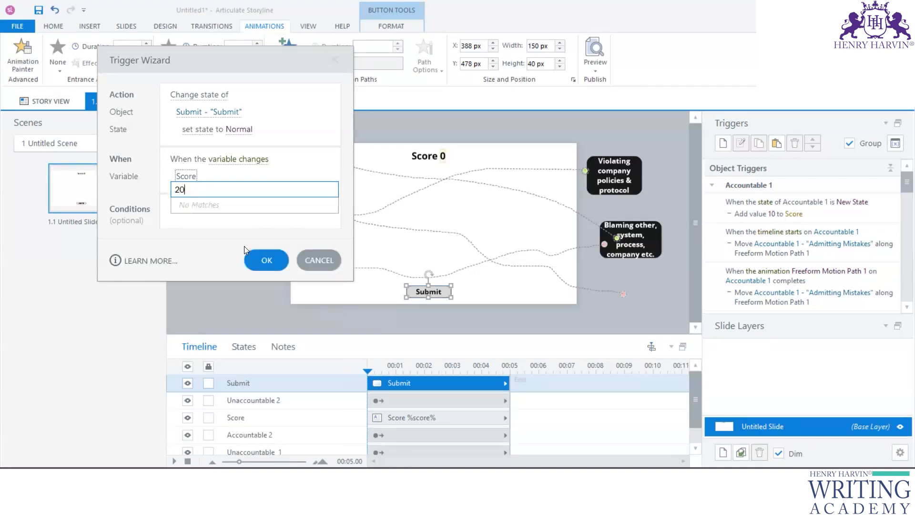
left_click(266, 260)
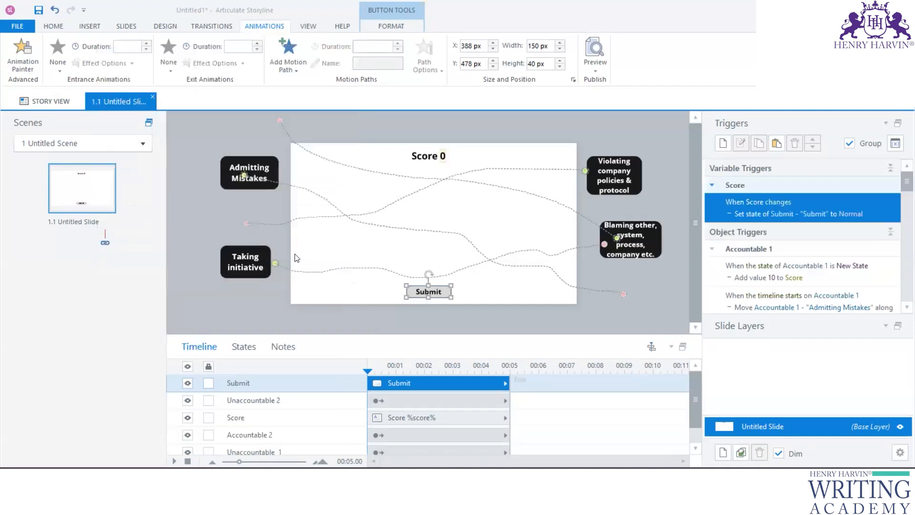
Step: Set the value that Accountable 1's New State trigger adds to Score to 15
left_click(776, 277)
left_click(783, 278)
type("15")
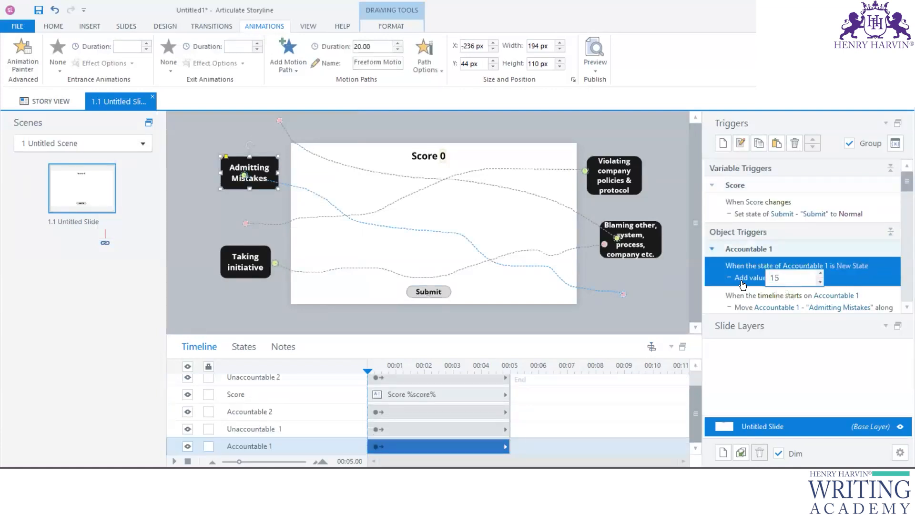
left_click(697, 286)
Step: Set the value that Accountable 2's New State trigger adds to Score to 15
scroll(785, 285, "down", 5)
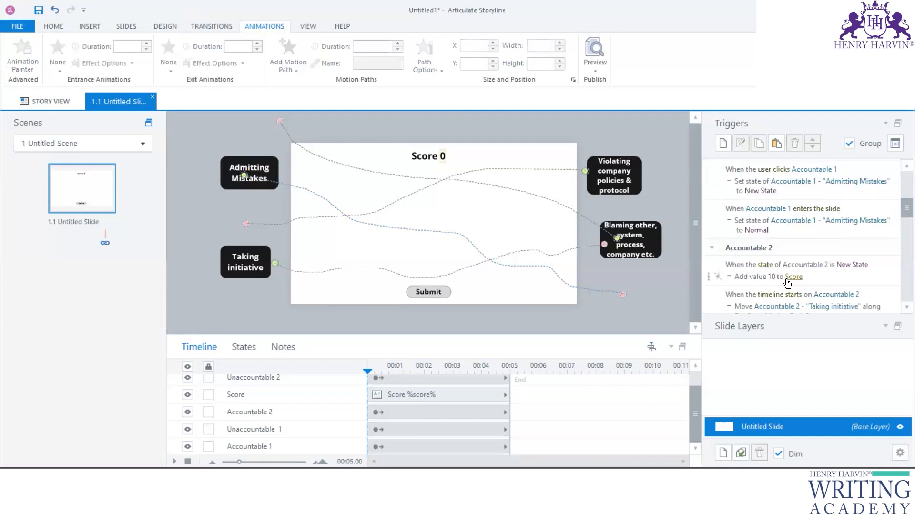
left_click(775, 281)
left_click(775, 278)
type("15")
left_click(681, 305)
Step: Edit the Submit trigger, keeping the Score variable change event, and add the condition Score equal to value 20
scroll(775, 239, "up", 5)
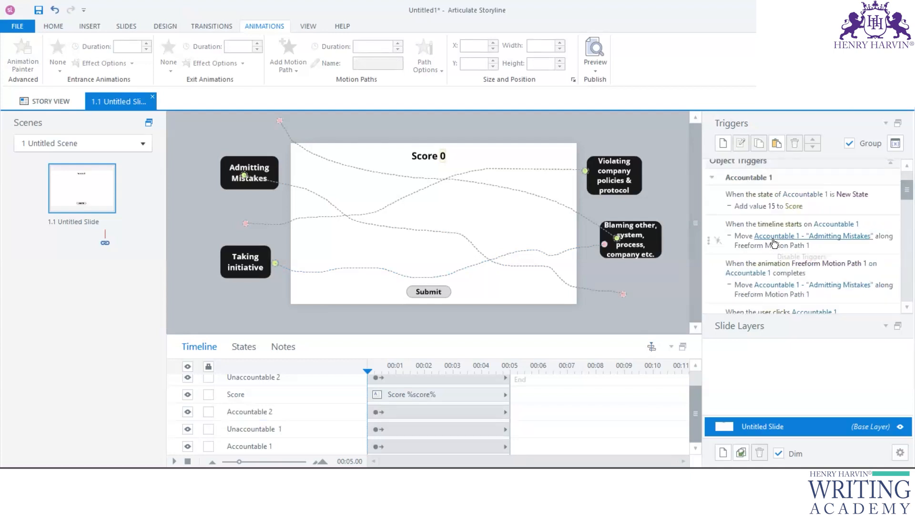
double_click(826, 203)
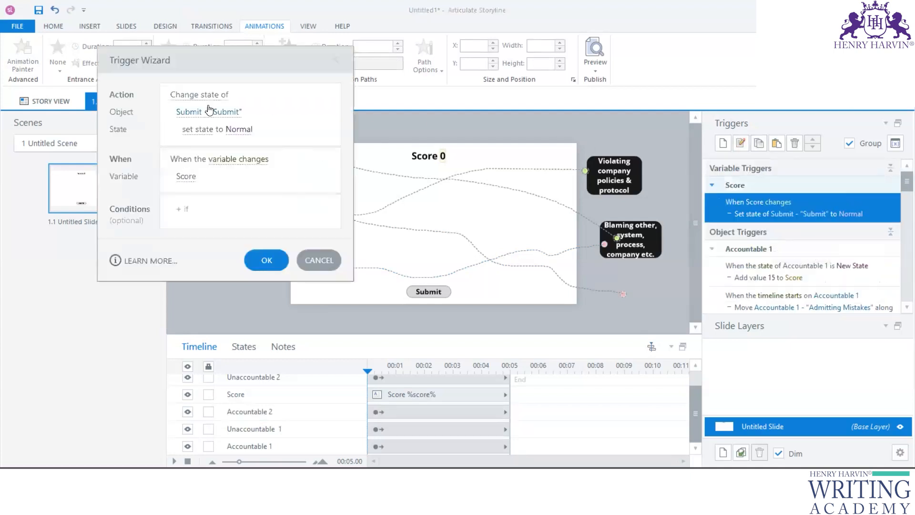
left_click(187, 176)
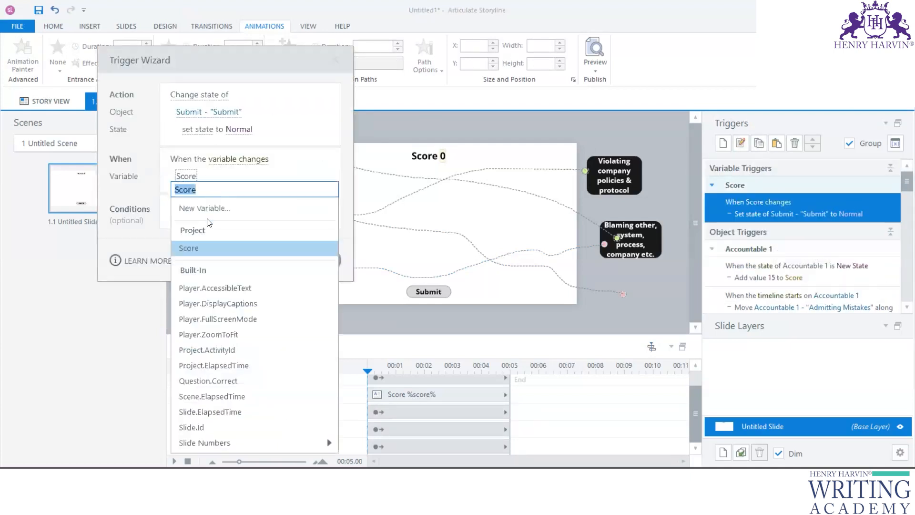
left_click(200, 249)
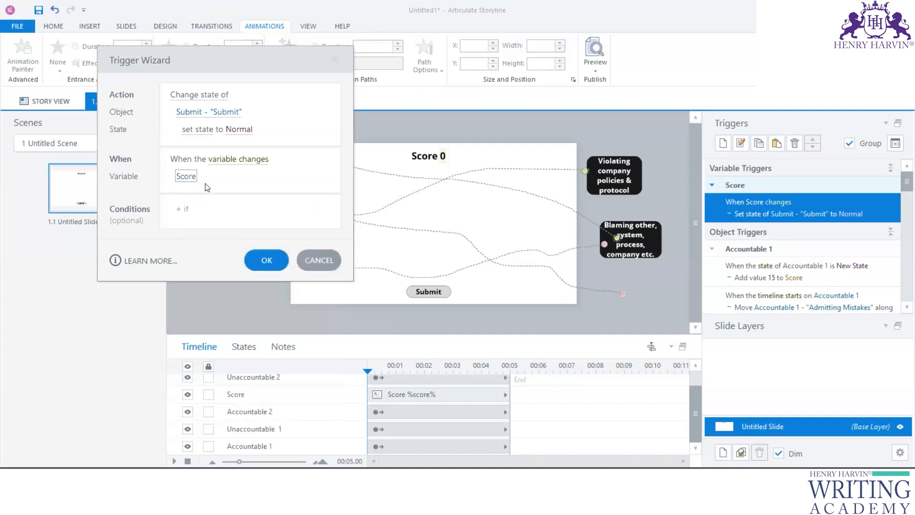
left_click(230, 161)
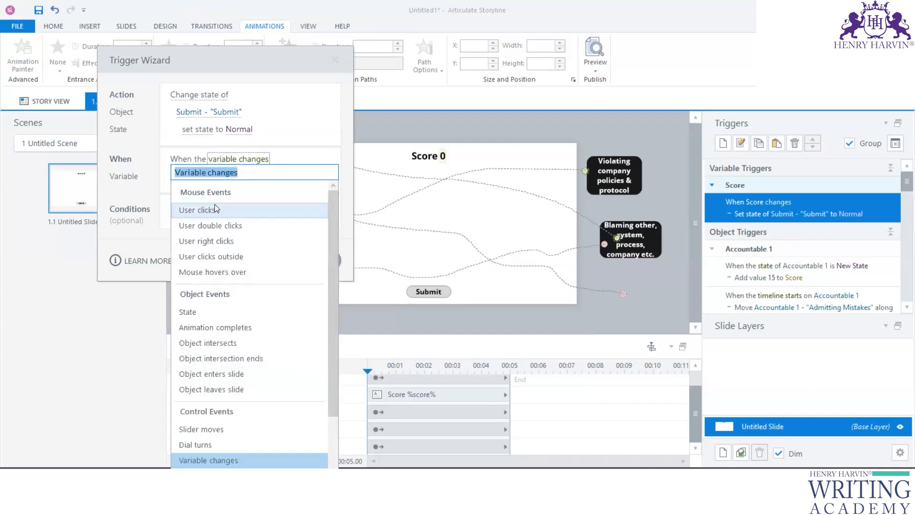
left_click(234, 460)
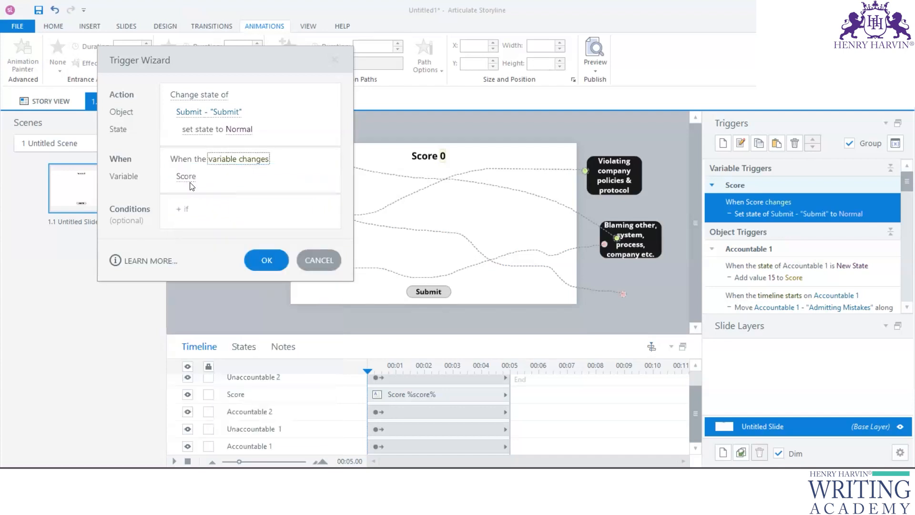
left_click(188, 214)
left_click(206, 291)
left_click(229, 207)
type("20")
left_click(258, 306)
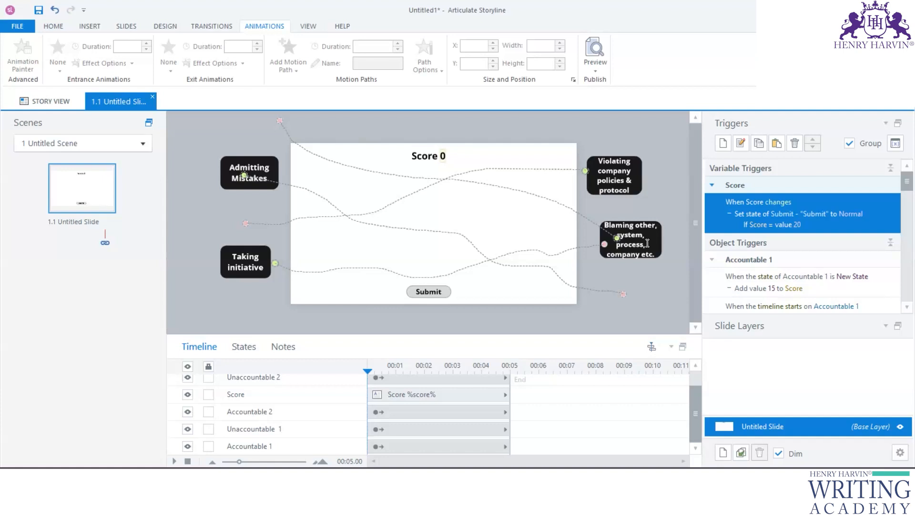
Step: Preview only this slide to test the moving shapes, score and Submit button
left_click(595, 62)
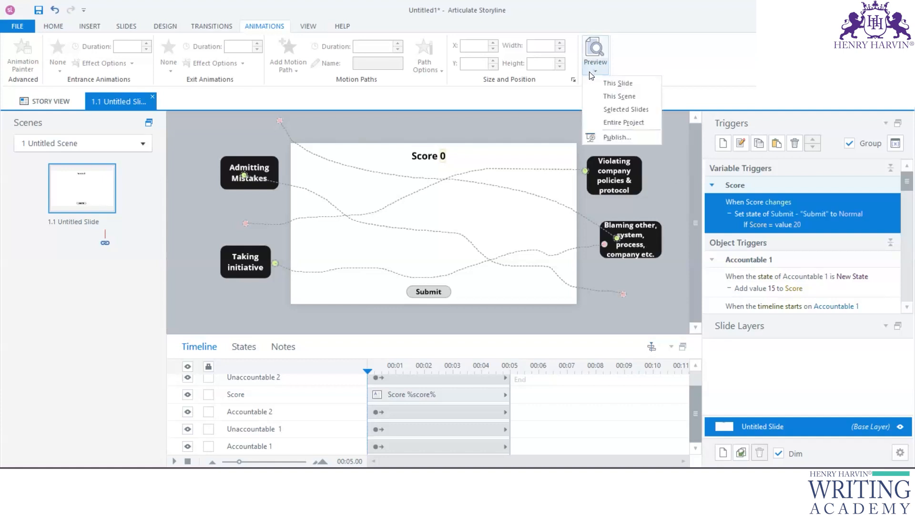
left_click(604, 82)
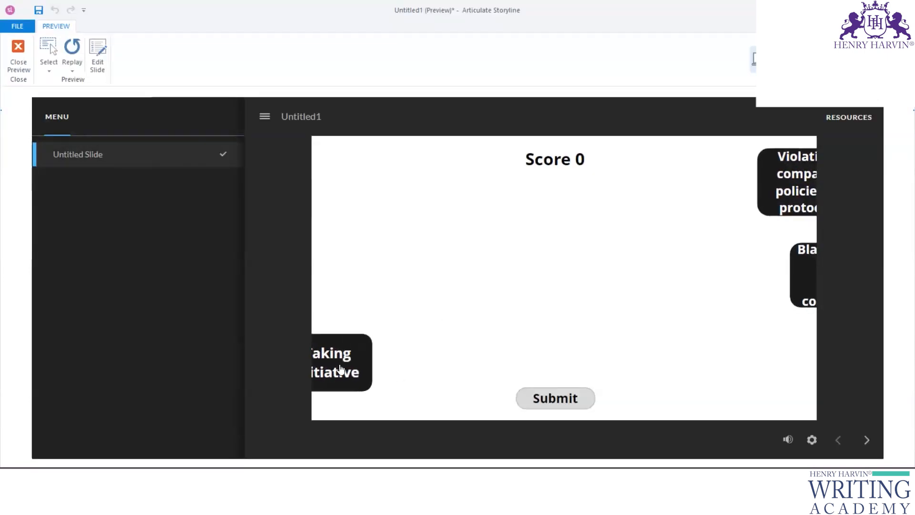
Step: Select the moving accountable and unaccountable shapes to test their state changes, the score and the Submit button, then end the preview
left_click(341, 368)
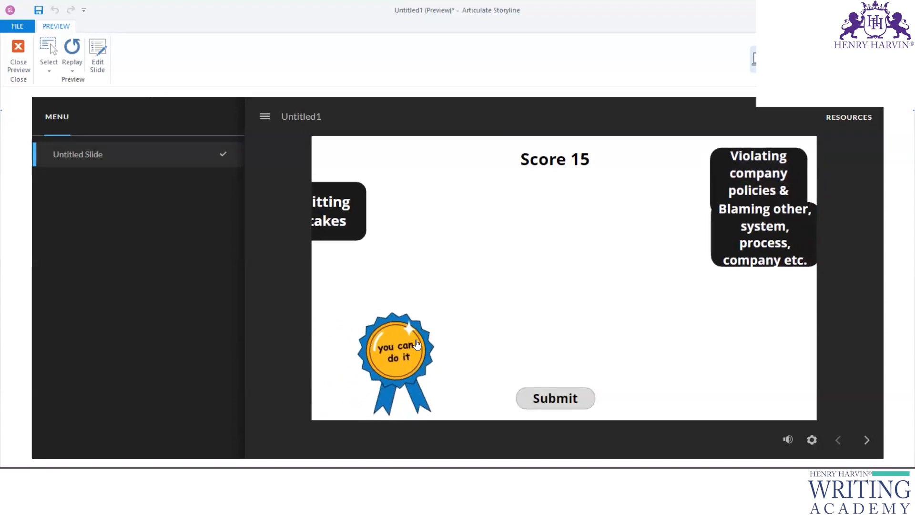
left_click(681, 227)
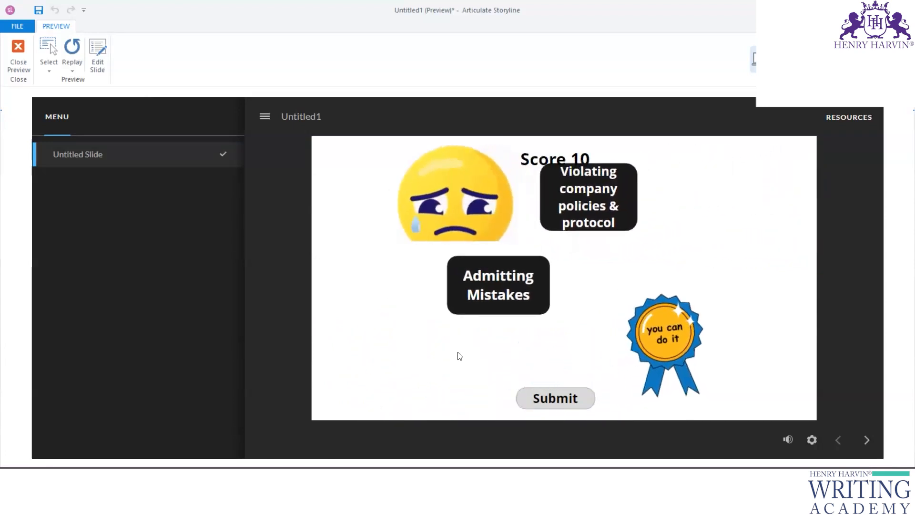
left_click(590, 301)
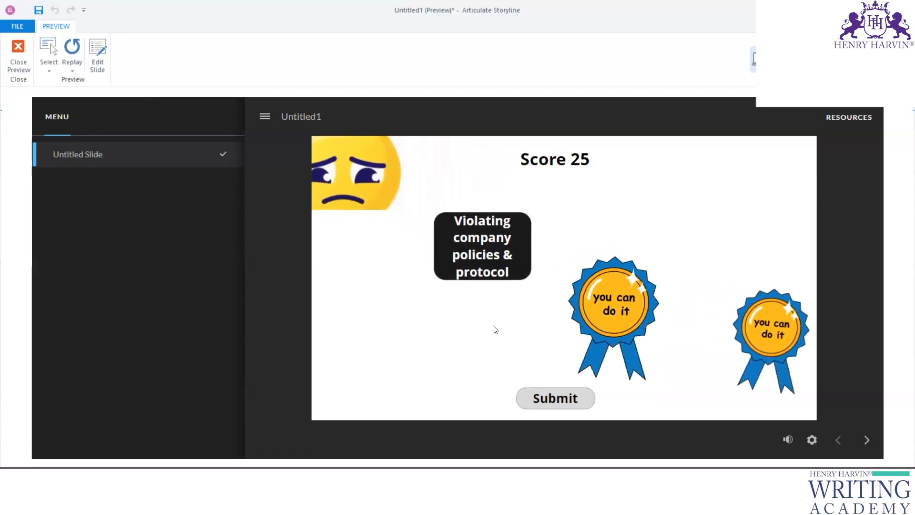
left_click(404, 278)
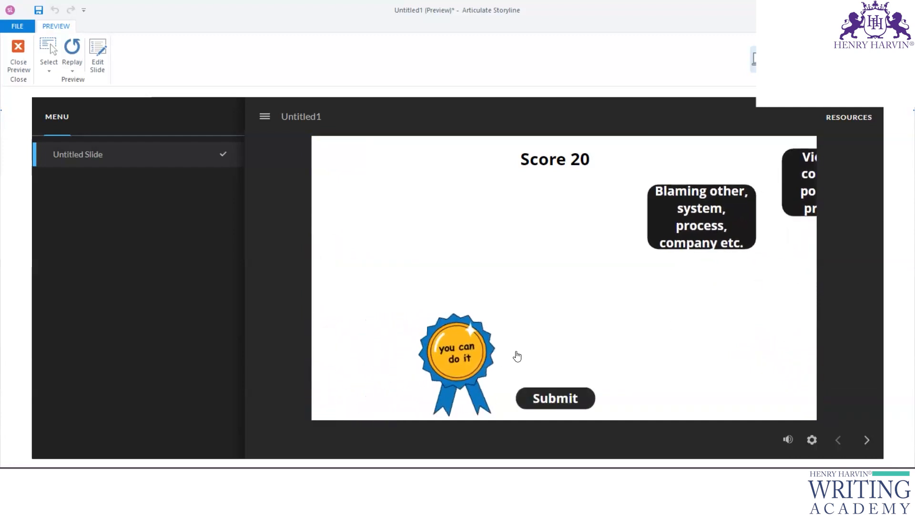
left_click(619, 229)
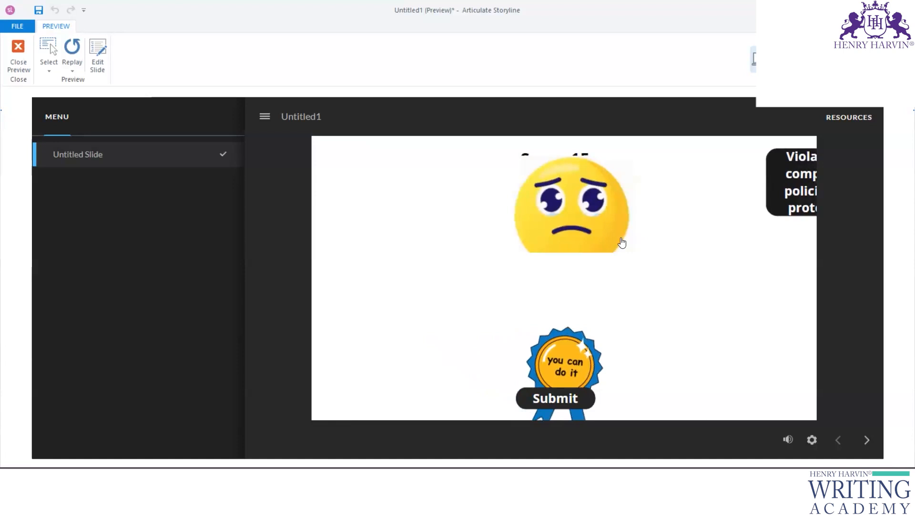
left_click(766, 208)
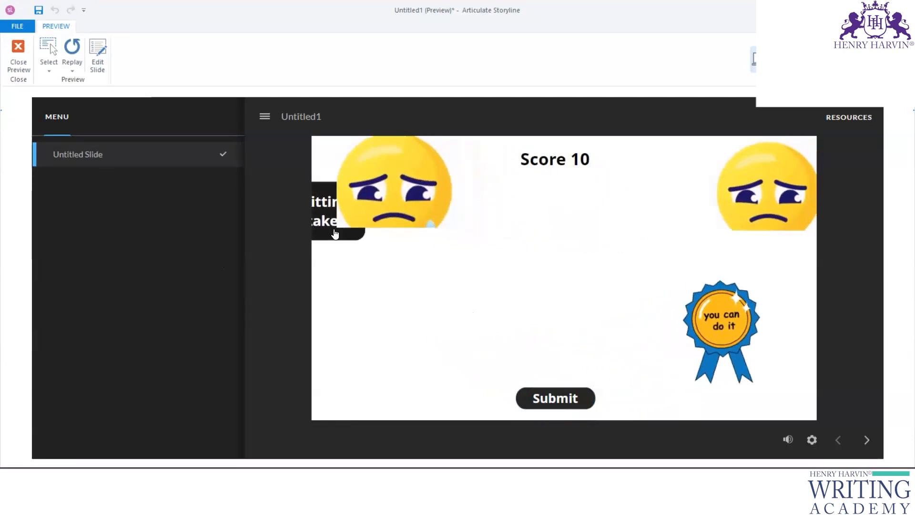
left_click(354, 236)
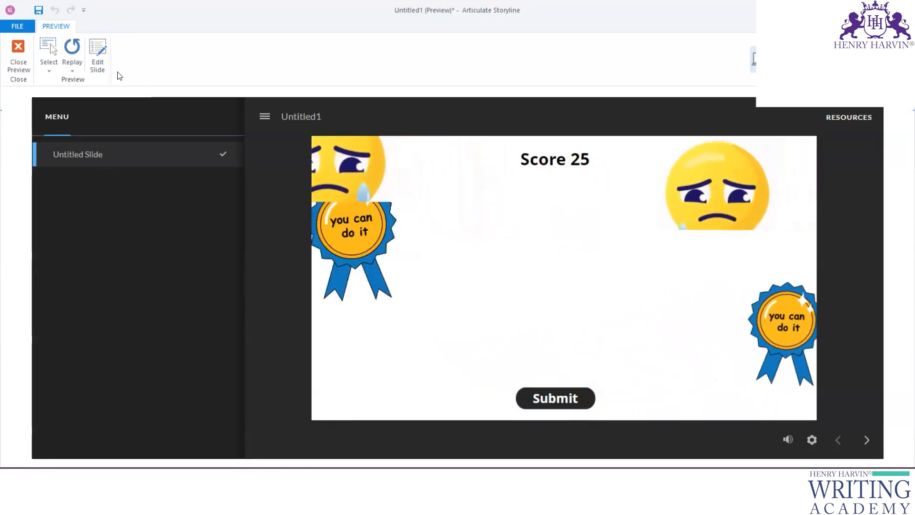
left_click(19, 61)
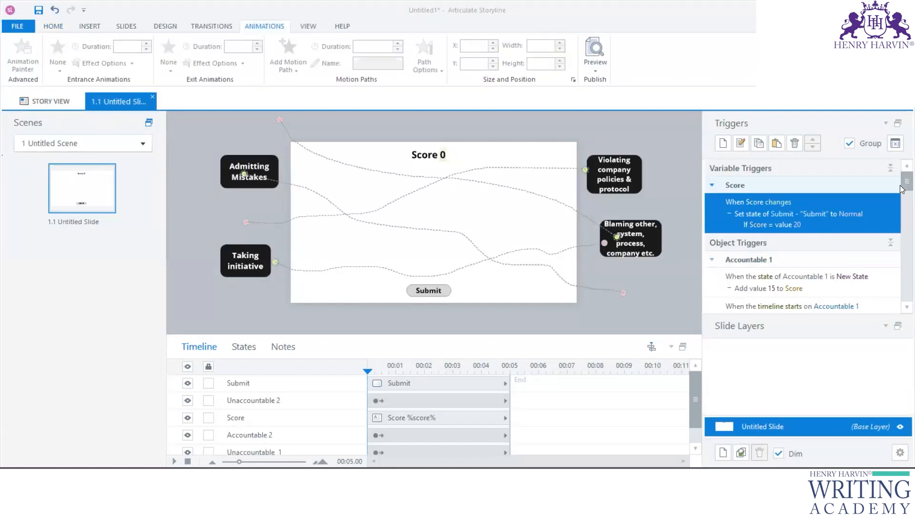
Step: Review the event and object settings of Accountable 1's trigger that sets its state to Normal, without saving any edit
left_click_drag(900, 189, 902, 210)
left_click(891, 265)
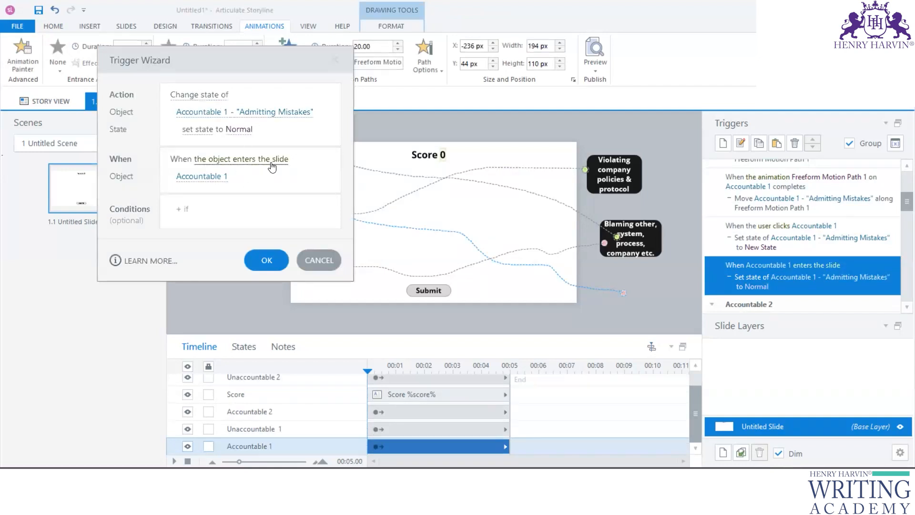
left_click(208, 177)
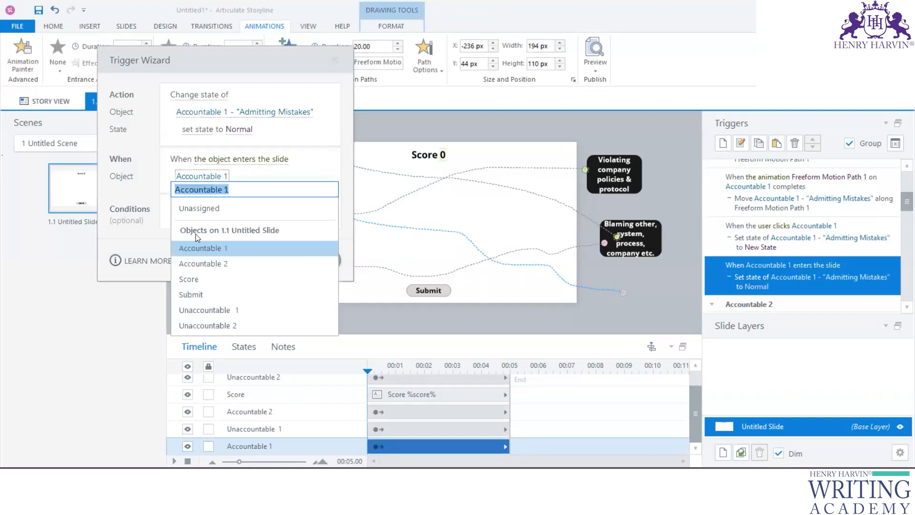
left_click(209, 250)
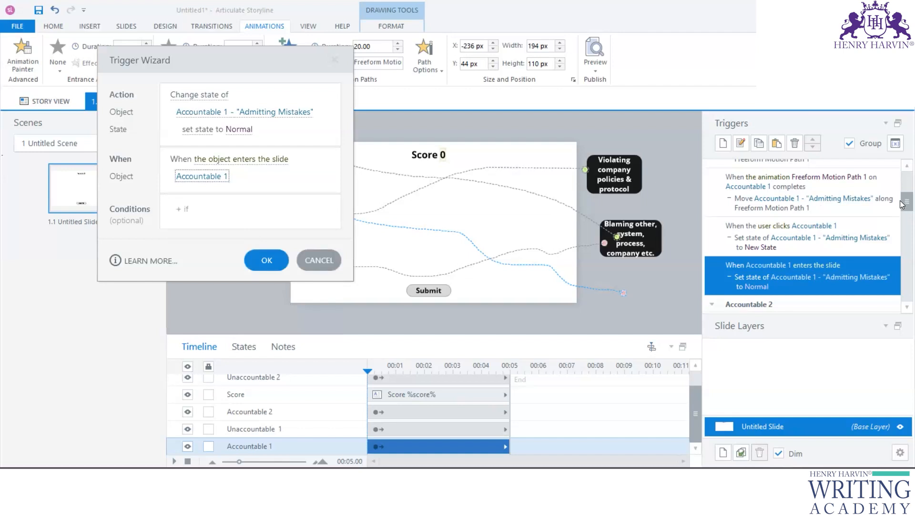
left_click(324, 260)
Step: Review Accountable 2's Normal-state trigger, choosing Object enters slide as the event and Accountable 2 as the event object
left_click_drag(902, 203, 902, 227)
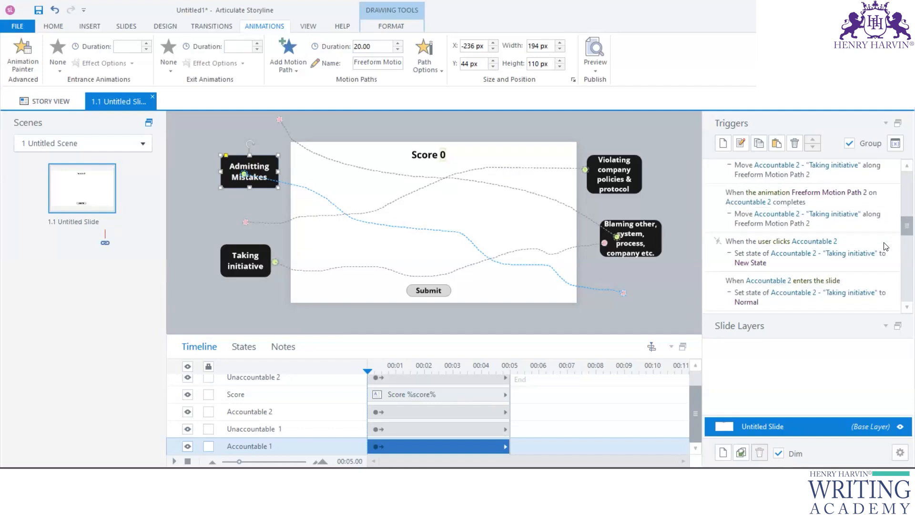
double_click(875, 285)
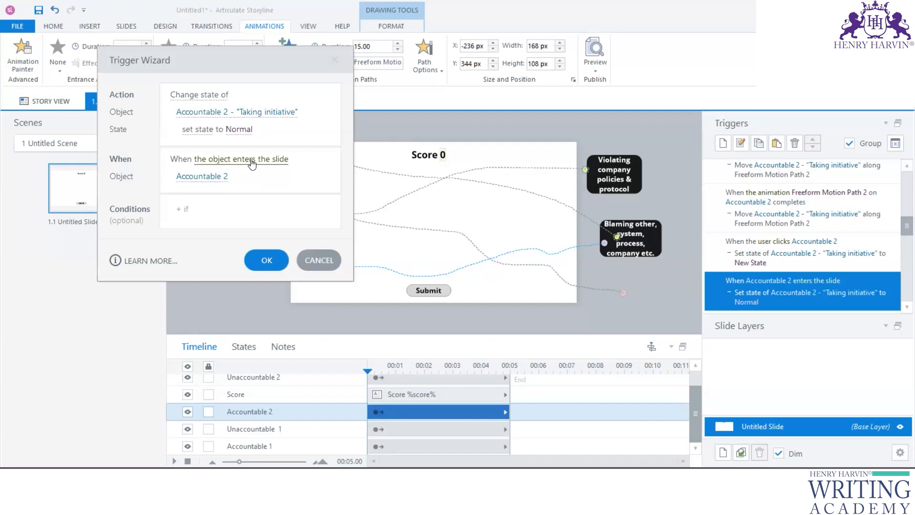
left_click(253, 162)
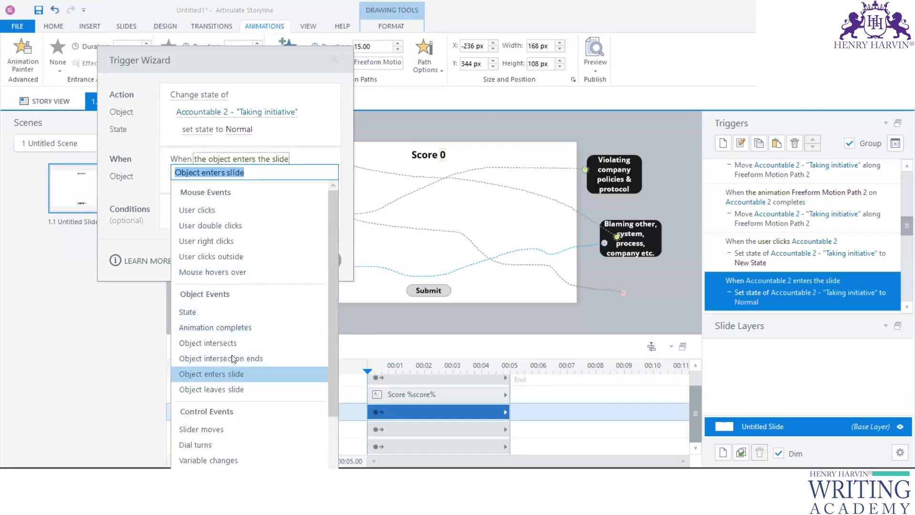
left_click(216, 373)
left_click(201, 175)
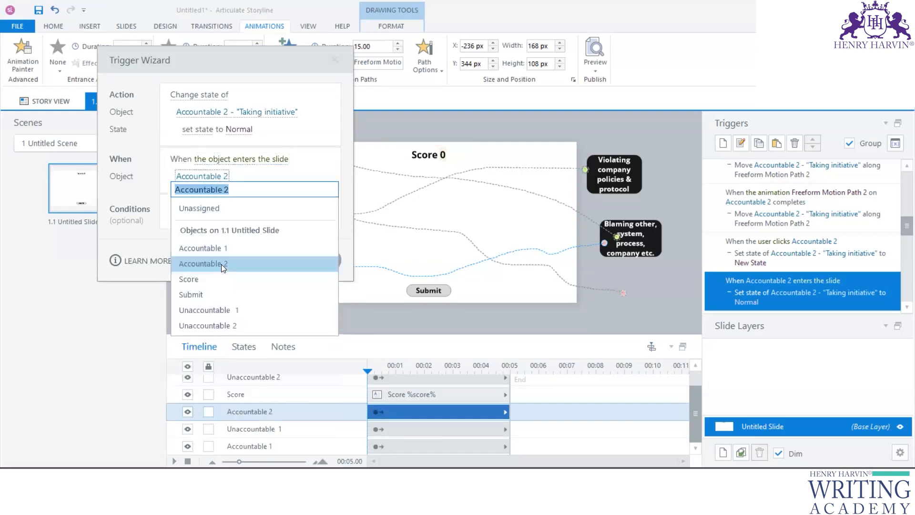
left_click(221, 264)
left_click(268, 257)
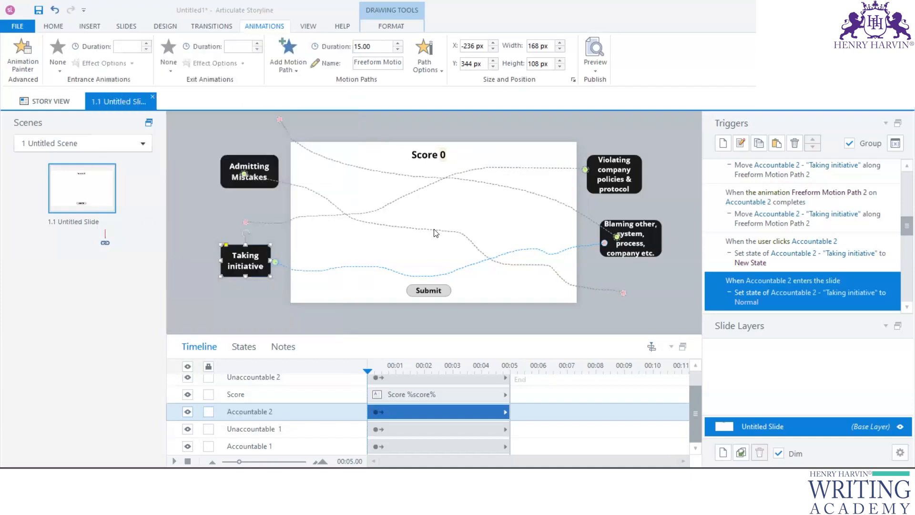
left_click_drag(905, 229, 904, 222)
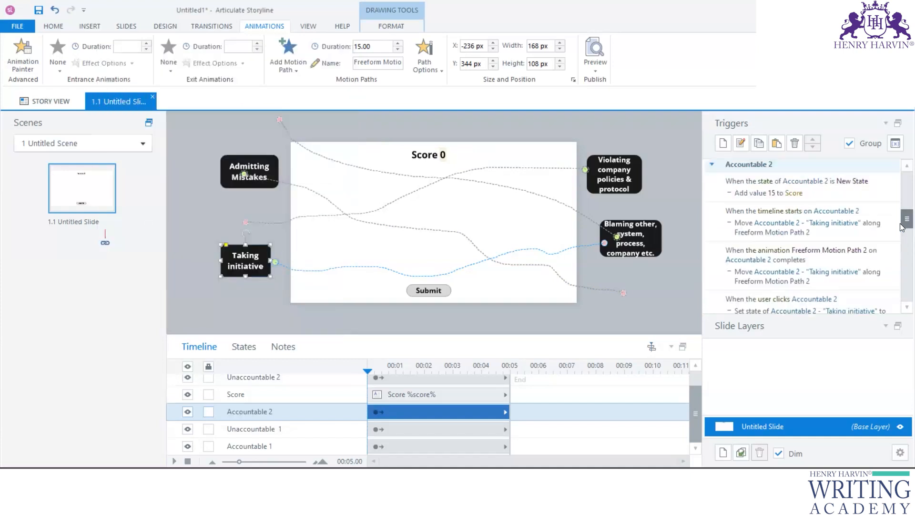
Step: Switch to the Shoot the Enemy.story project, preview slide 1.2 and lower the player's volume
mouse_move(614, 480)
left_click(566, 446)
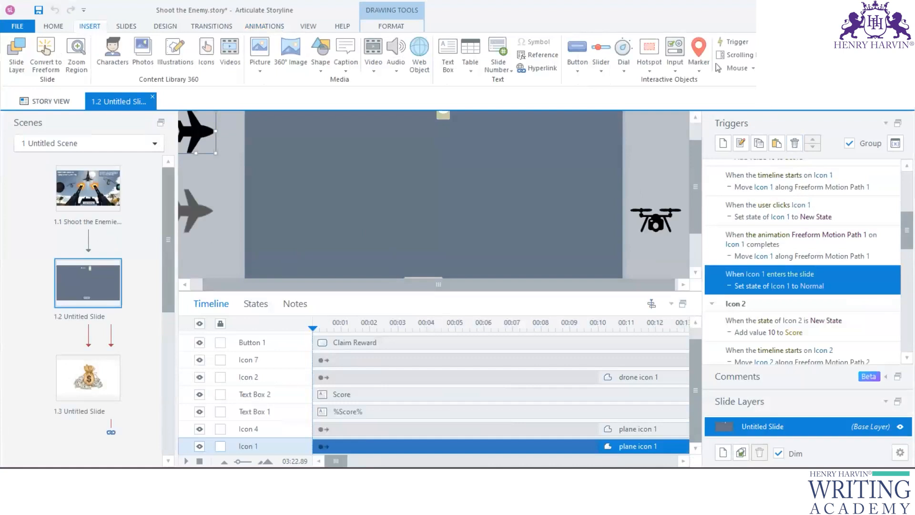
left_click(791, 66)
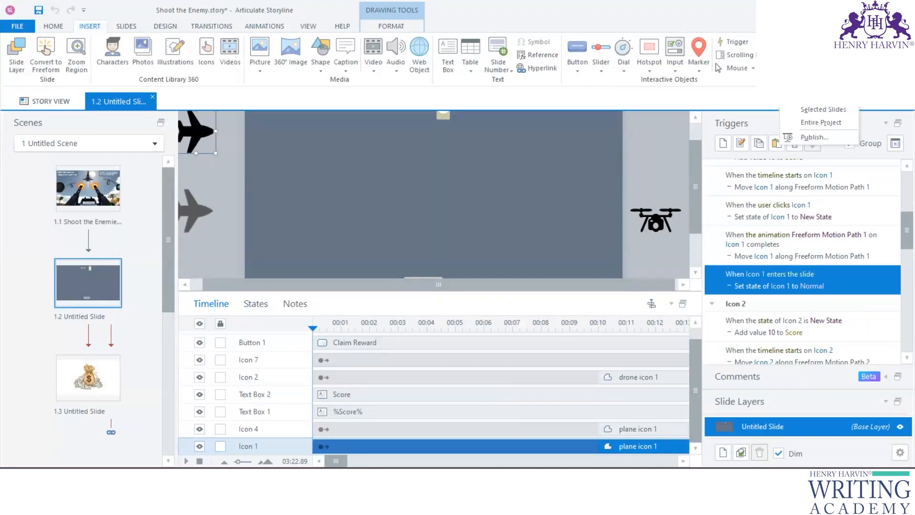
left_click(814, 83)
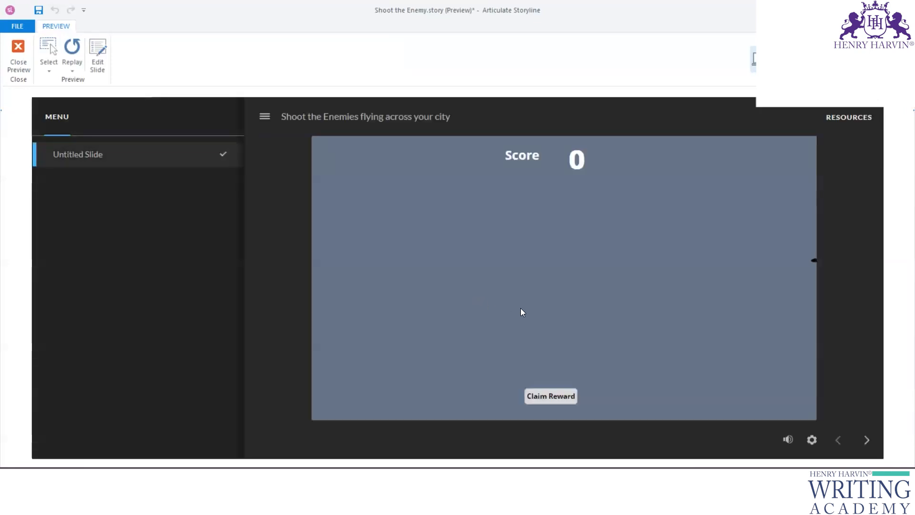
mouse_move(787, 439)
left_click_drag(786, 423, 786, 439)
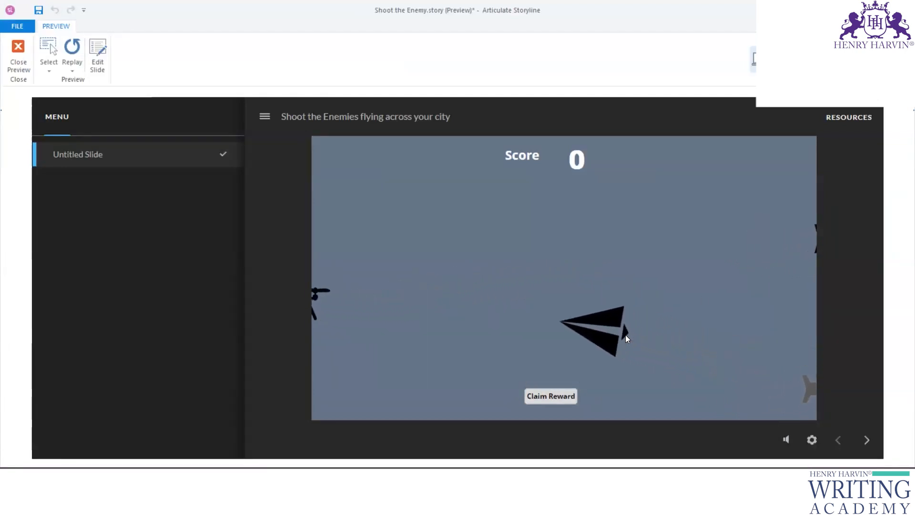
Step: Shoot the flying planes and drone to test the example game's scoring, then close the preview and return to the Untitled1 project
left_click(577, 327)
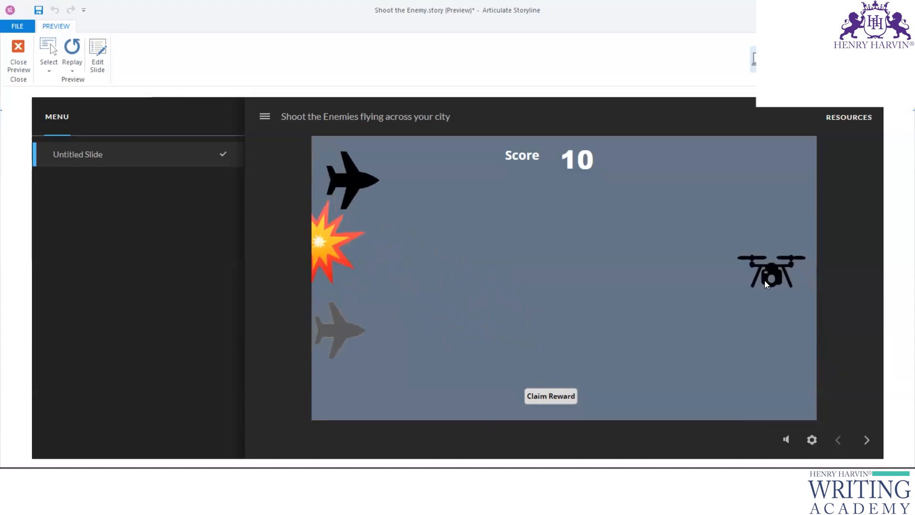
left_click(587, 243)
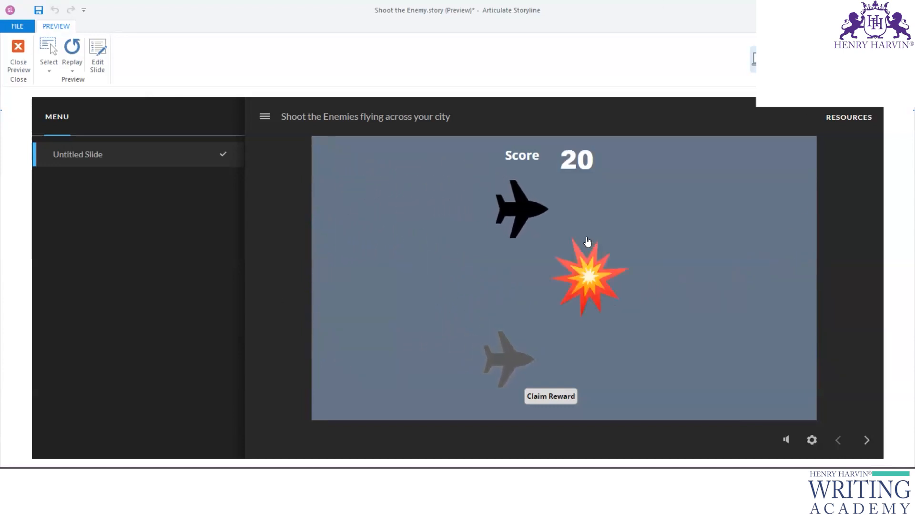
left_click(676, 211)
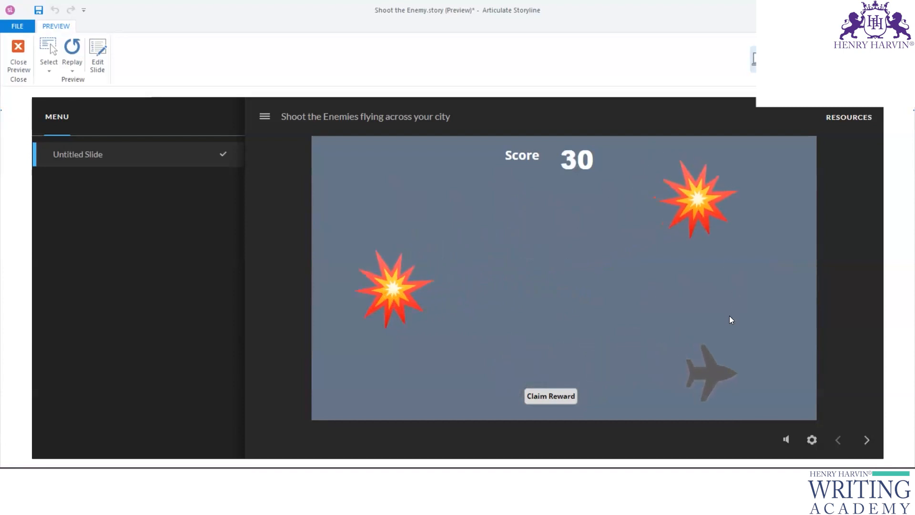
left_click(752, 381)
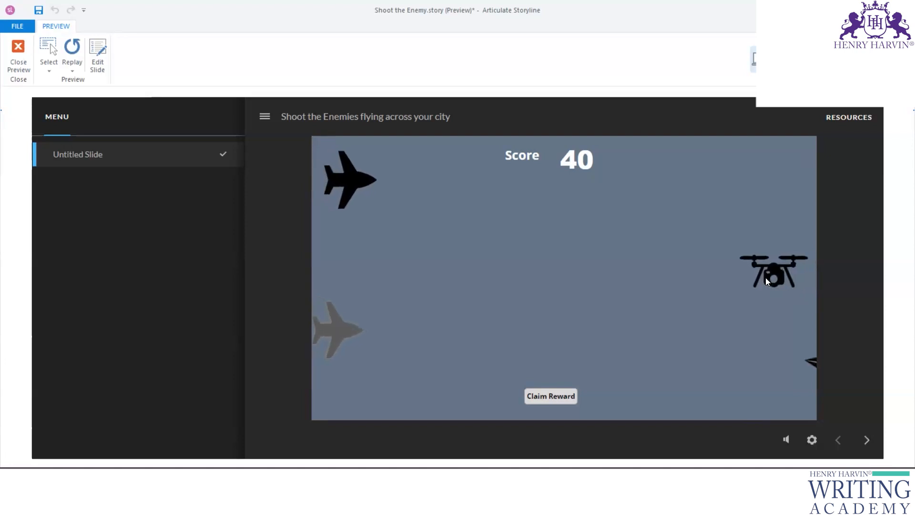
left_click(728, 276)
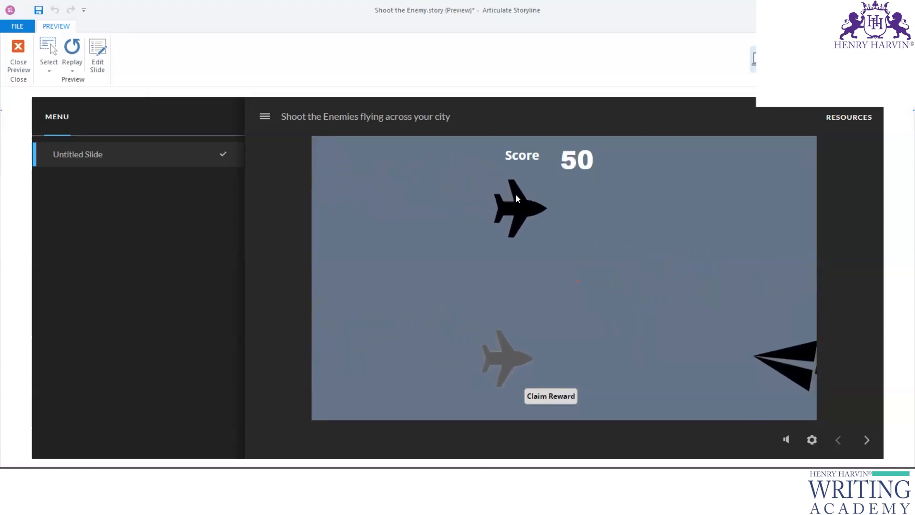
left_click(625, 212)
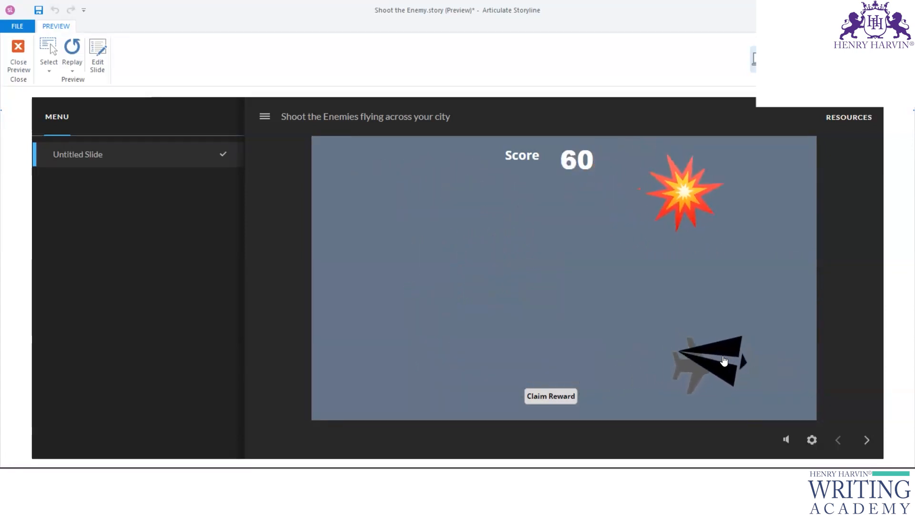
left_click(680, 360)
left_click(805, 399)
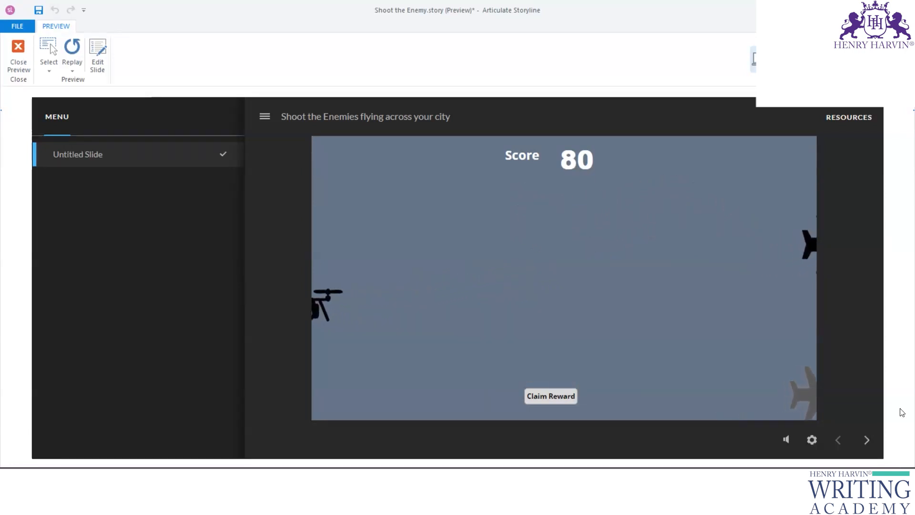
left_click(18, 55)
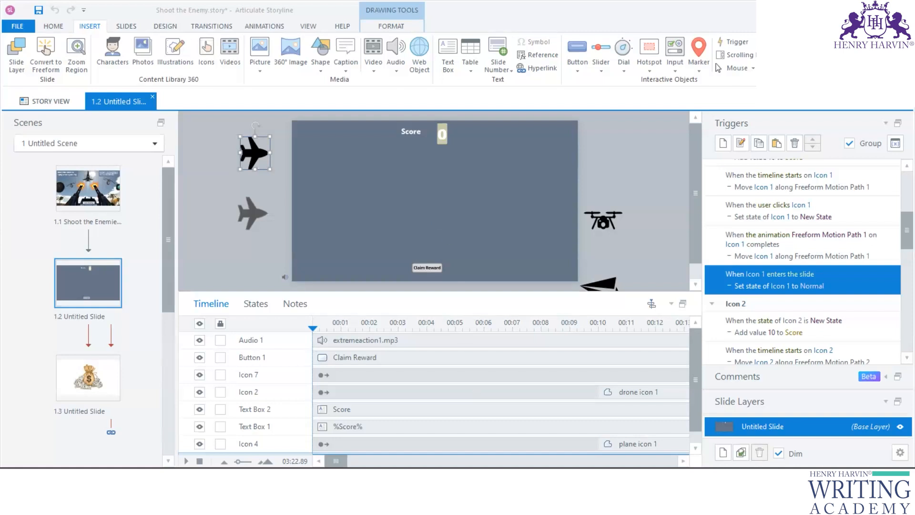
mouse_move(616, 478)
left_click(675, 450)
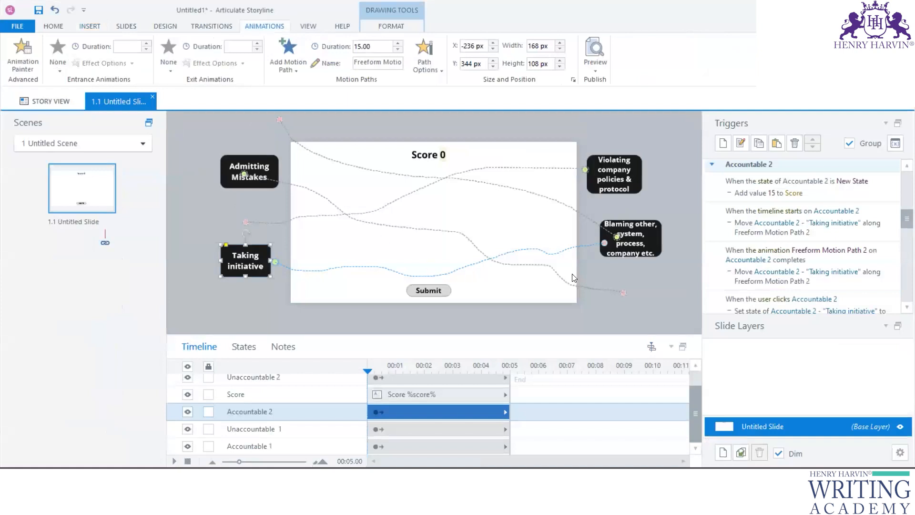